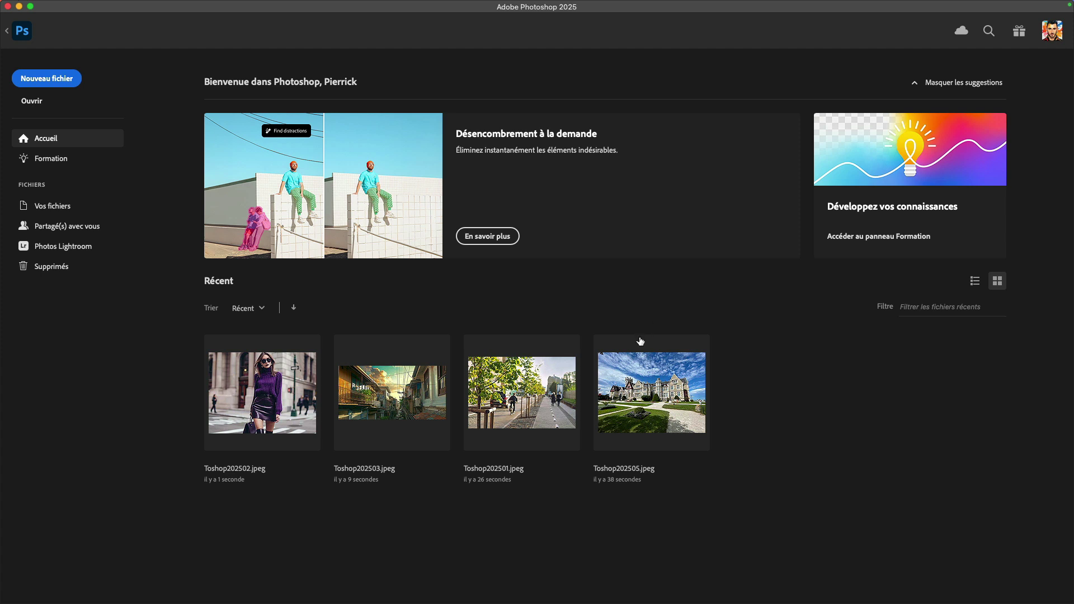
Look through all the new features in the Nouveautés overview, from Suppression des éléments indésirables to the beta features, and close it
left_click(1019, 31)
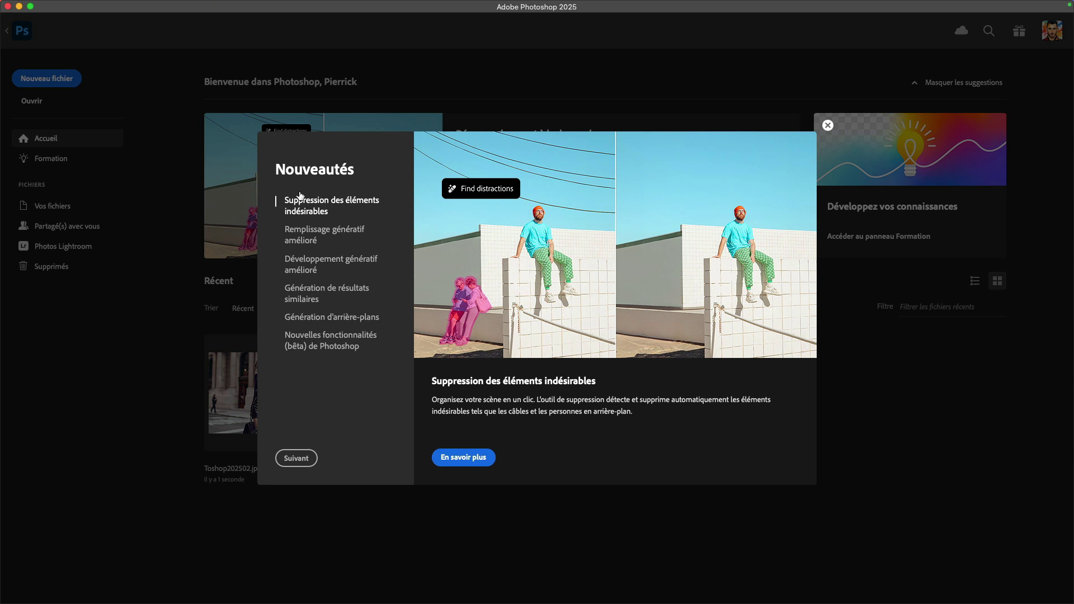
left_click(317, 242)
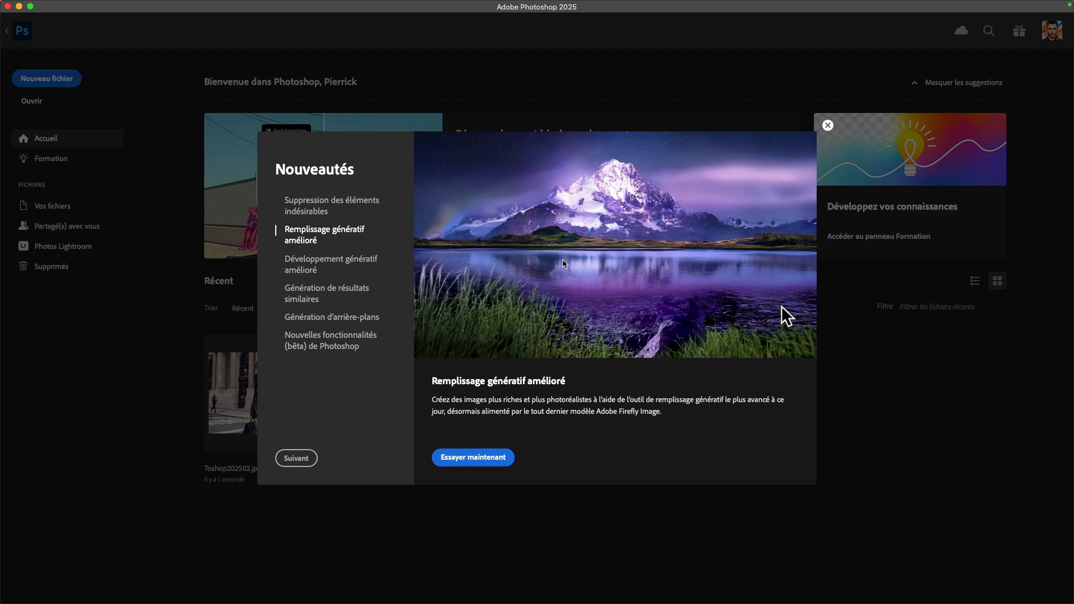
left_click(299, 269)
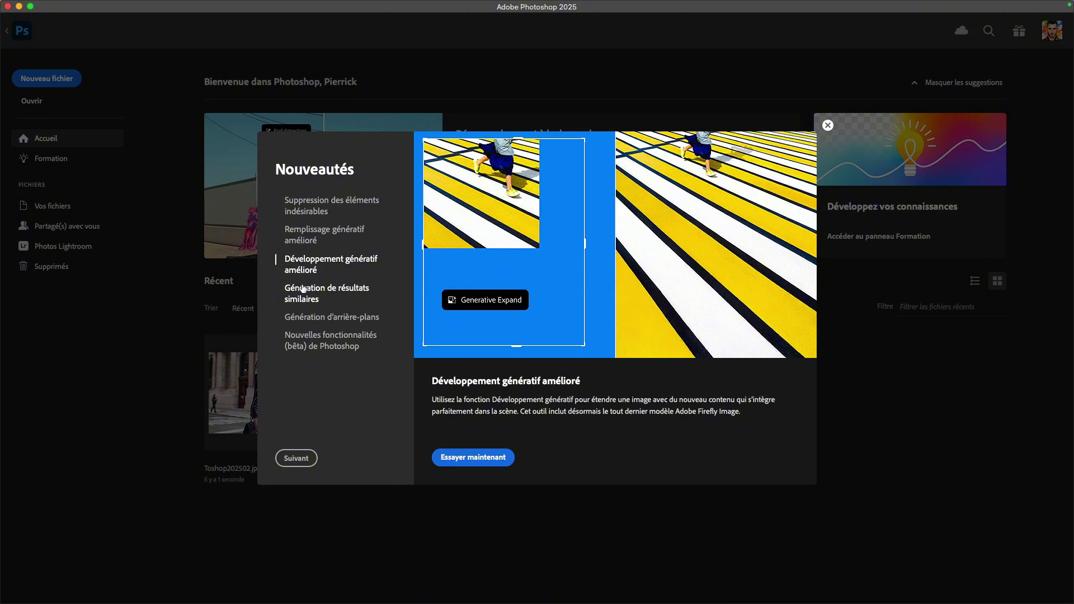
left_click(303, 292)
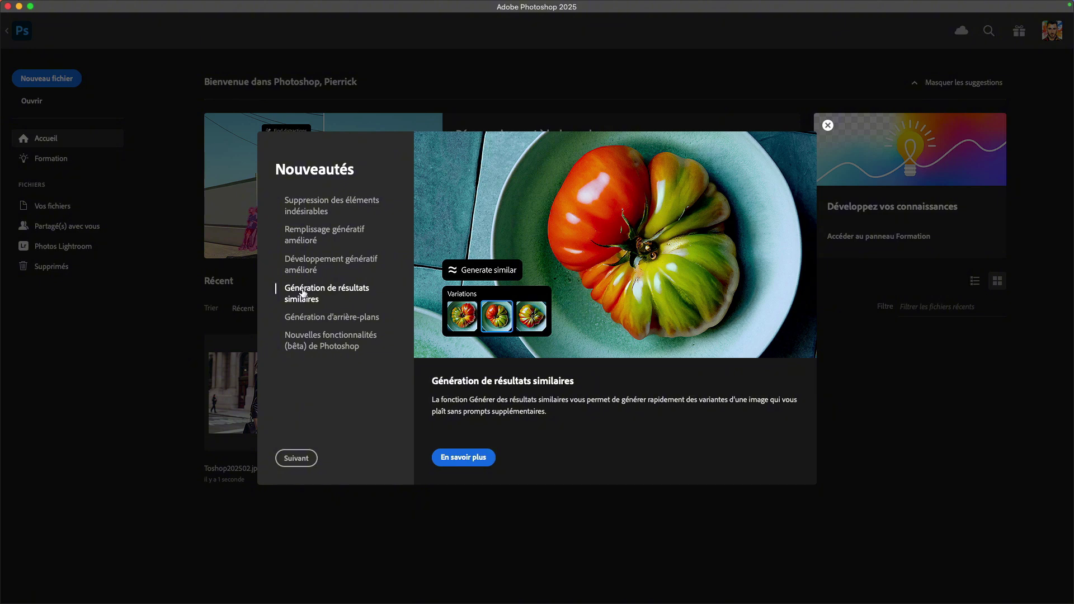
left_click(305, 315)
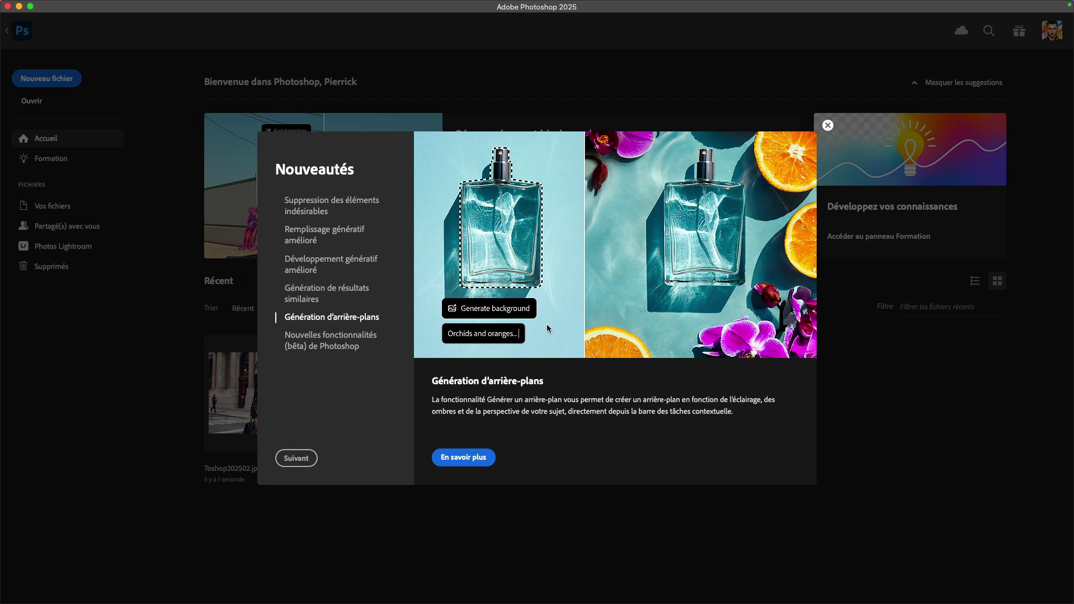
left_click(298, 340)
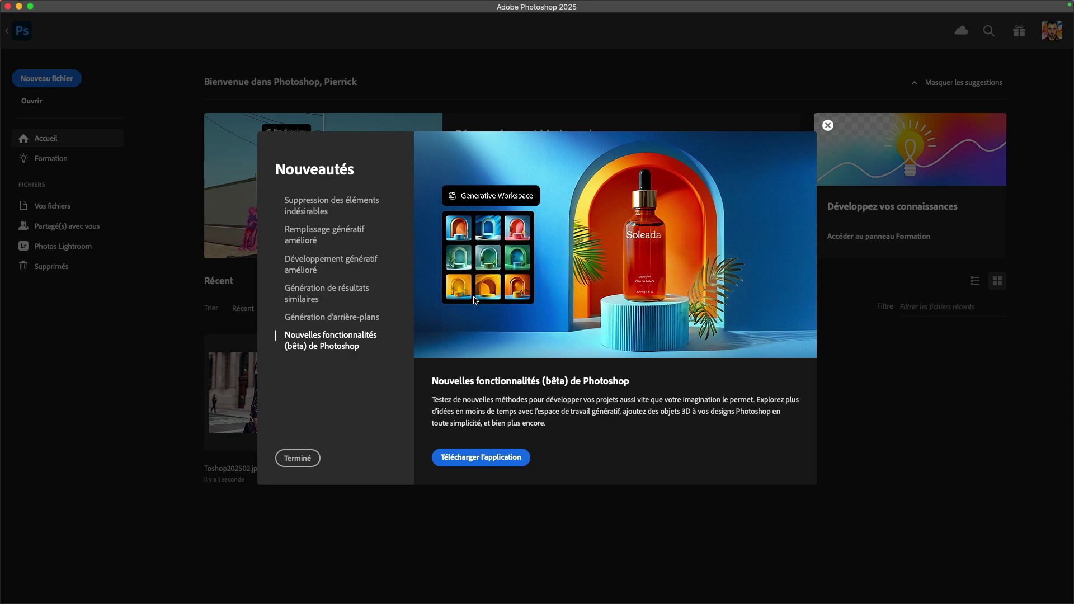
left_click(304, 456)
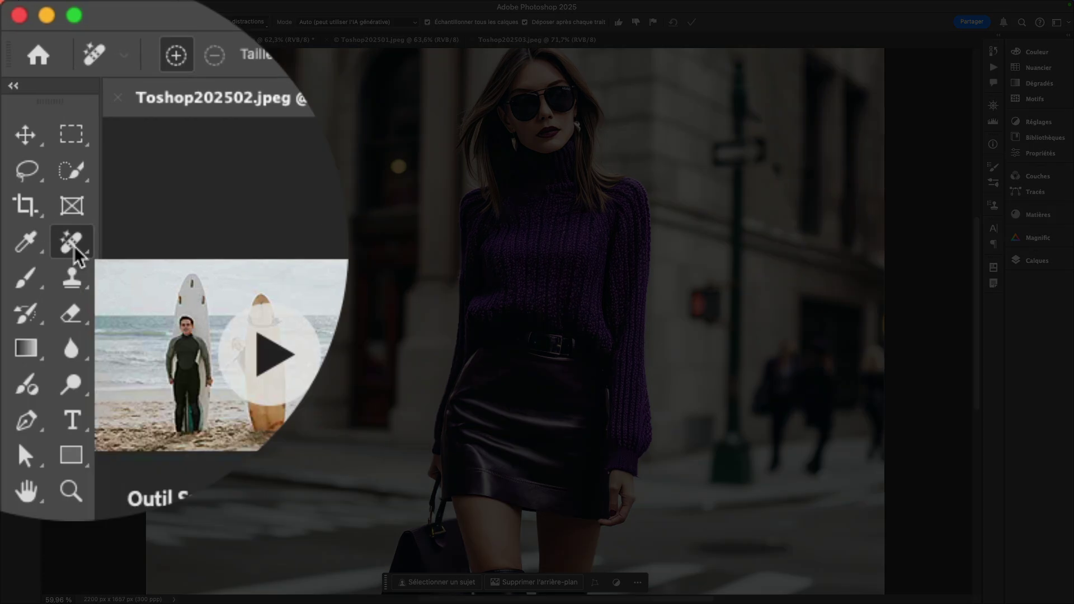
Choose the Remove tool and detect the people in Toshop202502.jpeg as distractions
right_click(67, 226)
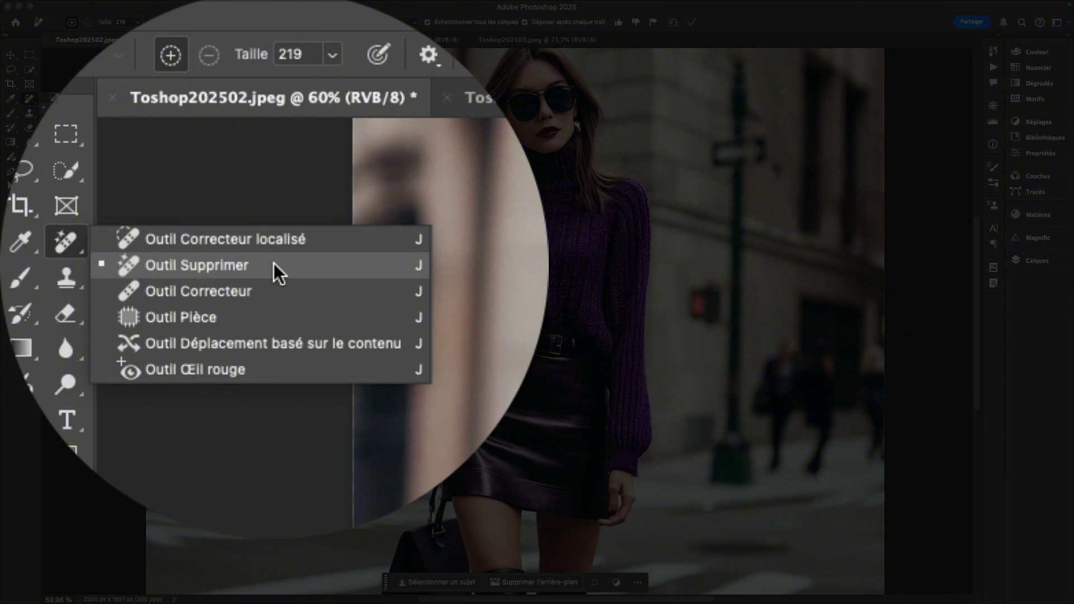
left_click(273, 265)
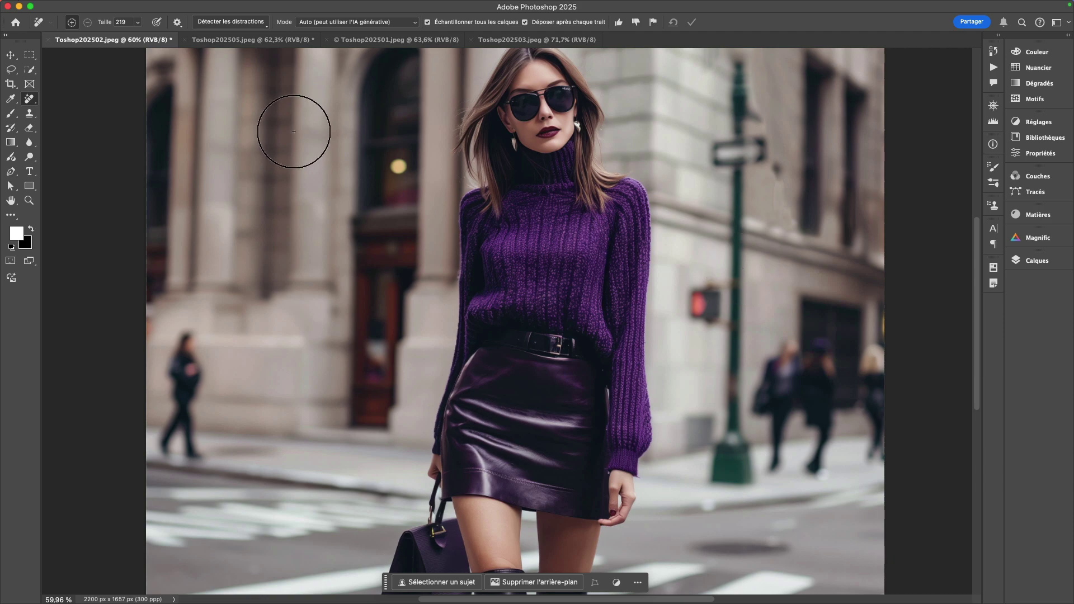
left_click(220, 23)
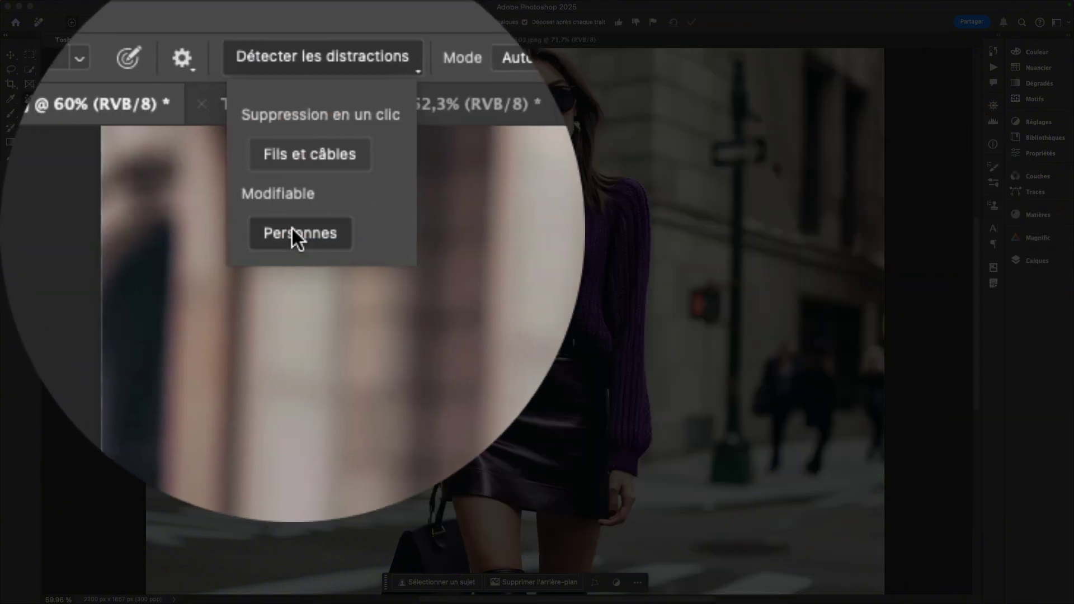
left_click(292, 234)
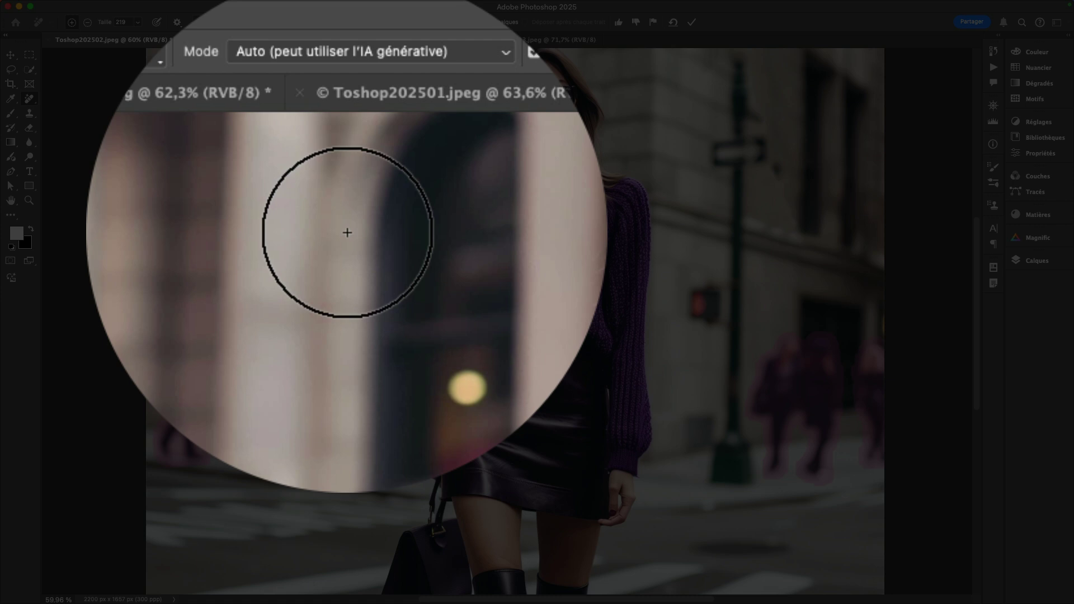
Keep the Remove tool's mode on Auto (peut utiliser l'IA générative) and remove the detected passers-by
left_click(368, 55)
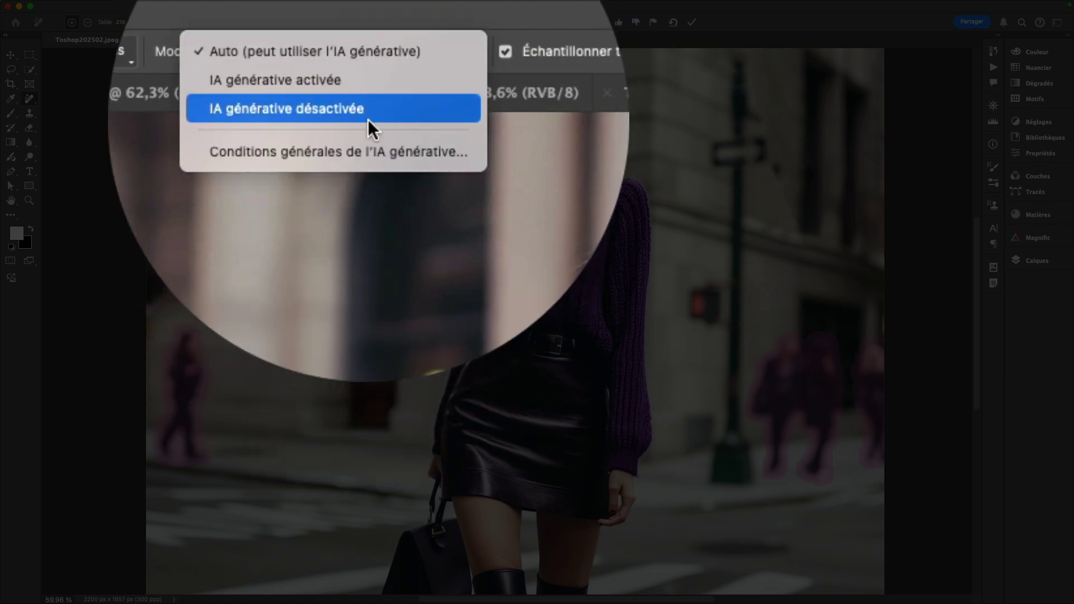
left_click(368, 59)
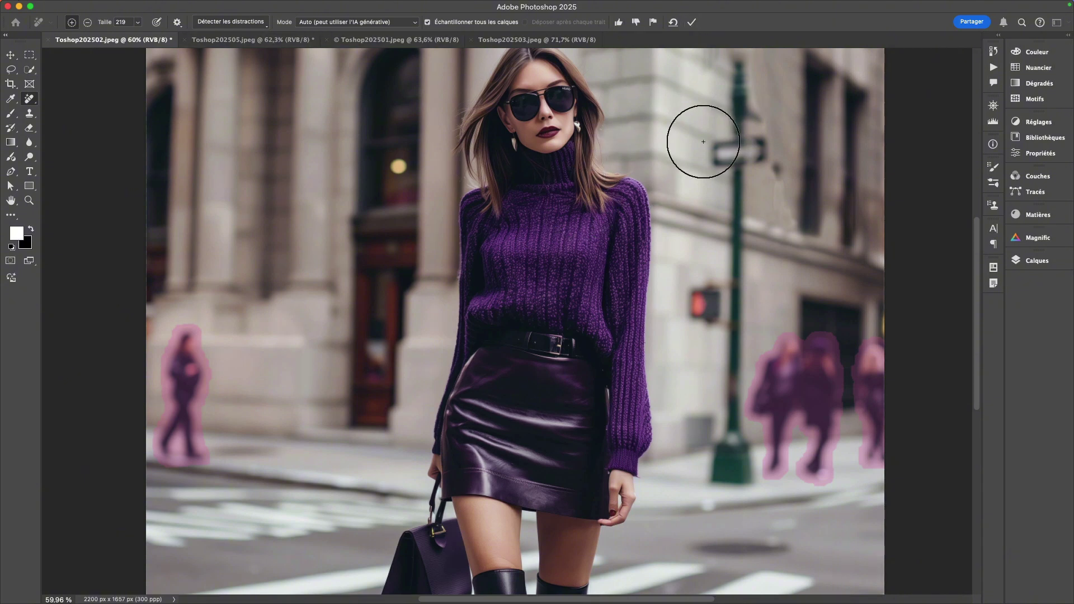
key("Return")
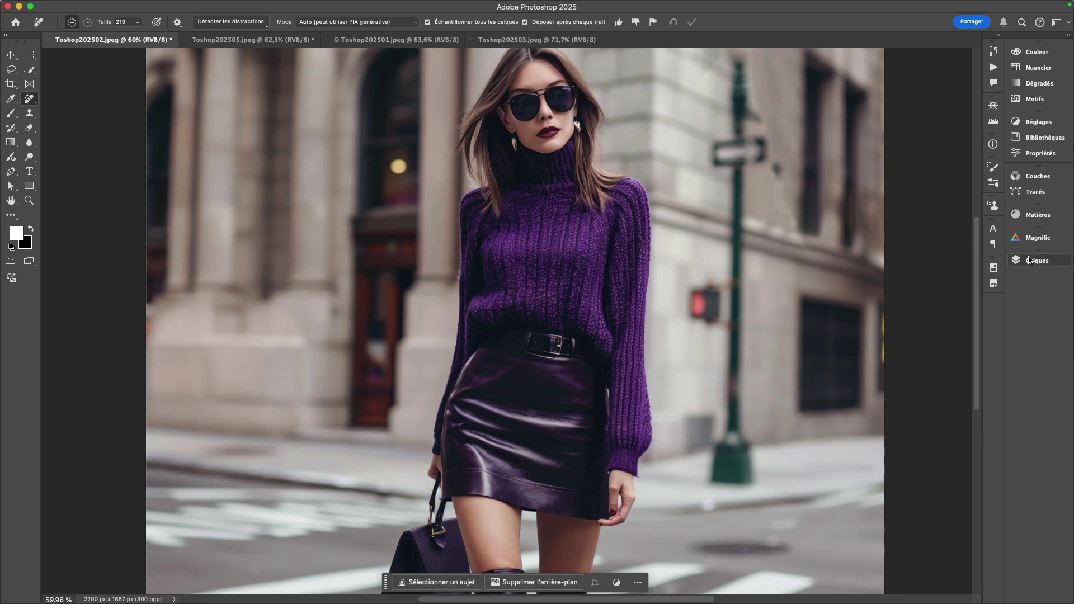
Show the layer list and add a new empty layer above the background in Toshop202505.jpeg
left_click(1045, 262)
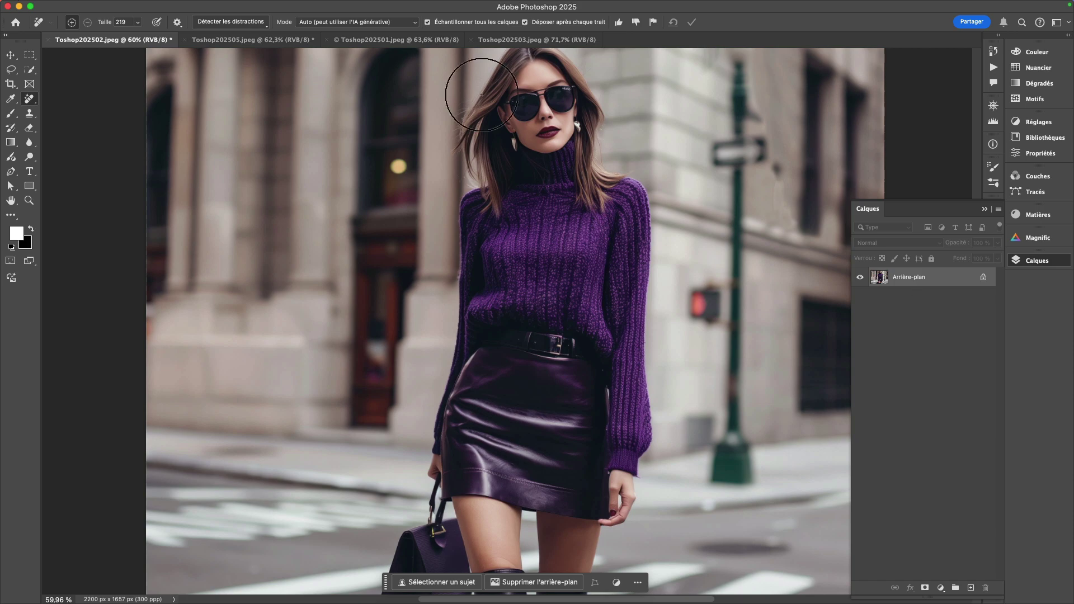
left_click(217, 40)
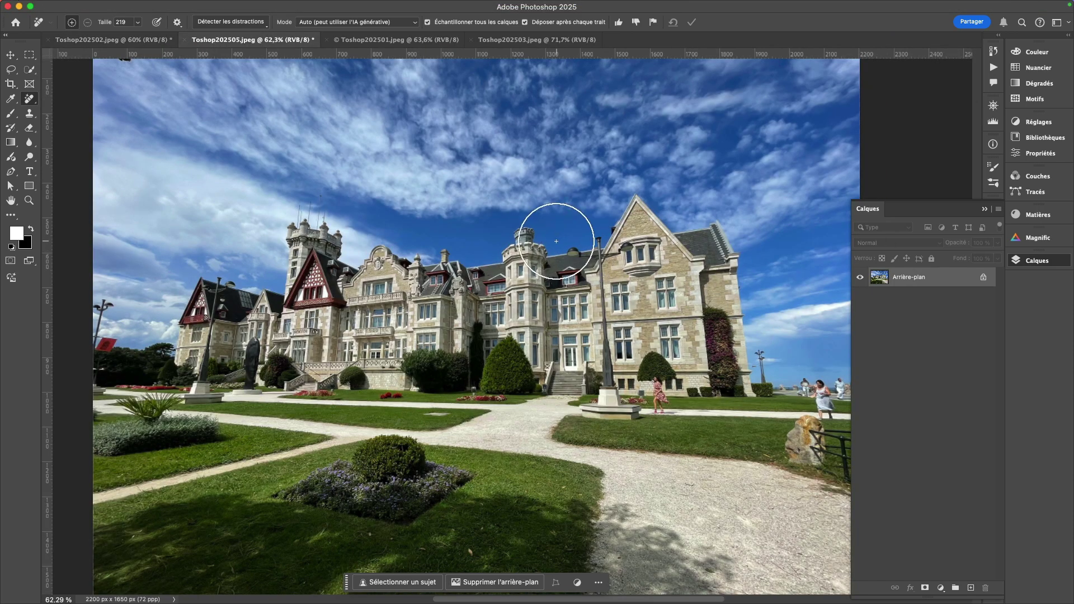
scroll(555, 241, "right", 1)
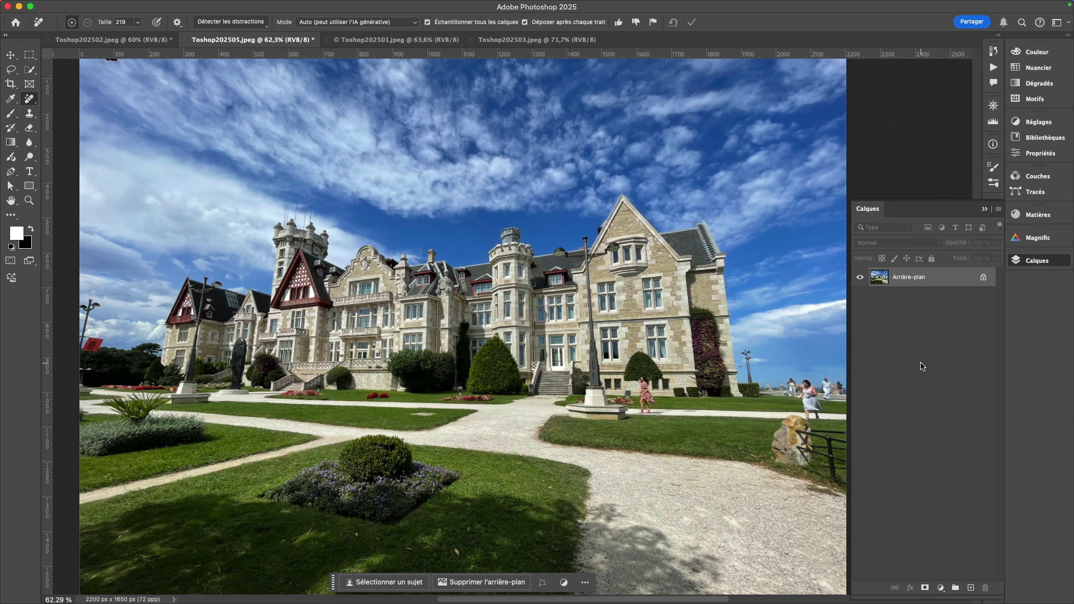
left_click(971, 588)
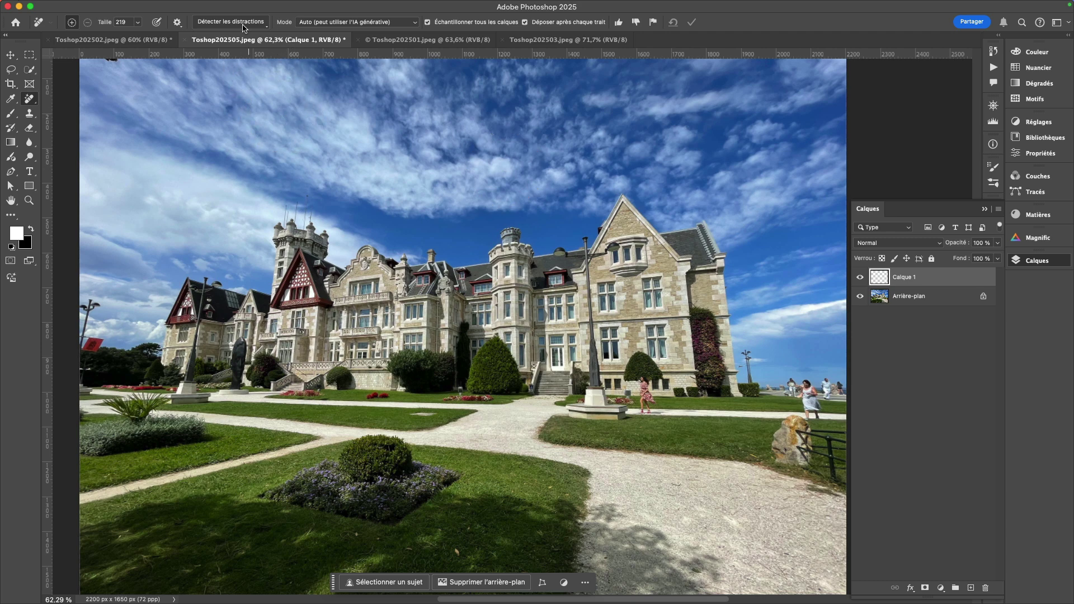
Detect and remove the people around the castle on the new layer, and toggle the layer's visibility to compare
left_click(222, 23)
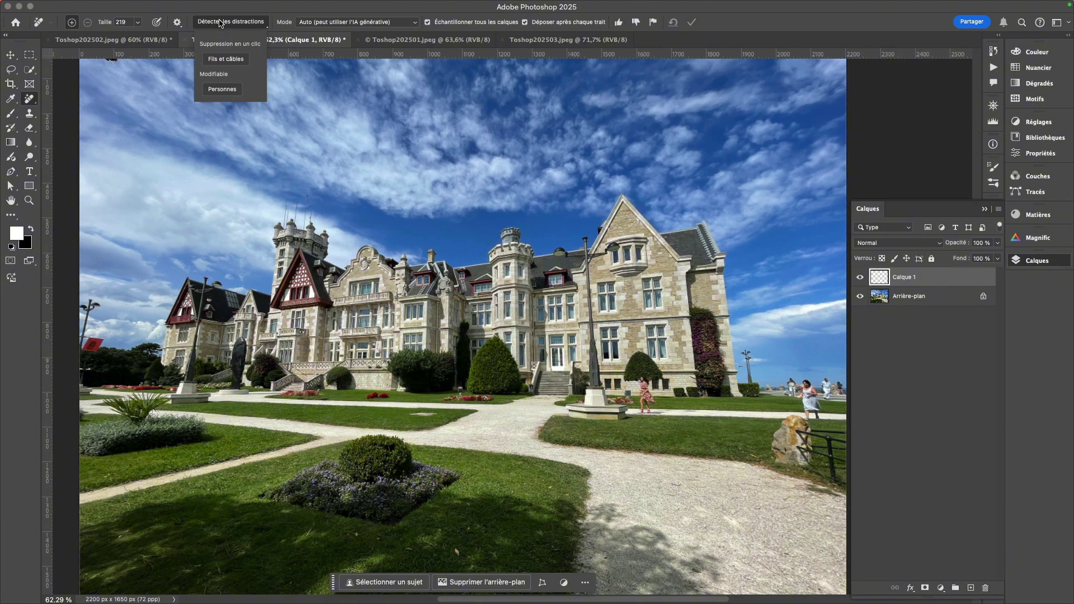
left_click(222, 89)
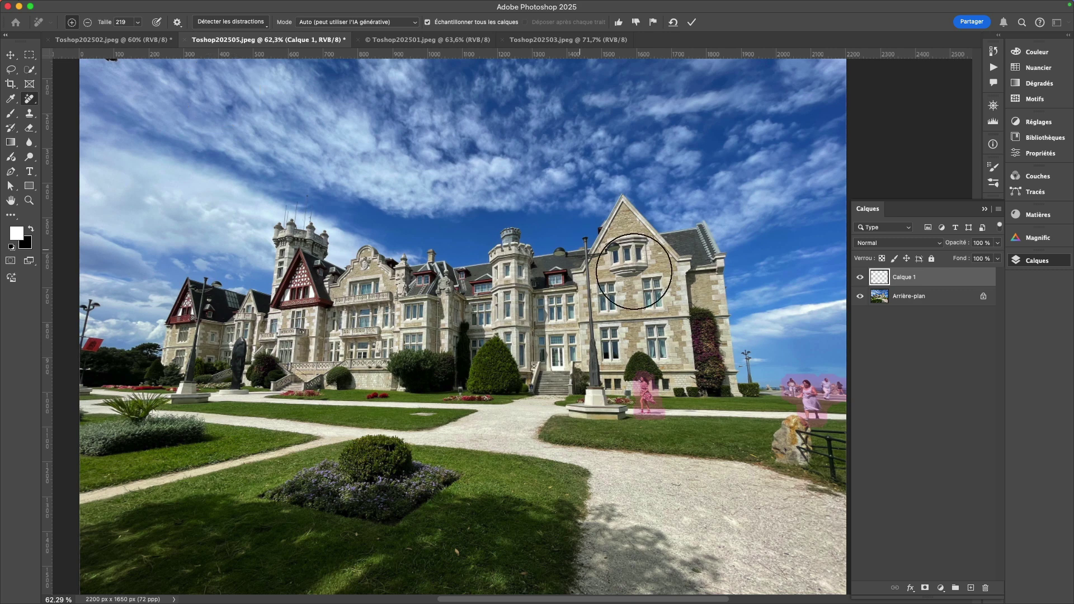
left_click(692, 24)
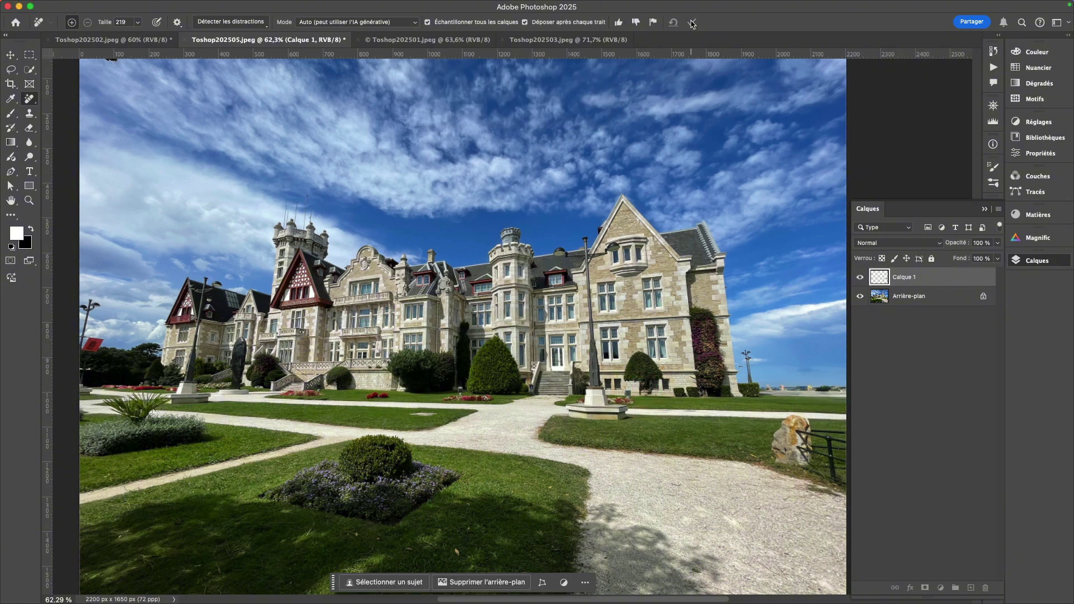
left_click(860, 277)
left_click(860, 277)
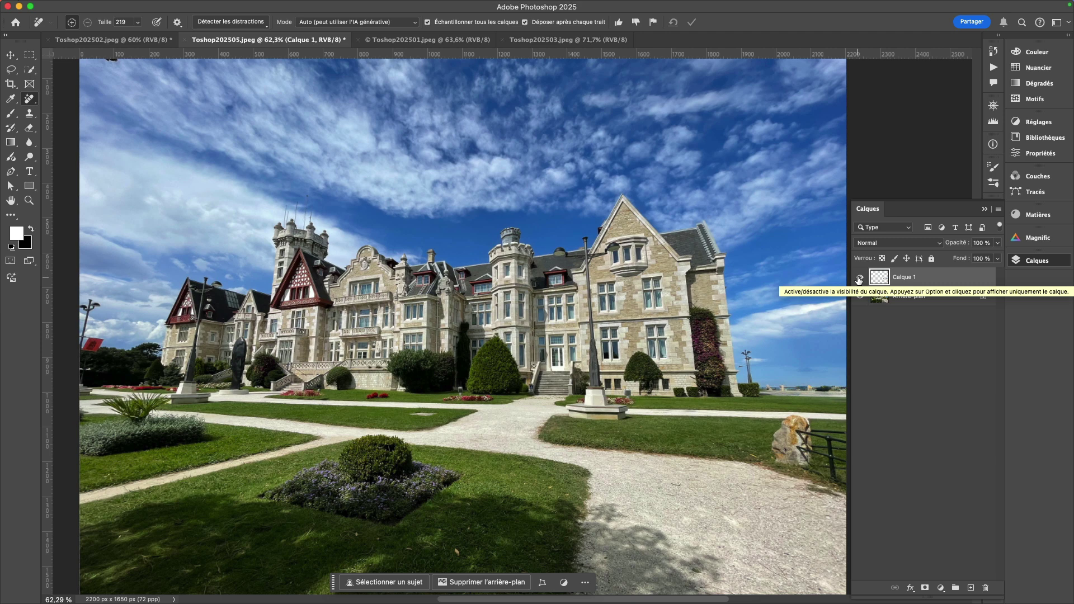
In Toshop202501.jpeg, set the Remove tool's mode to IA générative activée and detect the people as distractions
key("ctrl+Tab")
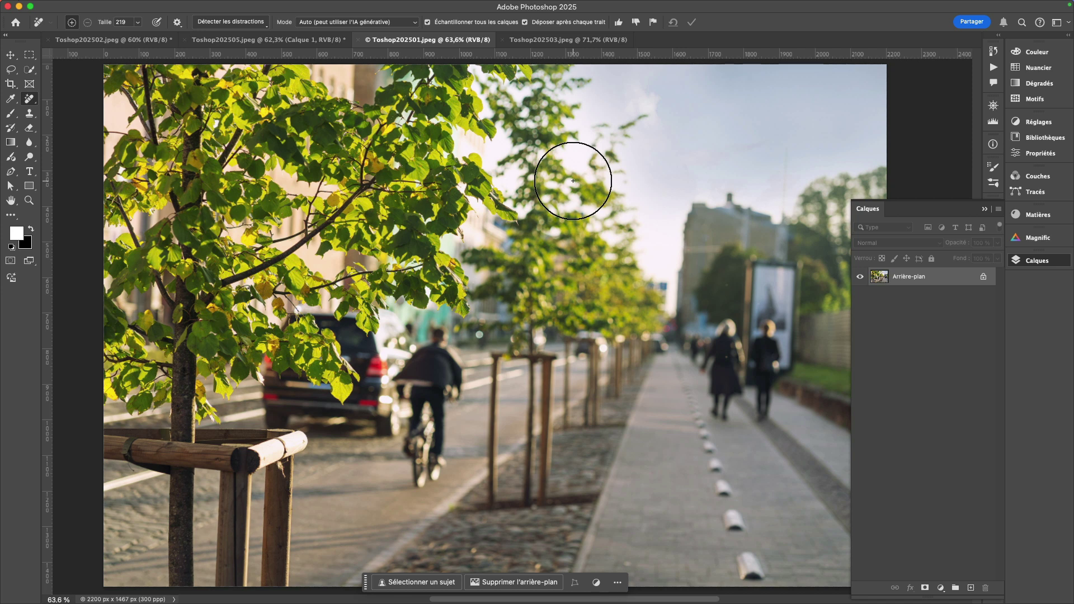
left_click(352, 23)
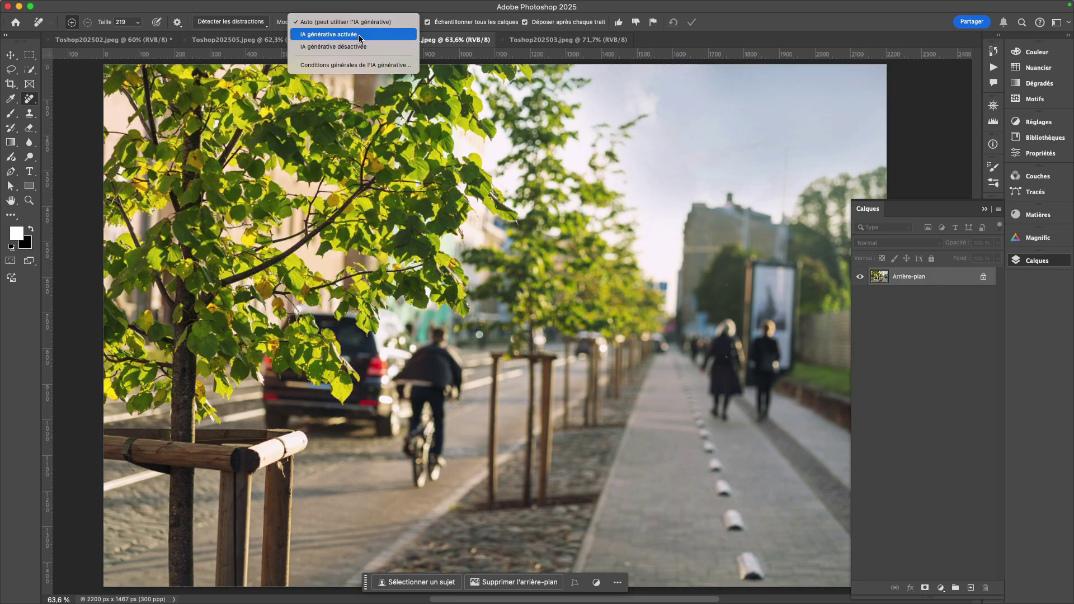
left_click(358, 34)
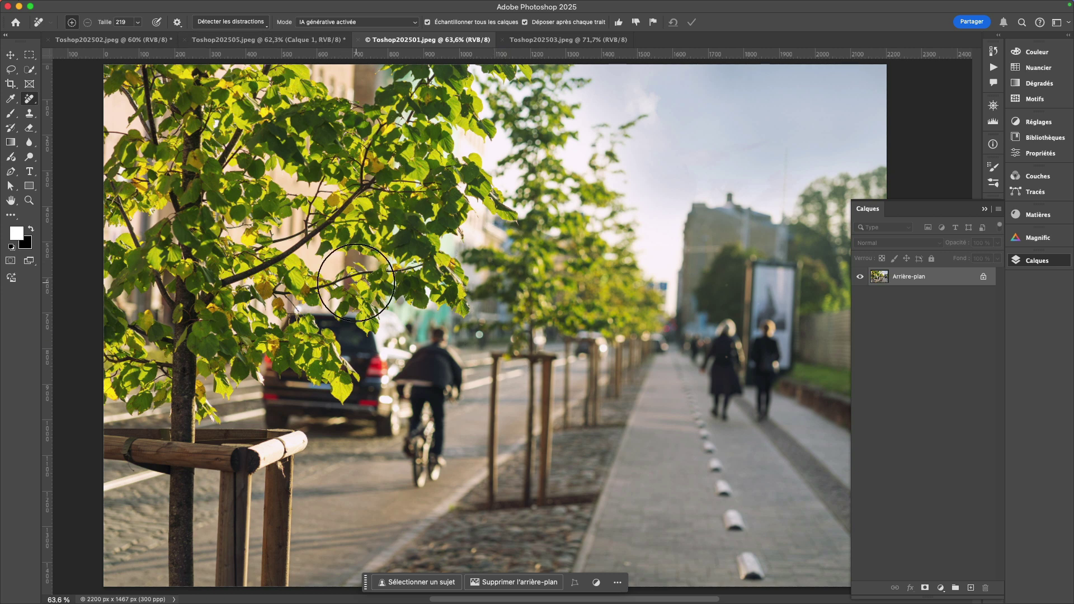
left_click(233, 22)
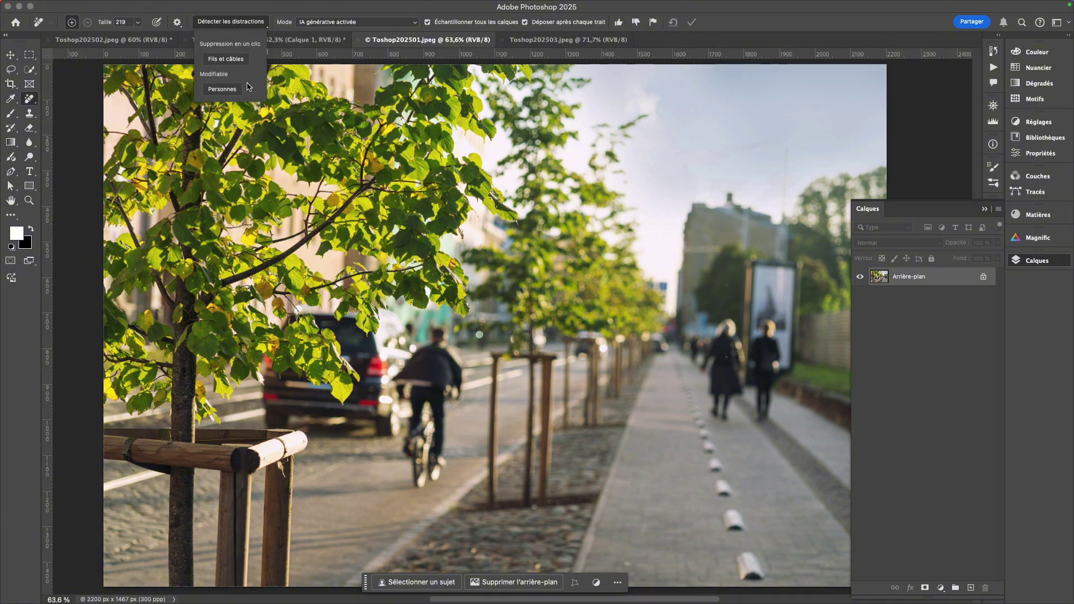
left_click(224, 89)
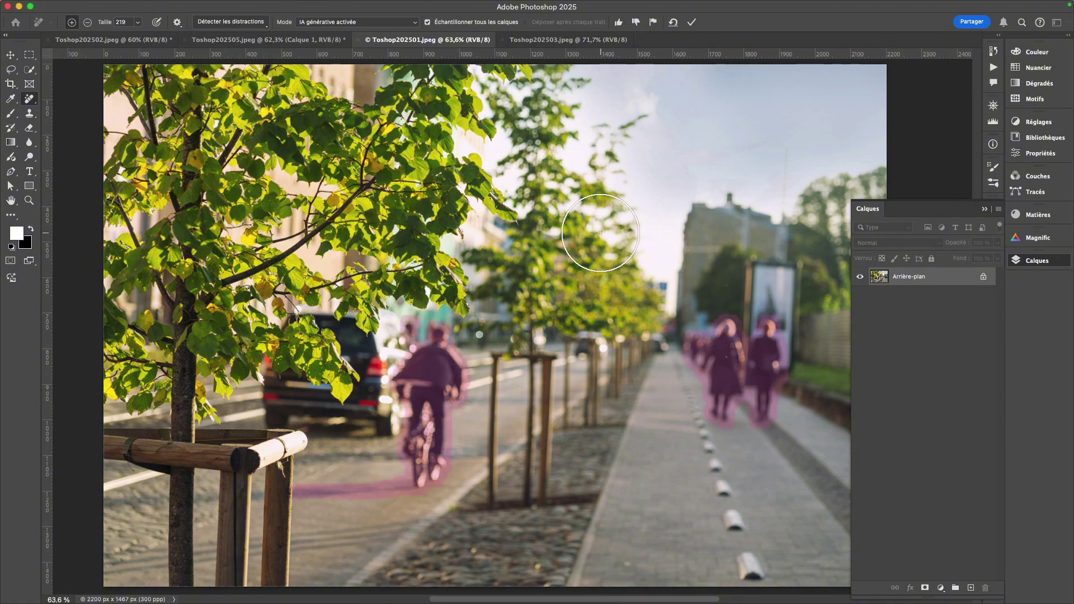
Switch to Adobe Firefly in the browser and check the account's remaining monthly generative credits
key("ctrl+Right")
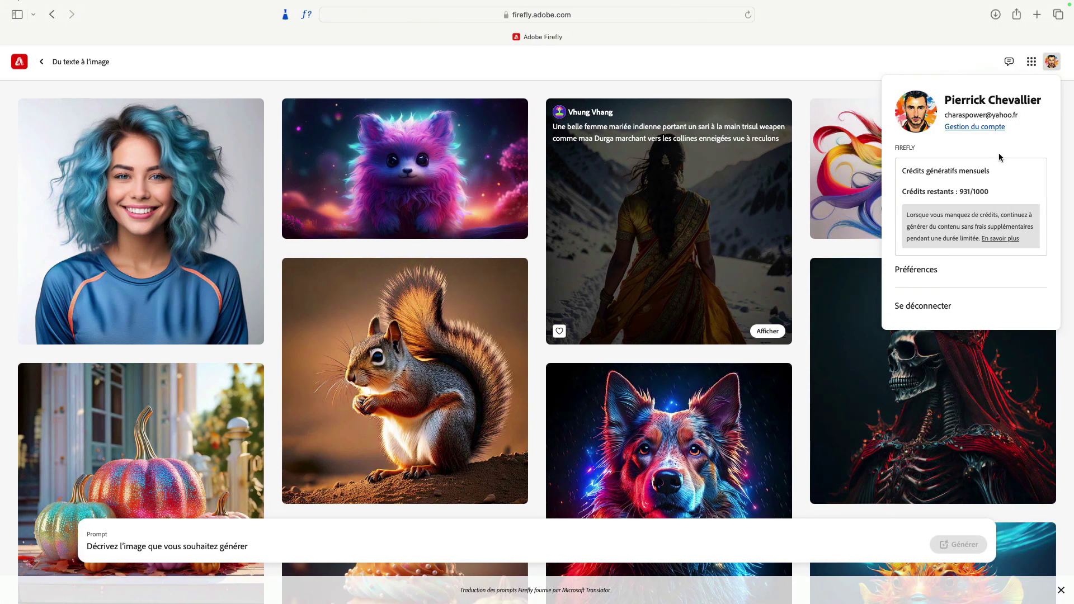
left_click(1052, 64)
left_click(1052, 64)
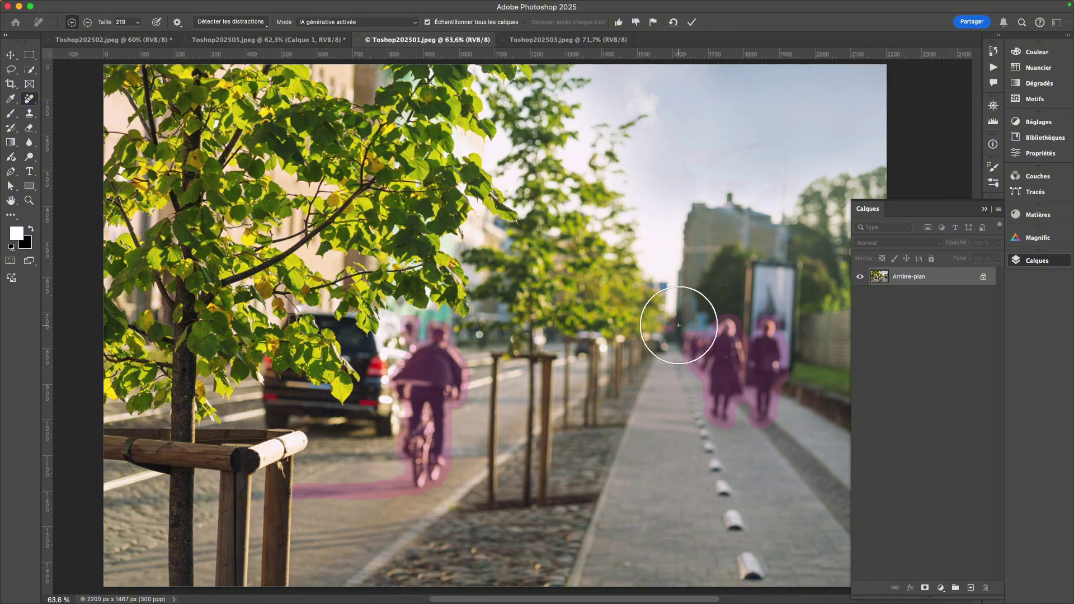
Remove the detected people from Toshop202501.jpeg in Photoshop, and recheck the remaining generative credits in Adobe Firefly
key("Return")
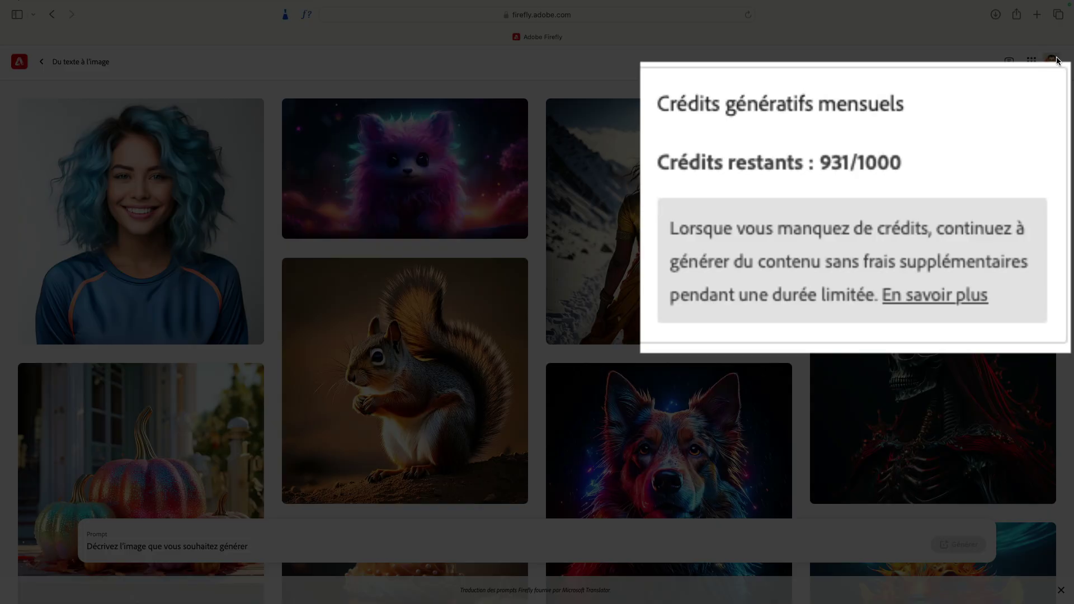
left_click(1052, 62)
left_click(1052, 62)
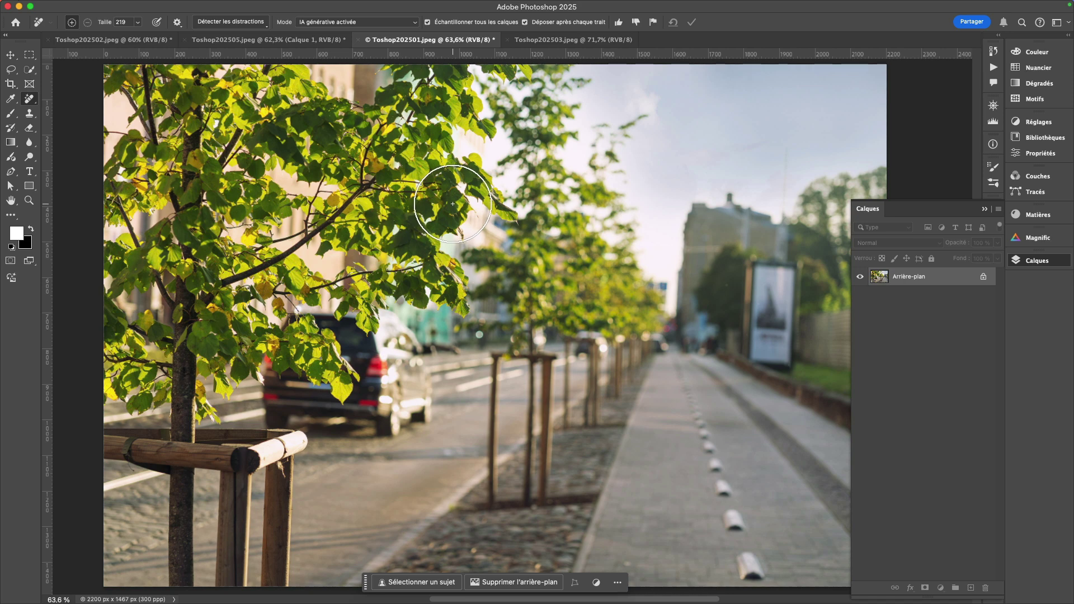
Set the Remove tool's mode back to Auto (peut utiliser l'IA générative) and bring up Toshop202503.jpeg
left_click(397, 24)
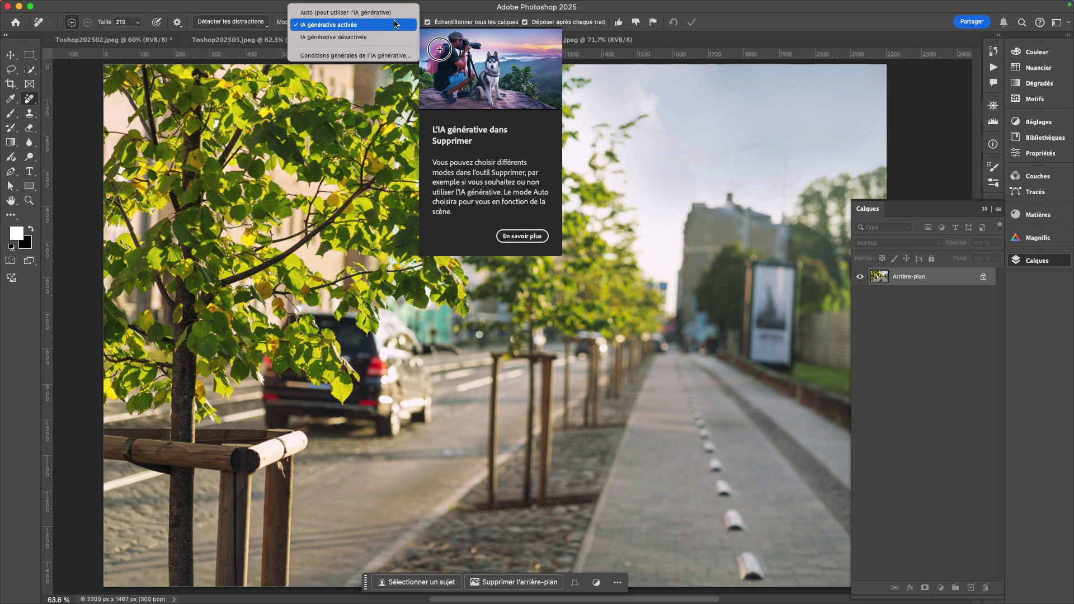
left_click(394, 16)
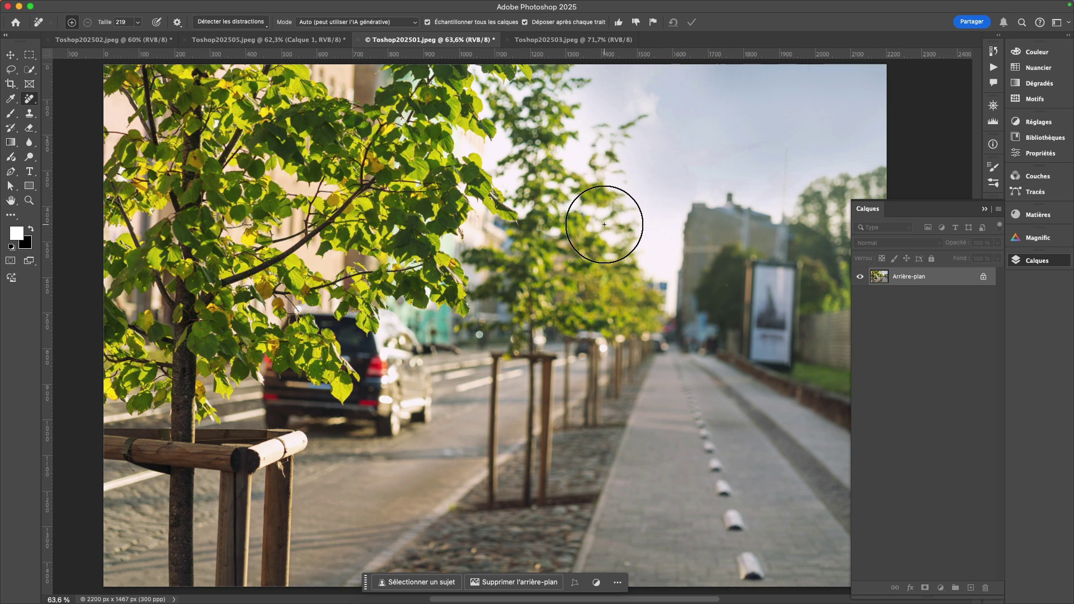
left_click(536, 43)
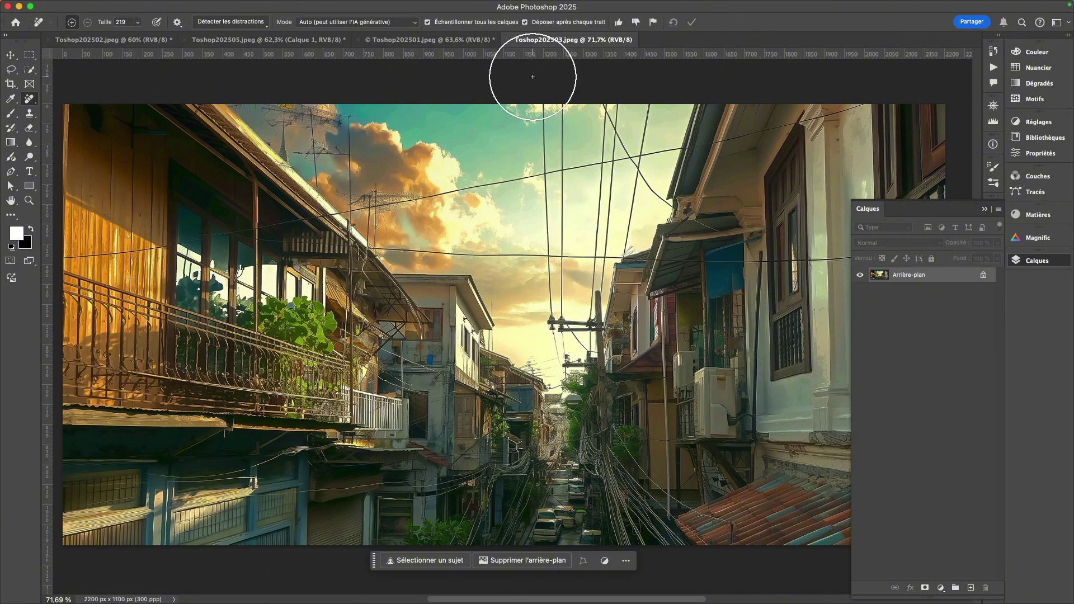
mouse_move(332, 23)
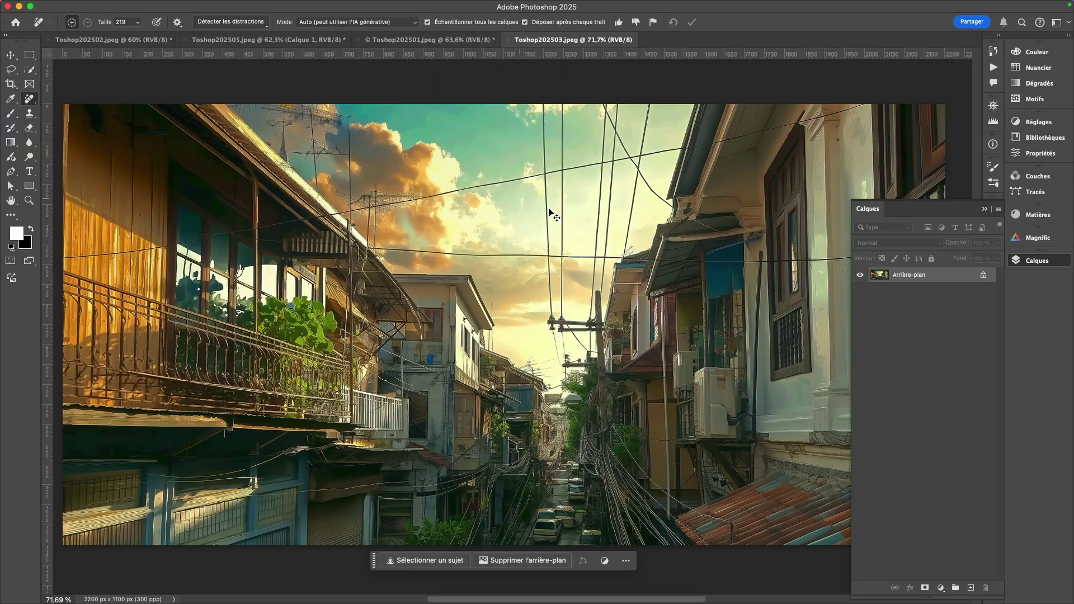
Remove the wires and cables from Toshop202503.jpeg using distraction detection, and check the remaining generative credits in Adobe Firefly
key("ctrl+Right")
key("ctrl+Left")
left_click(238, 23)
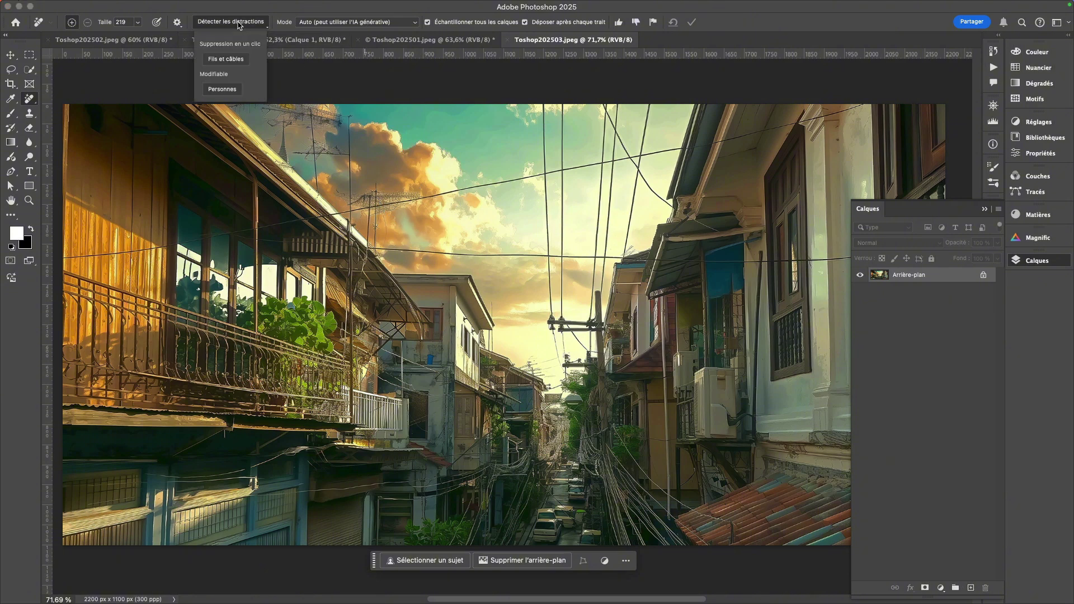
left_click(226, 59)
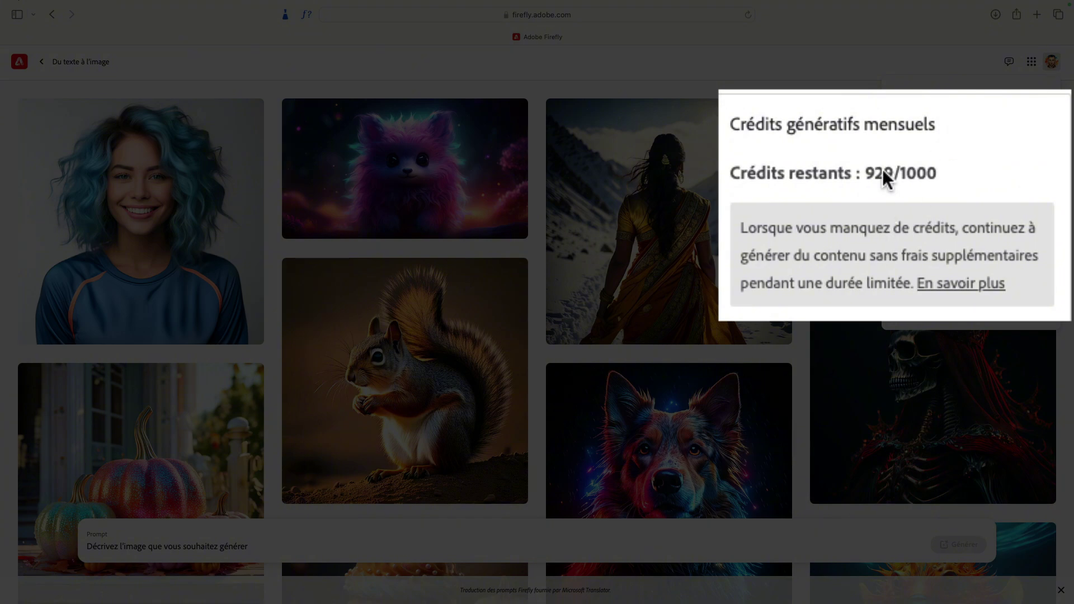
key("ctrl+Left")
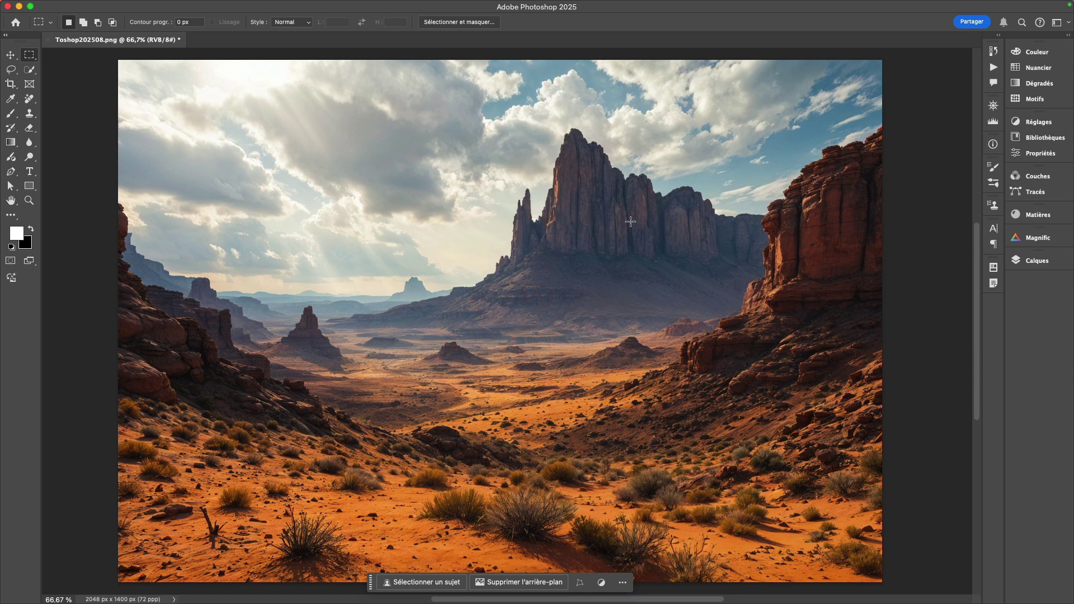
In Toshop202508.png, select a rectangle around the central rock peak and generatively fill it with "un cahteau fort futuriste en fer, reflet, cinematic"
left_click(12, 278)
left_click_drag(502, 93, 665, 274)
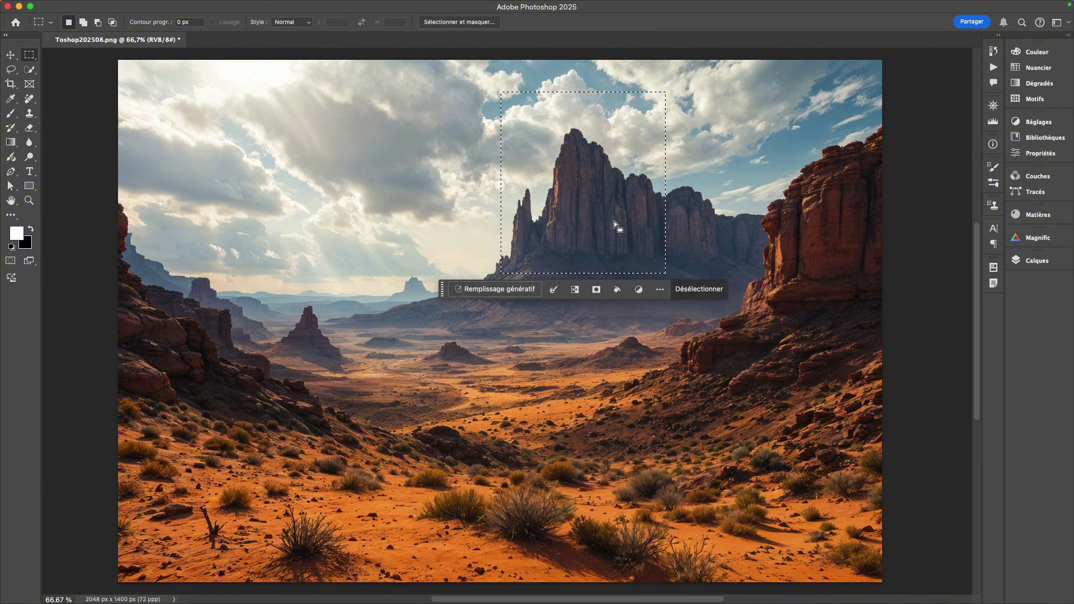
left_click(491, 289)
type("un cah")
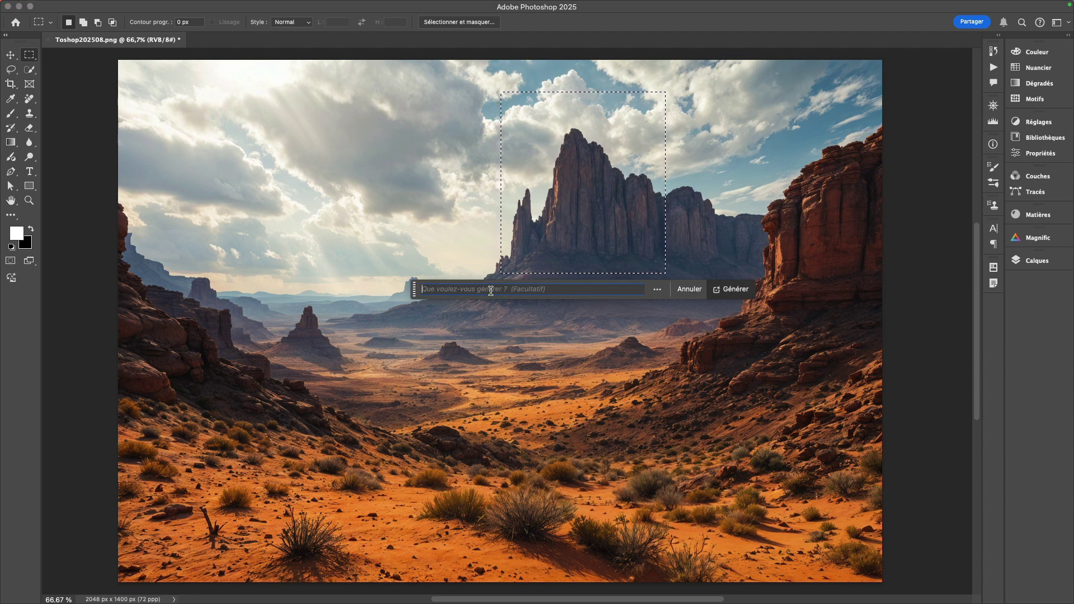
type("te")
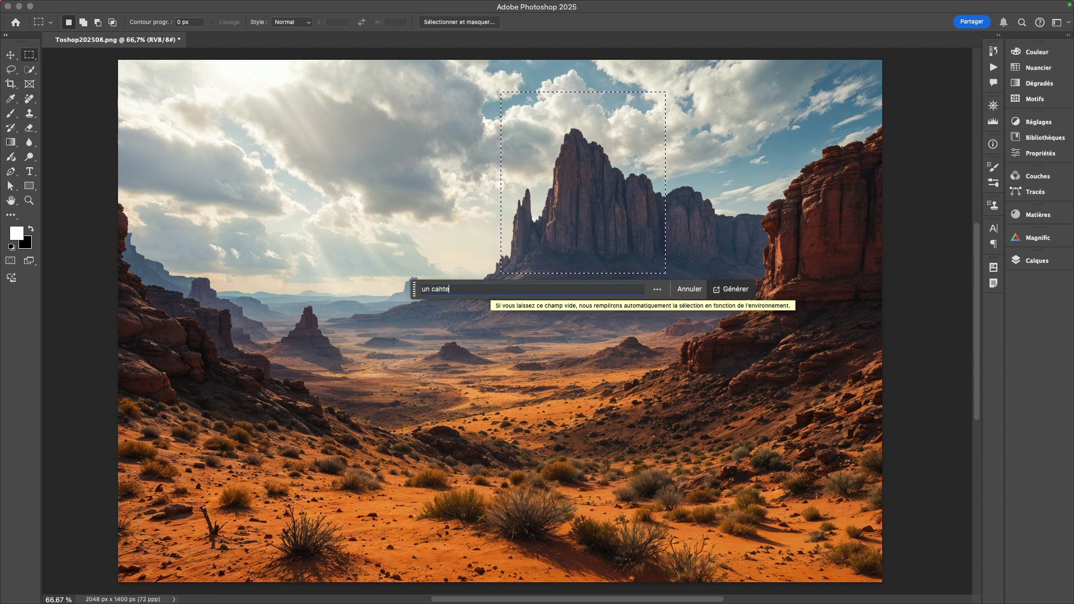
type("au fort ")
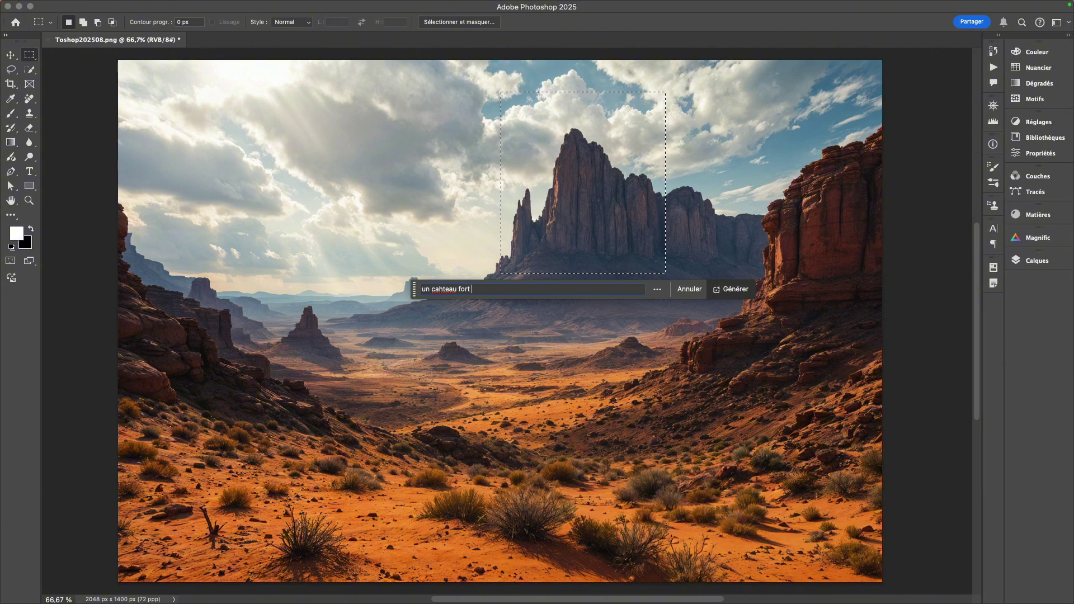
type("futuriste en fer, reflet, cinematic")
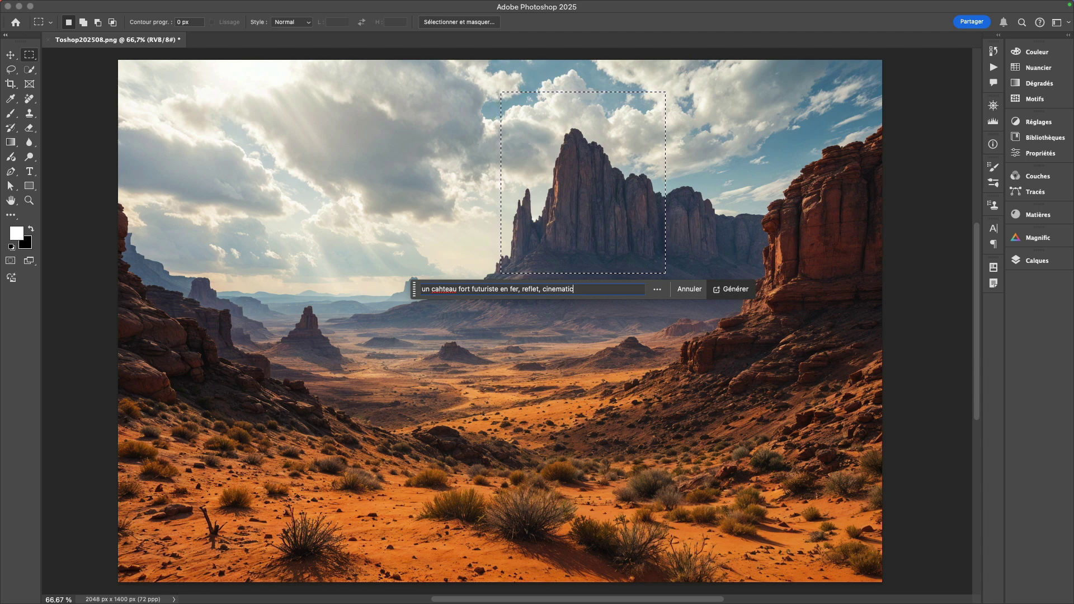
key("Return")
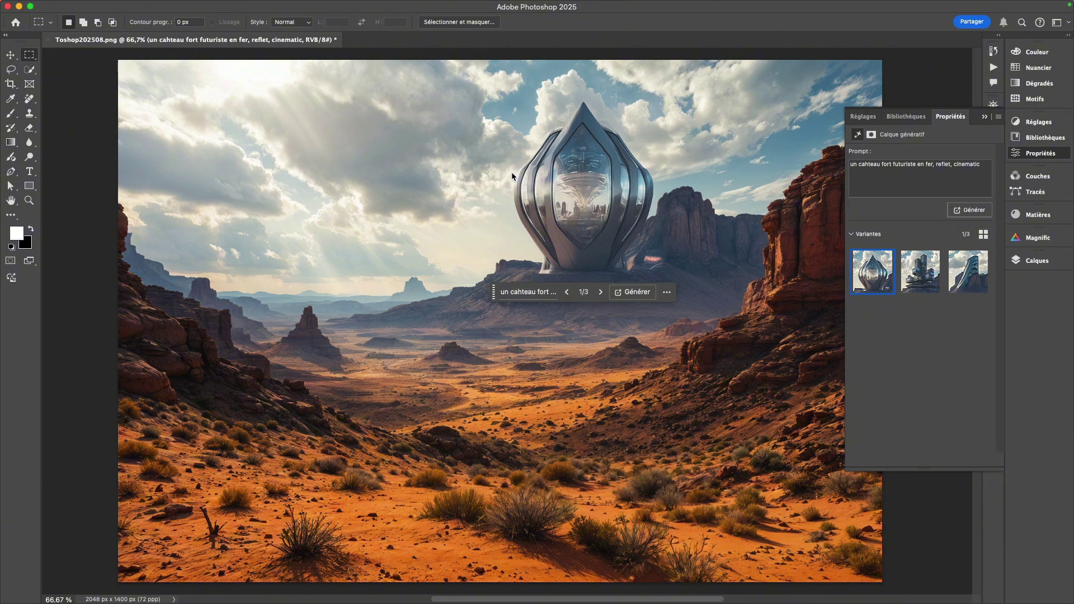
Compare the generated castle variants, choose the third one and enhance its details with Accentuation des détails
left_click(924, 273)
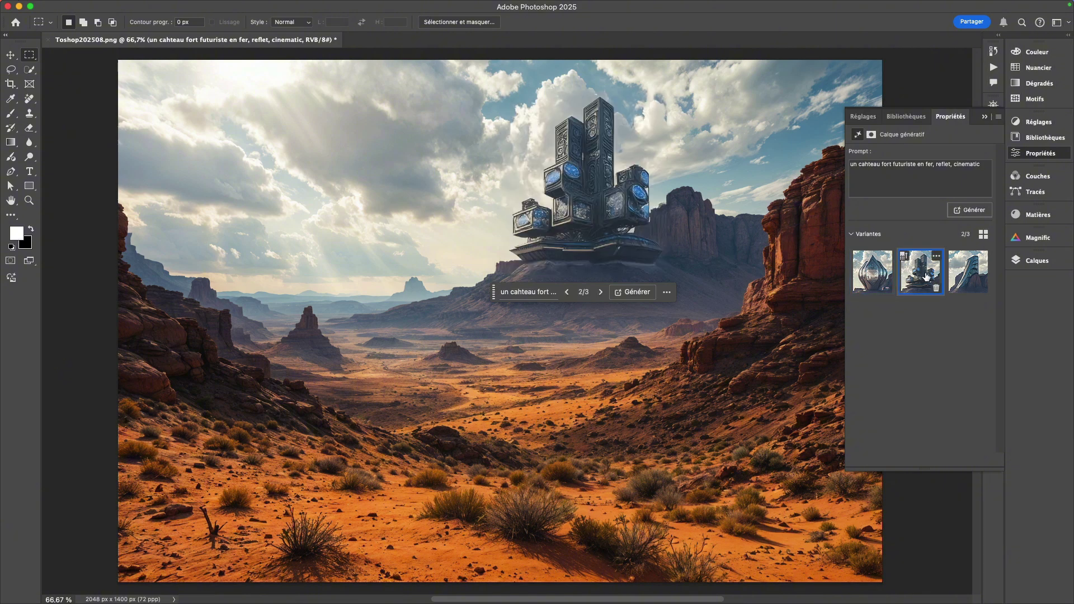
left_click(964, 276)
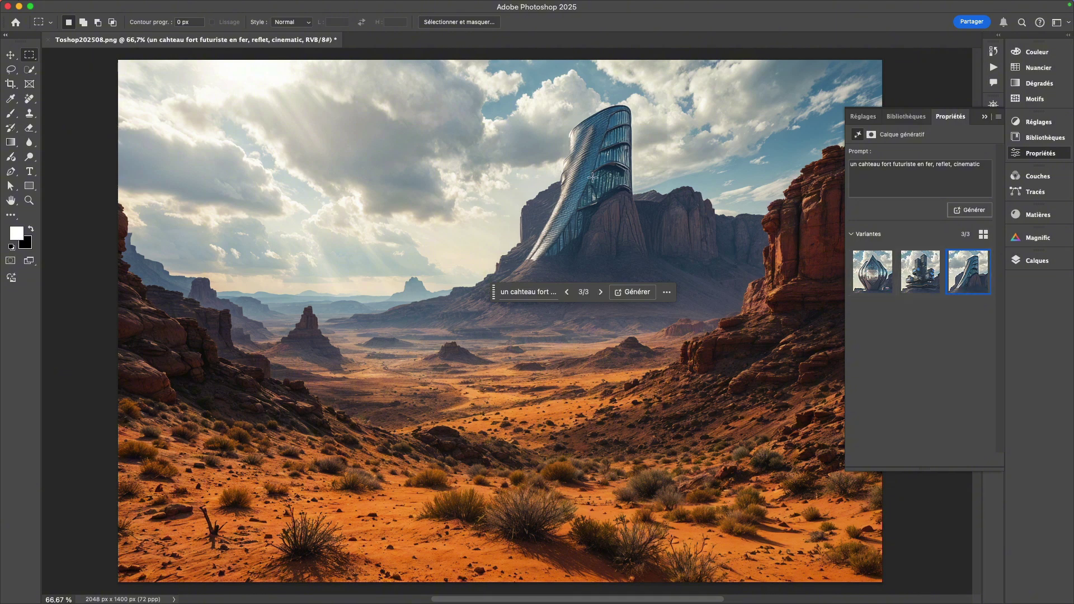
mouse_move(953, 258)
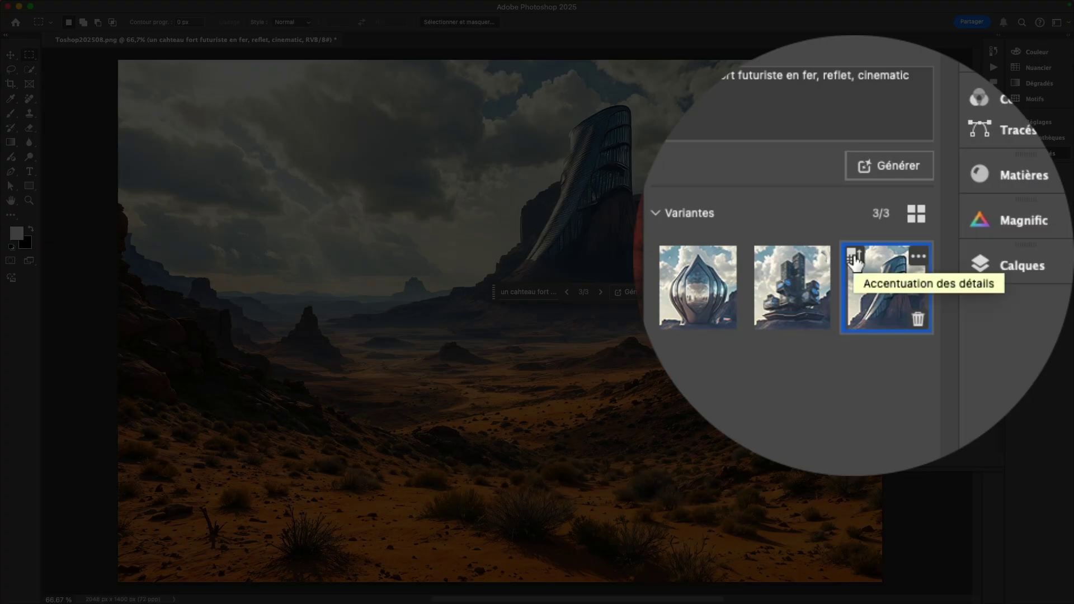
left_click(855, 259)
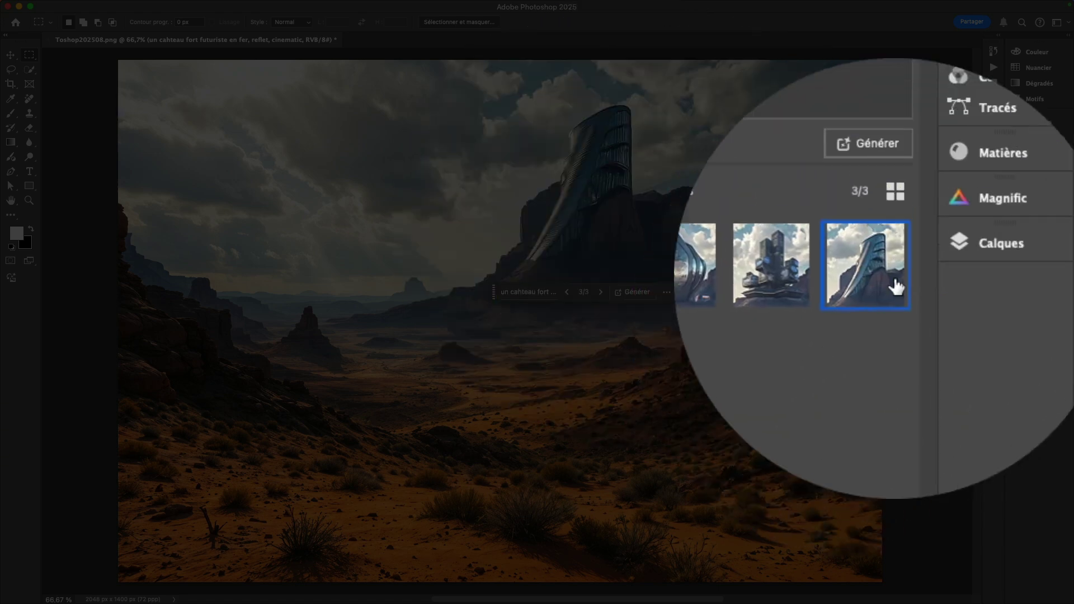
Generate results similar to the third castle variant, compare the new ones and keep the second, curved glass version
left_click(983, 253)
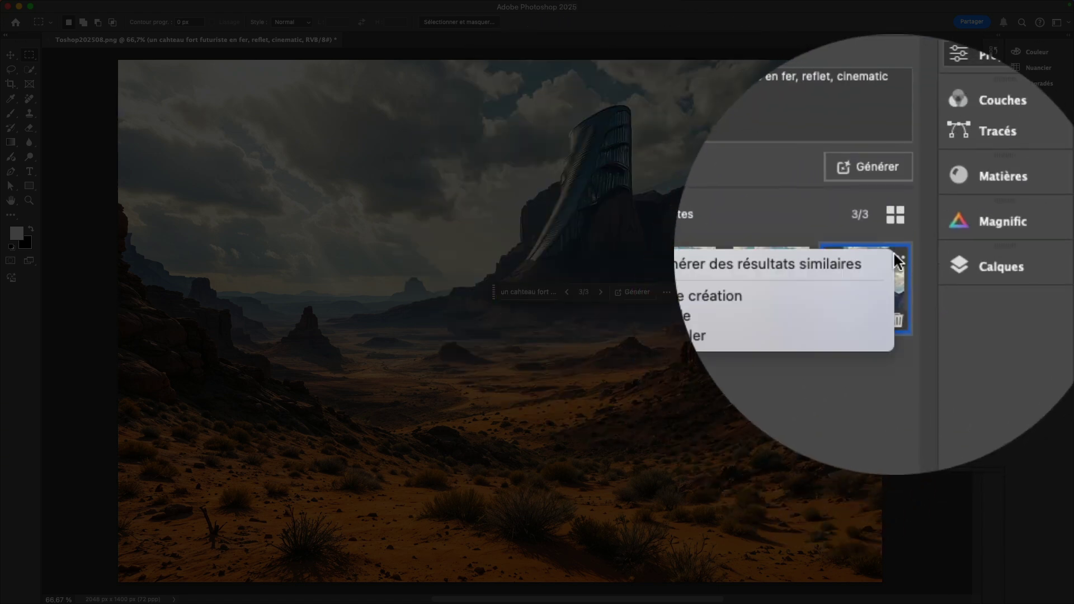
left_click(852, 255)
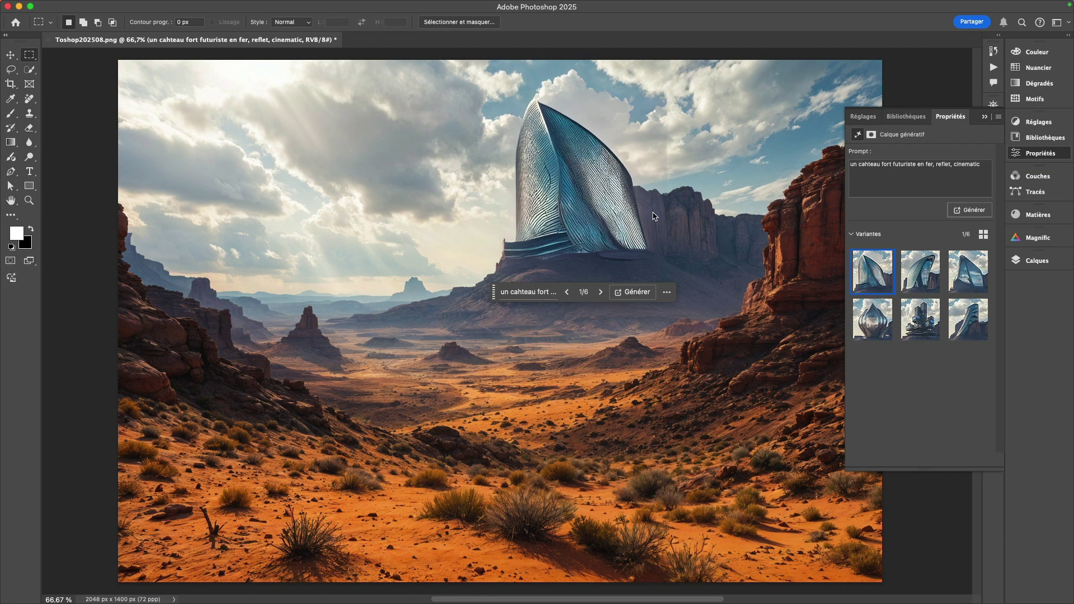
left_click(921, 274)
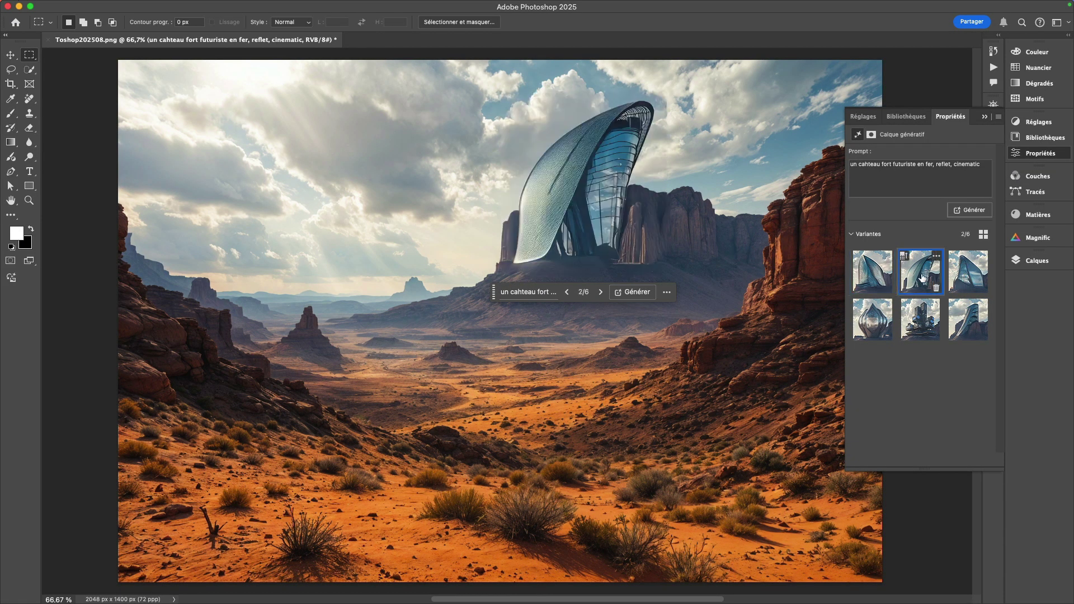
left_click(962, 275)
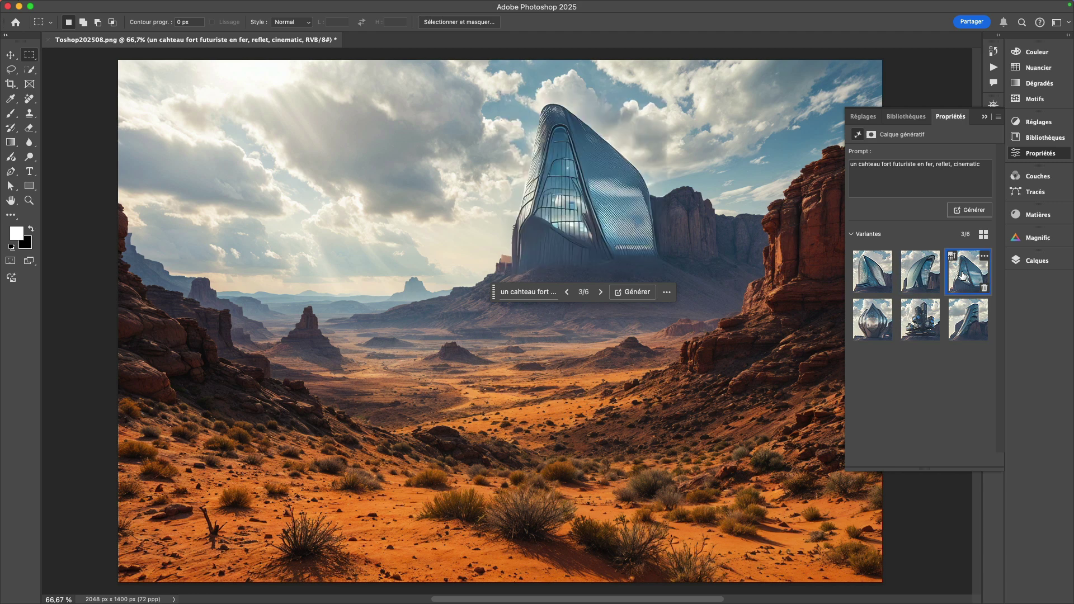
left_click(921, 274)
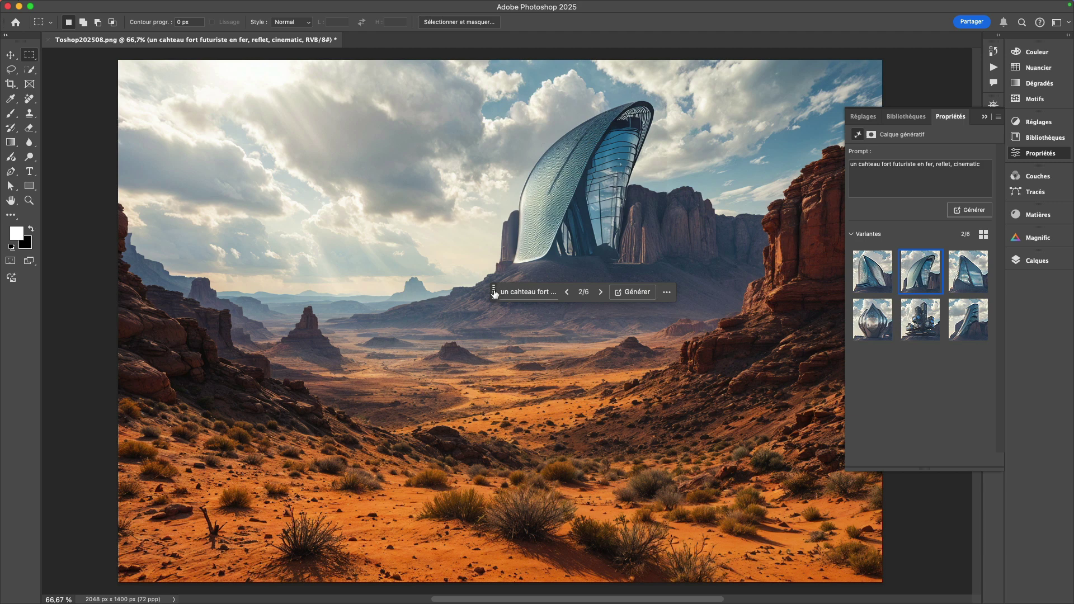
Move the contextual task bar over the clouds away from the castle, and lasso the valley floor between the rock slopes
left_click_drag(494, 293, 198, 240)
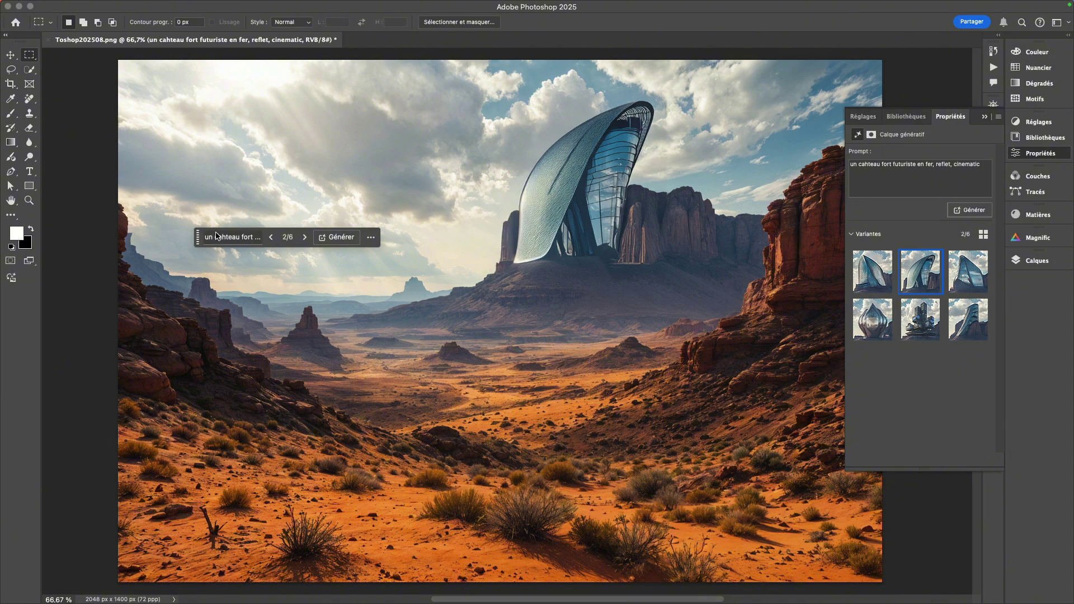
left_click_drag(196, 241, 167, 163)
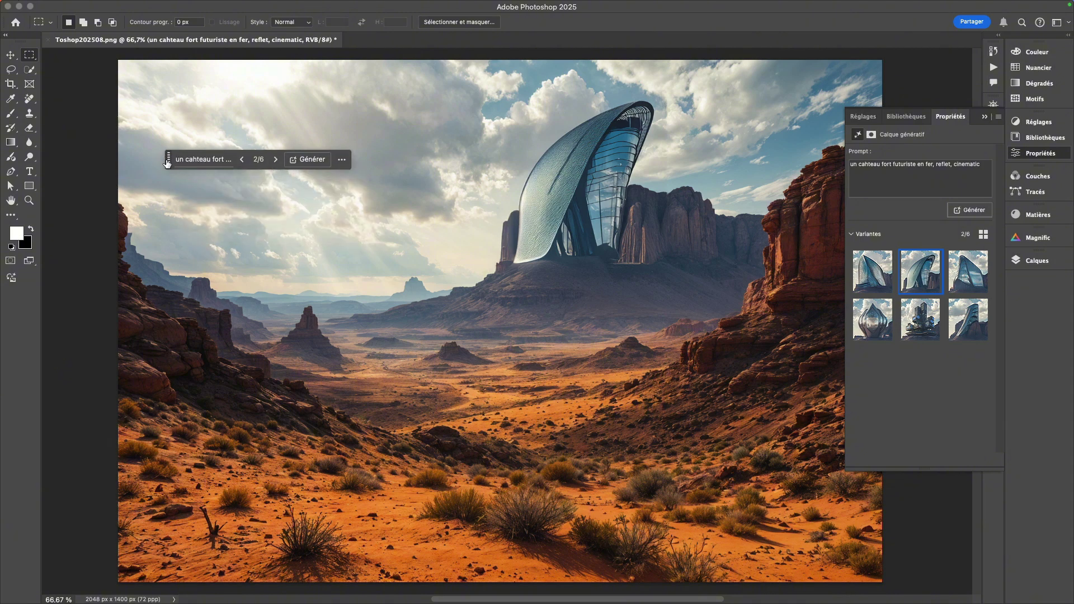
key("l")
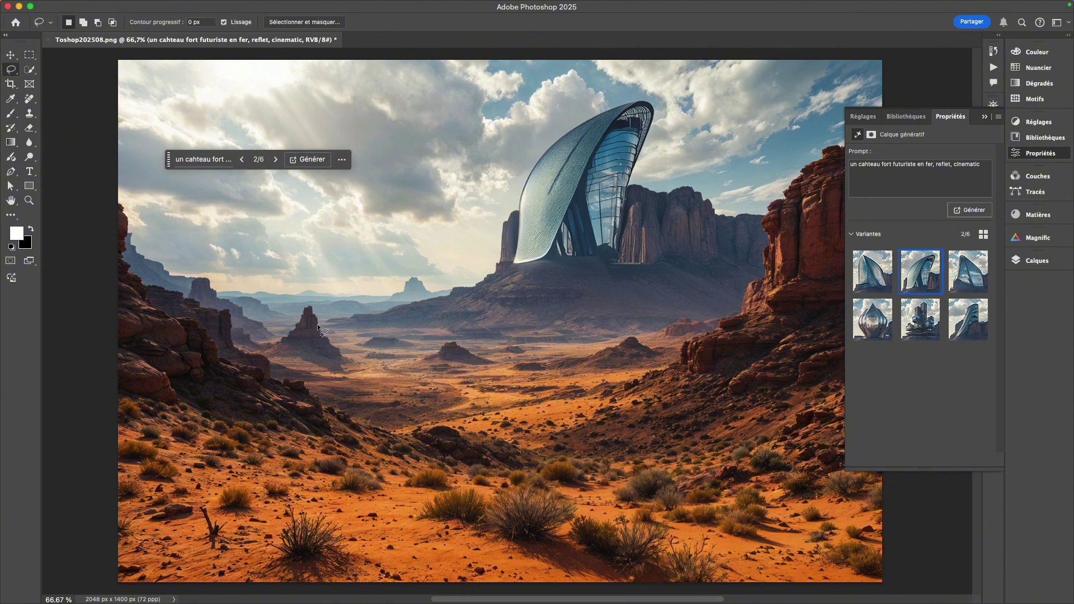
mouse_move(315, 322)
left_mouse_down()
mouse_move(330, 353)
mouse_move(275, 358)
mouse_move(269, 376)
mouse_move(342, 416)
left_mouse_up()
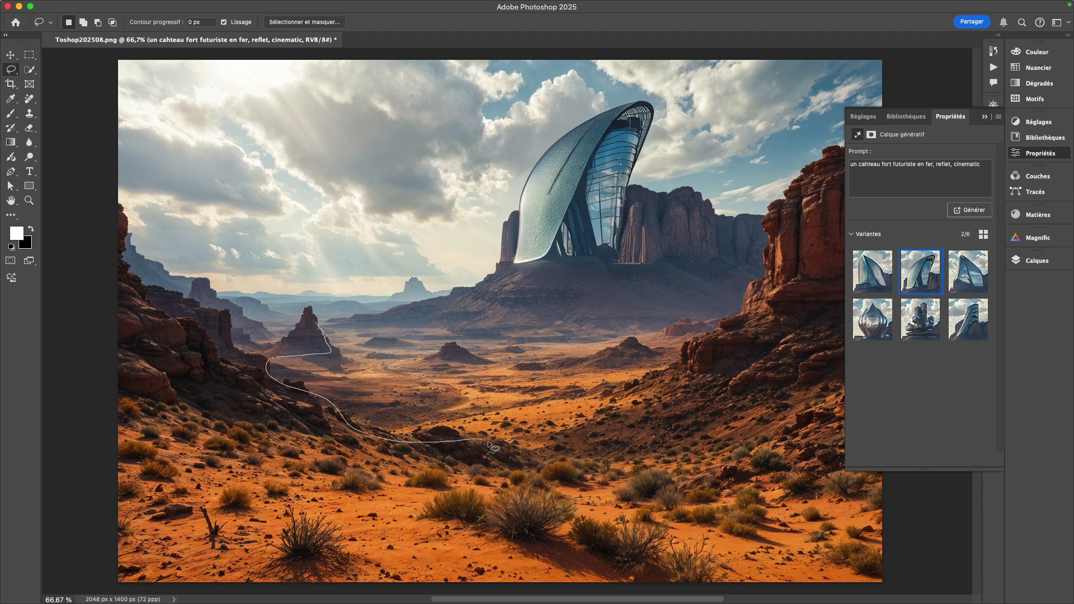
mouse_move(488, 441)
left_mouse_down()
mouse_move(514, 442)
mouse_move(595, 387)
mouse_move(686, 359)
mouse_move(687, 340)
mouse_move(660, 329)
mouse_move(521, 337)
left_mouse_up()
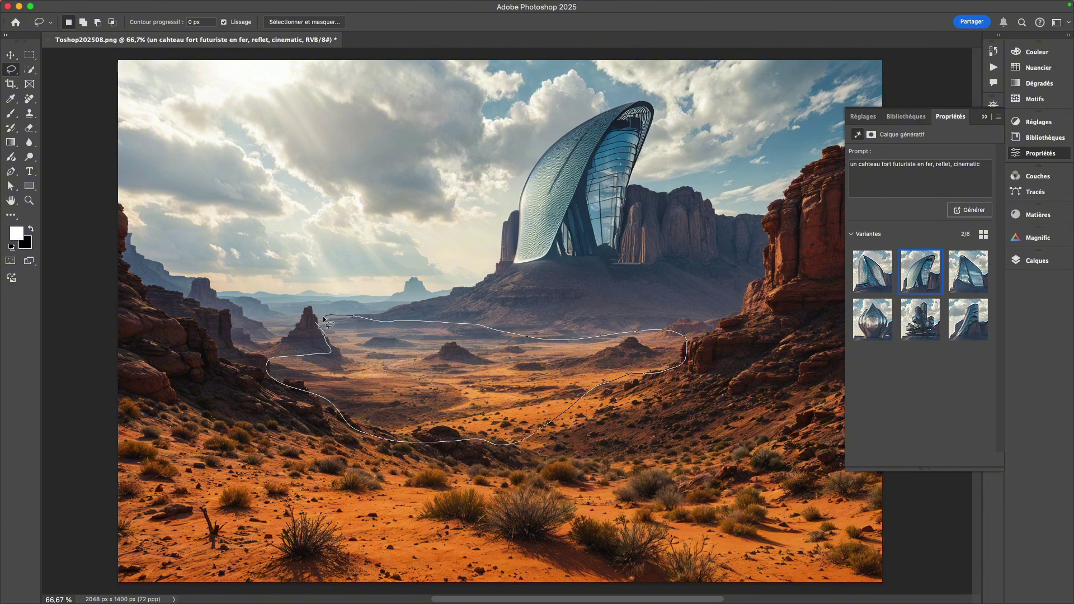
left_click_drag(323, 317, 321, 320)
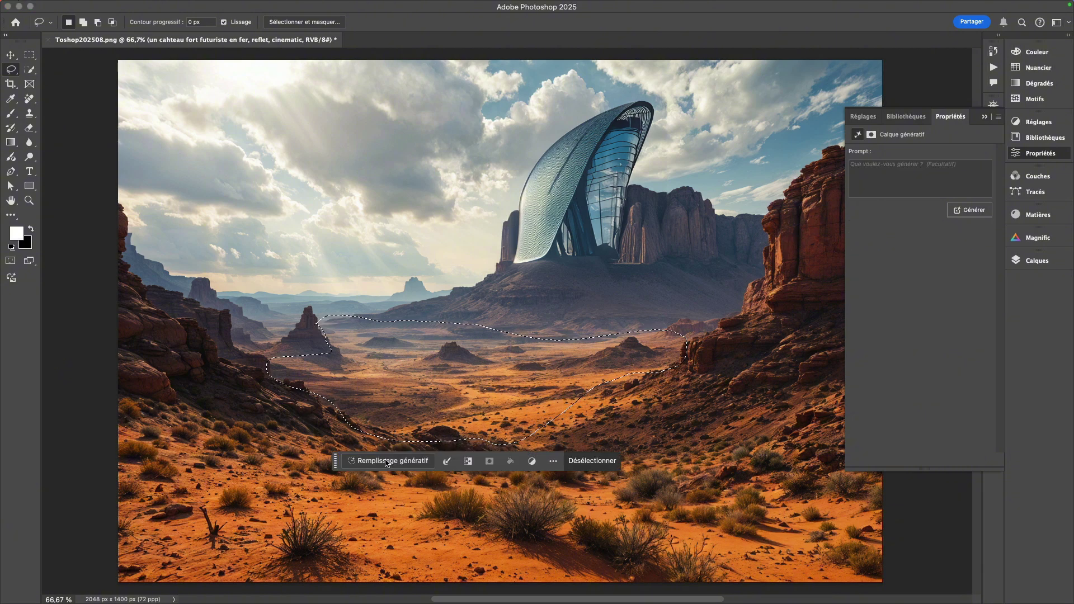
Generatively fill the lassoed valley floor with the prompt "un lac"
left_click(386, 461)
type("un ma")
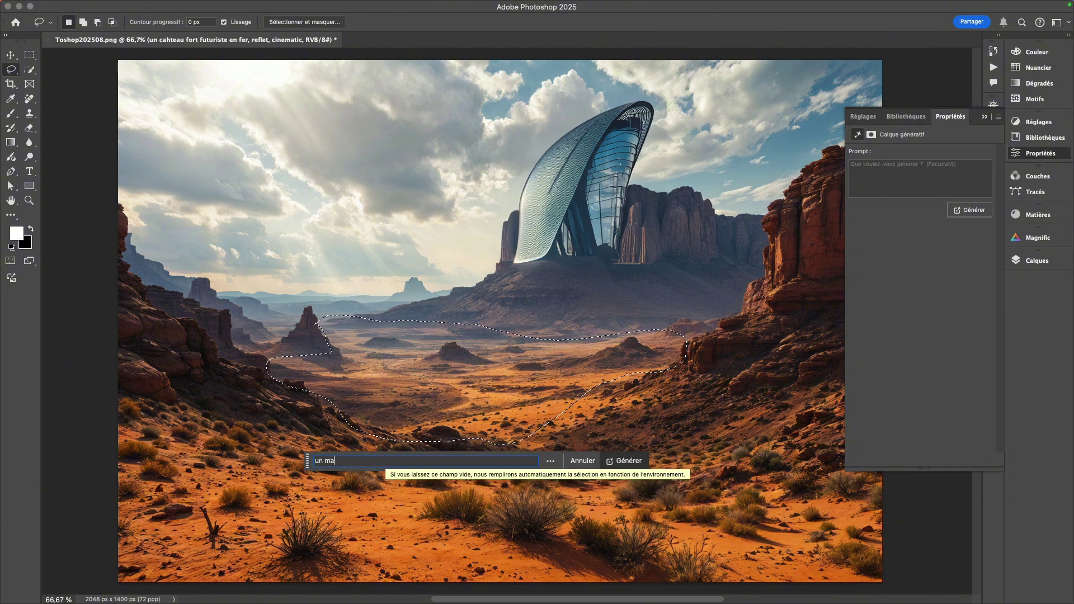
key("BackSpace")
key("BackSpace")
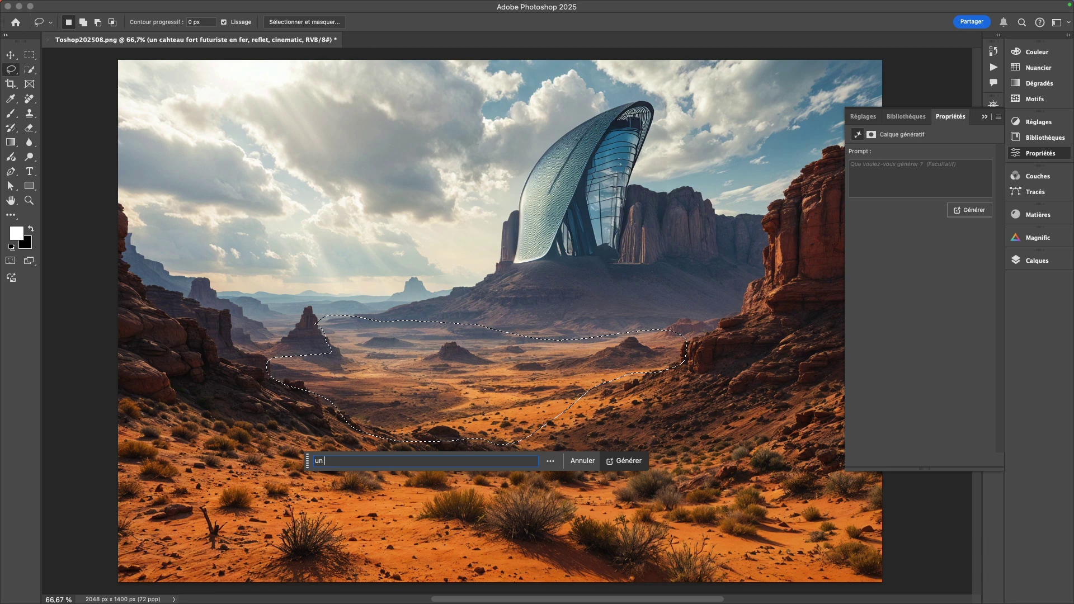
type("lac")
key("Return")
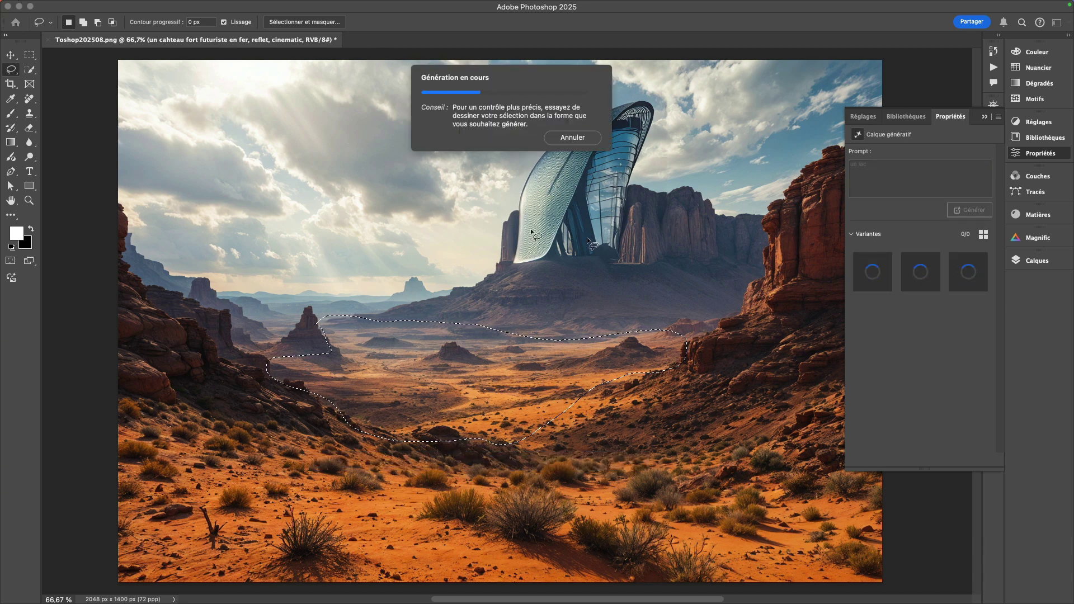
Inspect the layer stack holding the generative lake and castle layers, and hide it again
left_click(1038, 260)
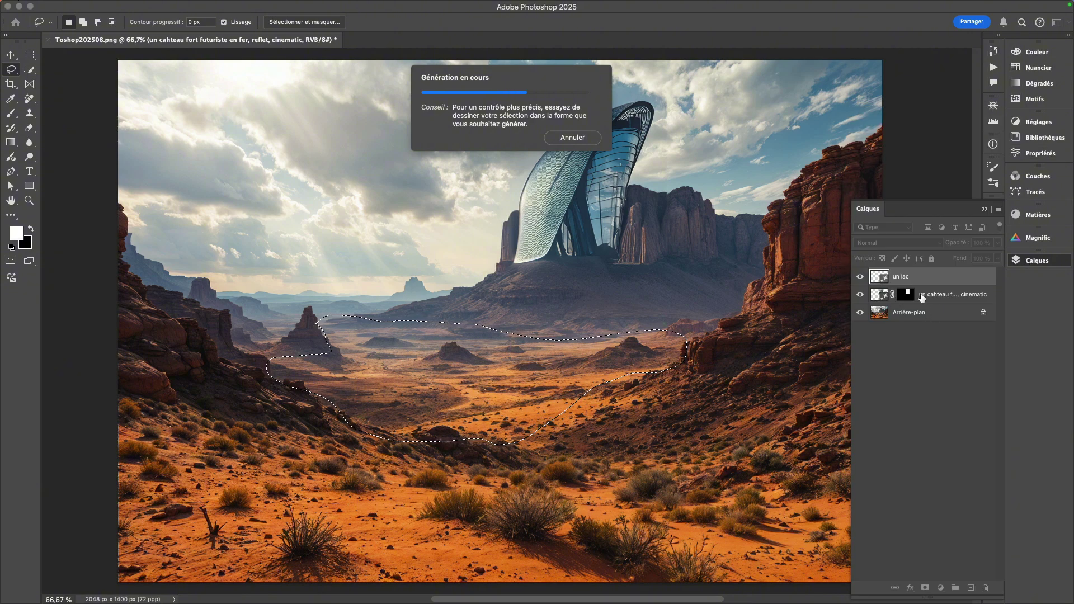
left_click(885, 307)
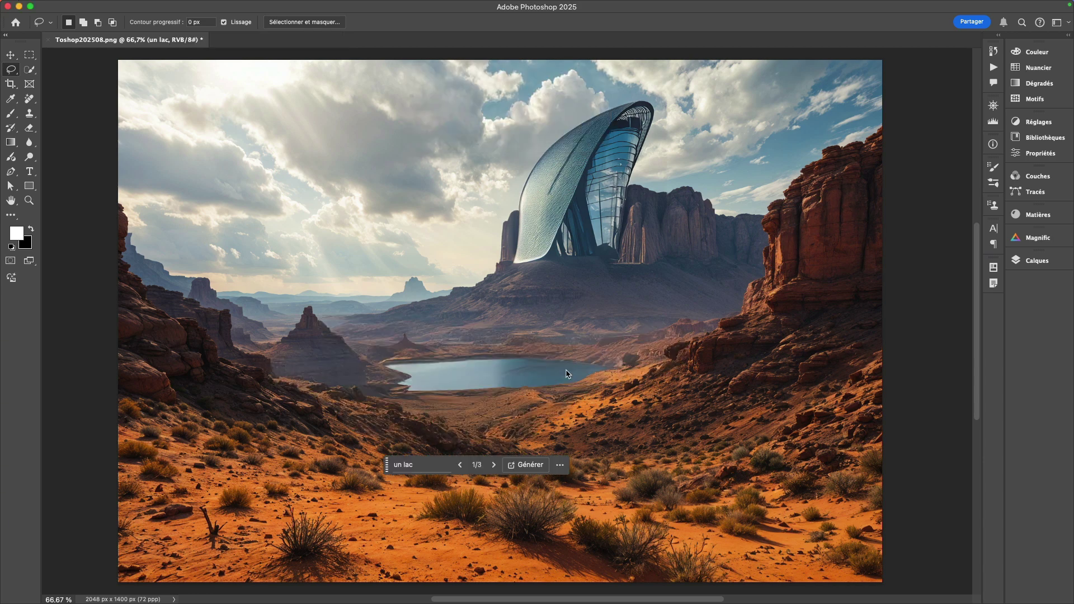
left_click(1032, 260)
left_click(1037, 262)
Cycle through the lake variants and keep the third one, with the castle's reflection in the water
left_click(495, 465)
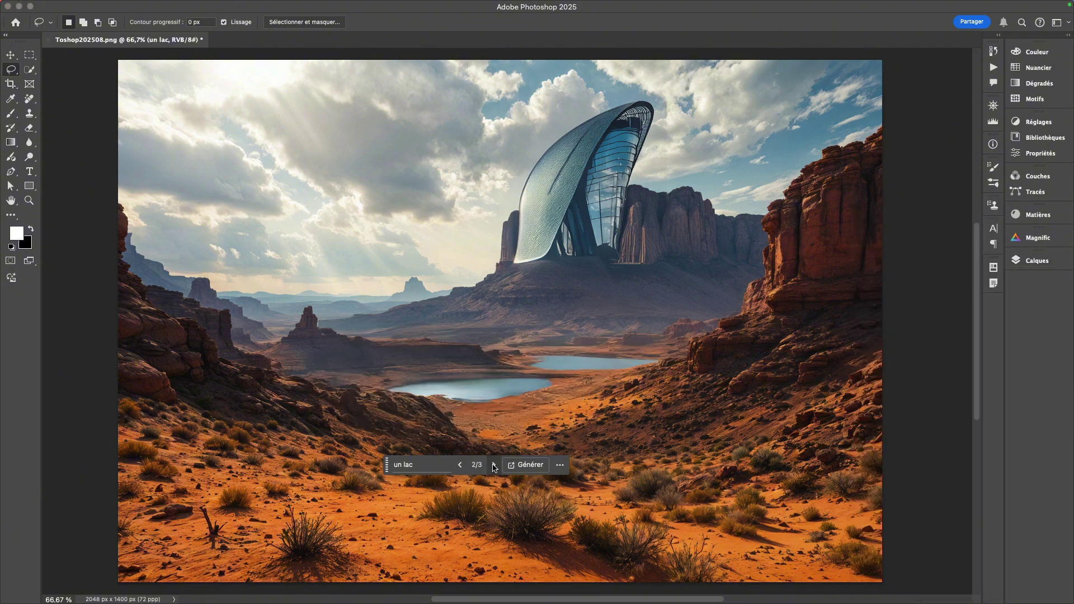
left_click(494, 466)
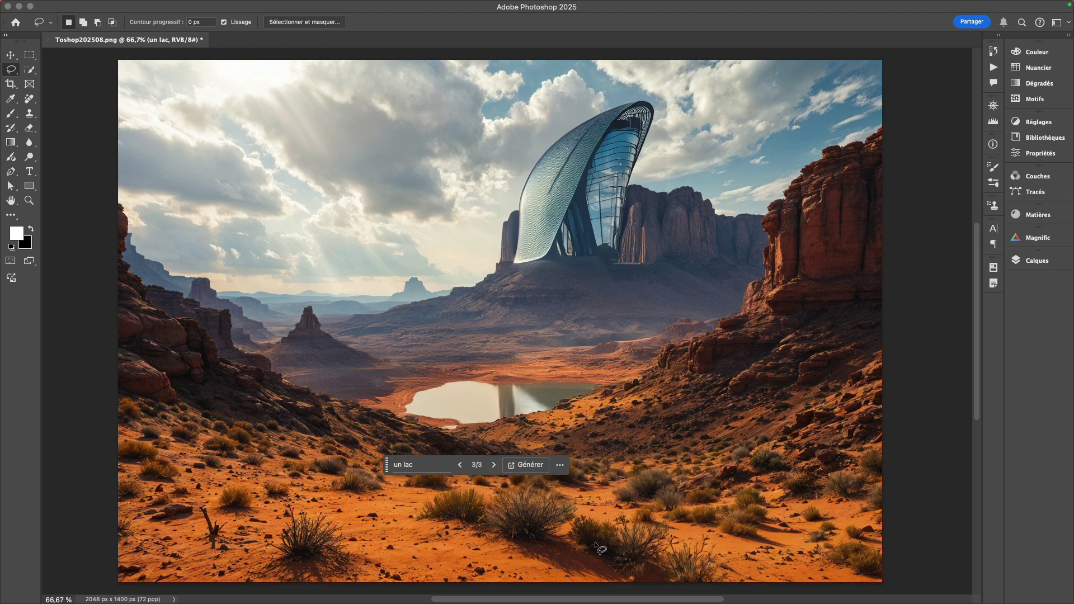
left_click(494, 466)
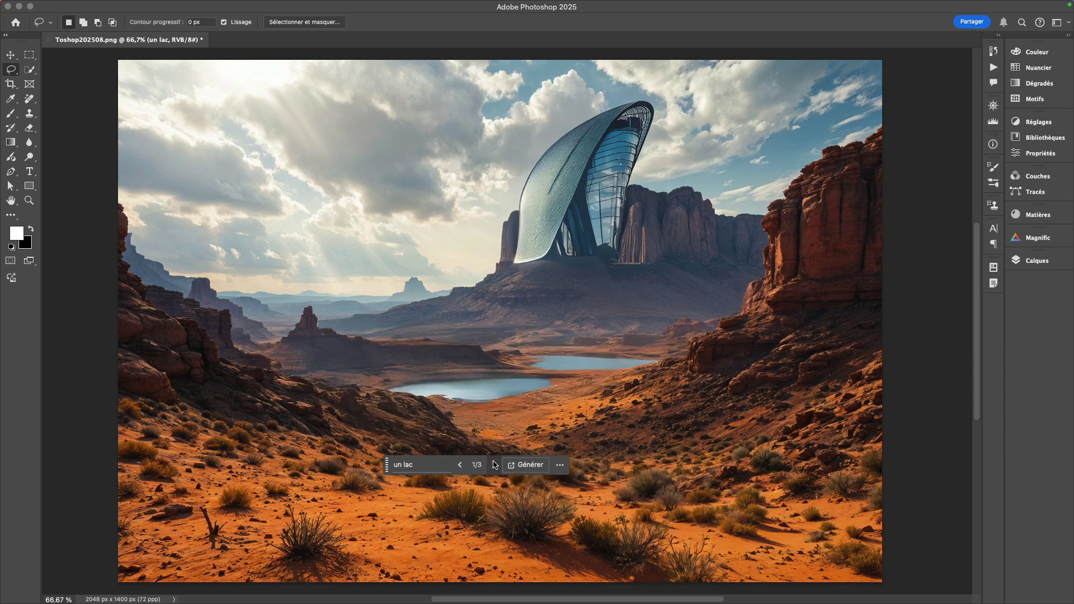
left_click(494, 466)
left_click(494, 465)
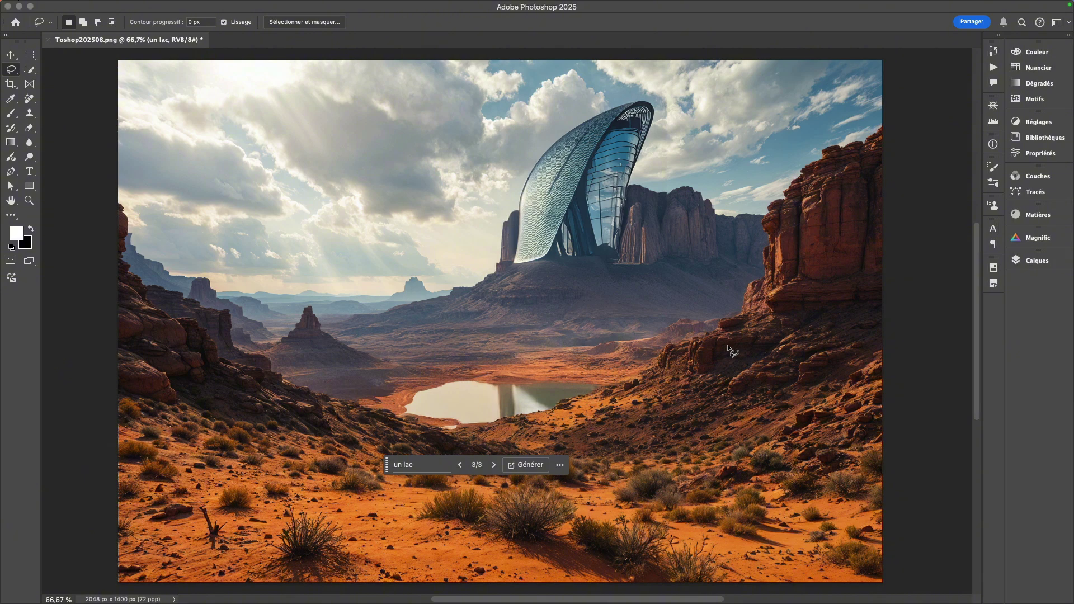
scroll(728, 346, "down", 2)
scroll(730, 350, "up", 3)
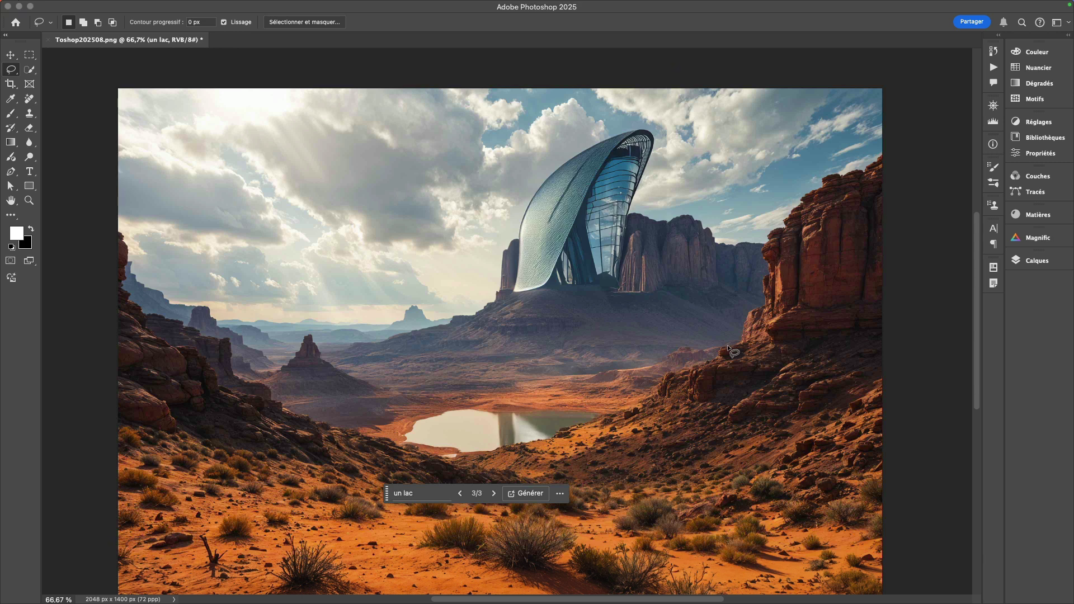
scroll(728, 348, "down", 1)
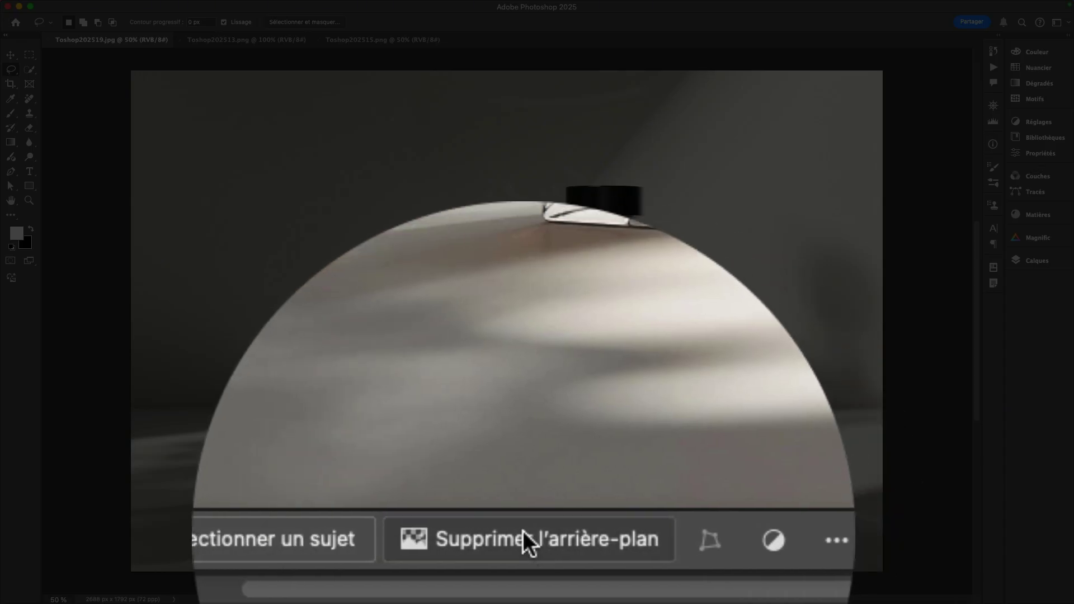
Remove the perfume bottle's background and generate a new one from the pasted prompt about a marble surface surrounded by cherry blossoms
left_click(510, 583)
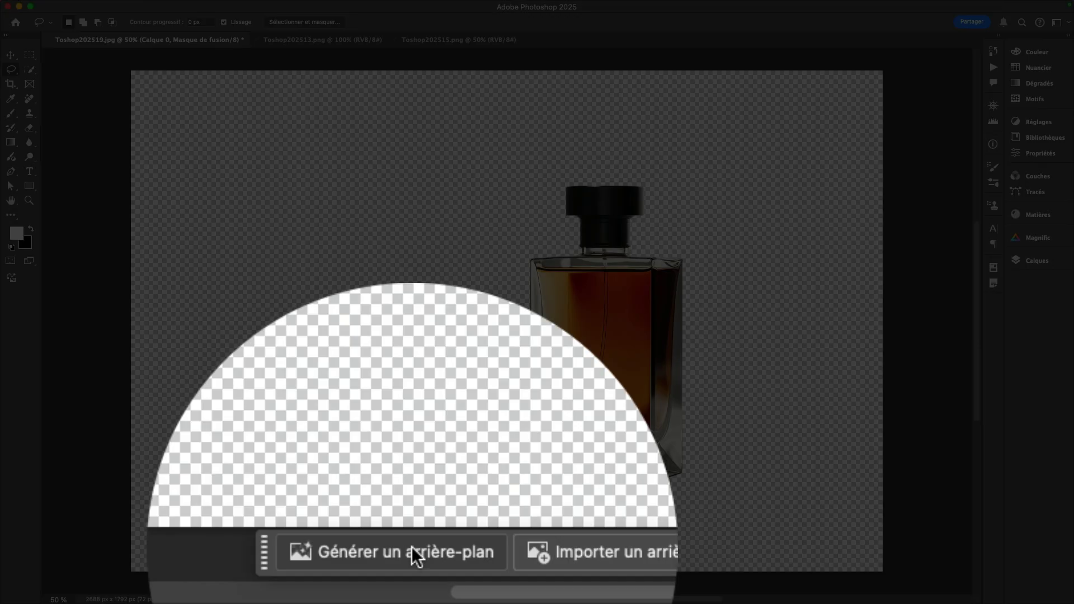
mouse_move(413, 582)
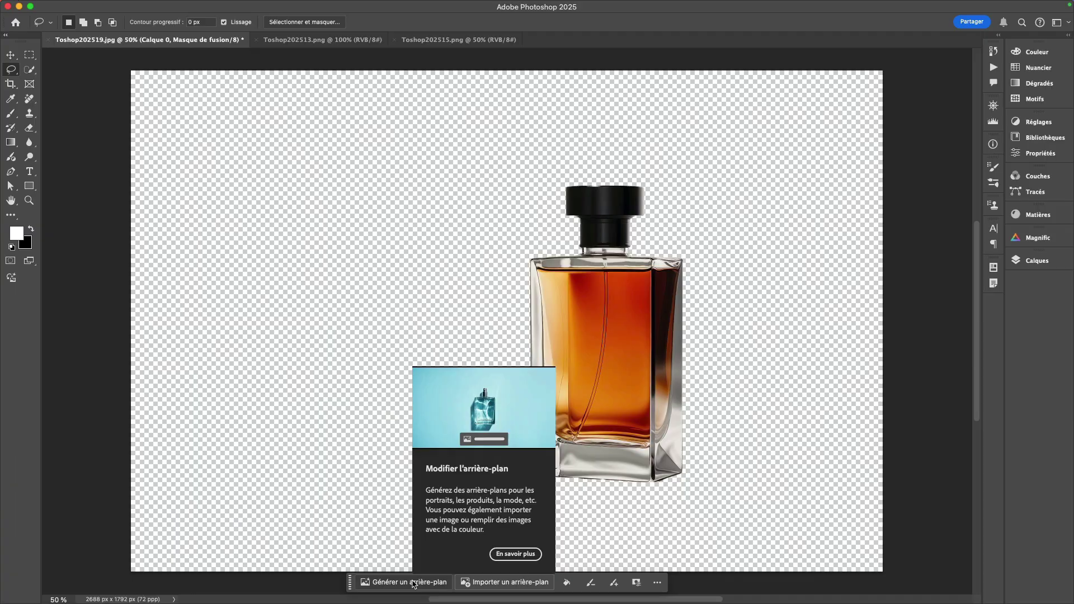
left_click(413, 583)
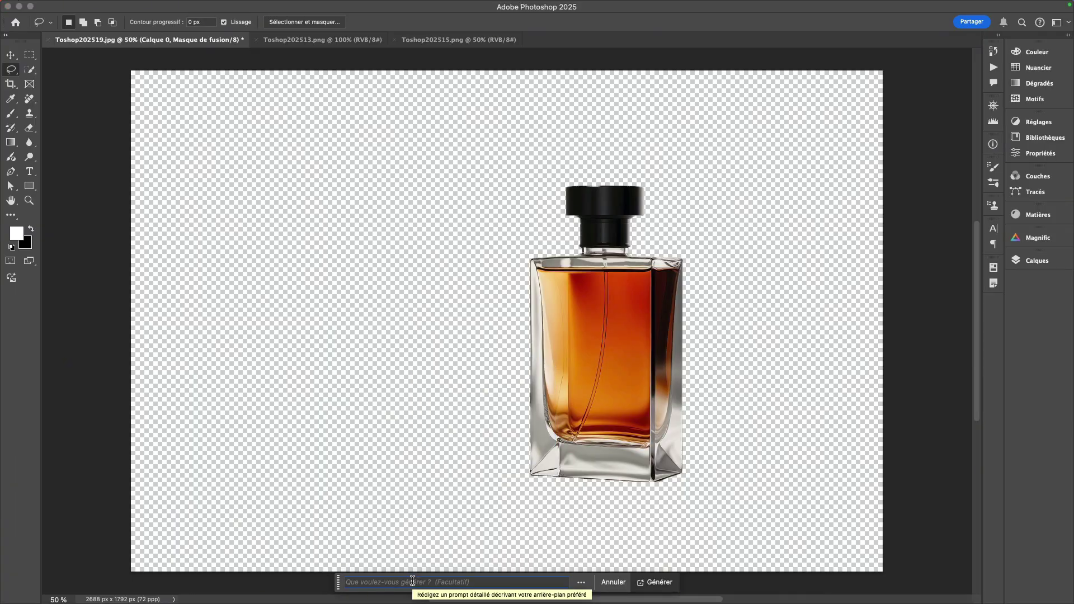
key("super+v")
left_click(638, 582)
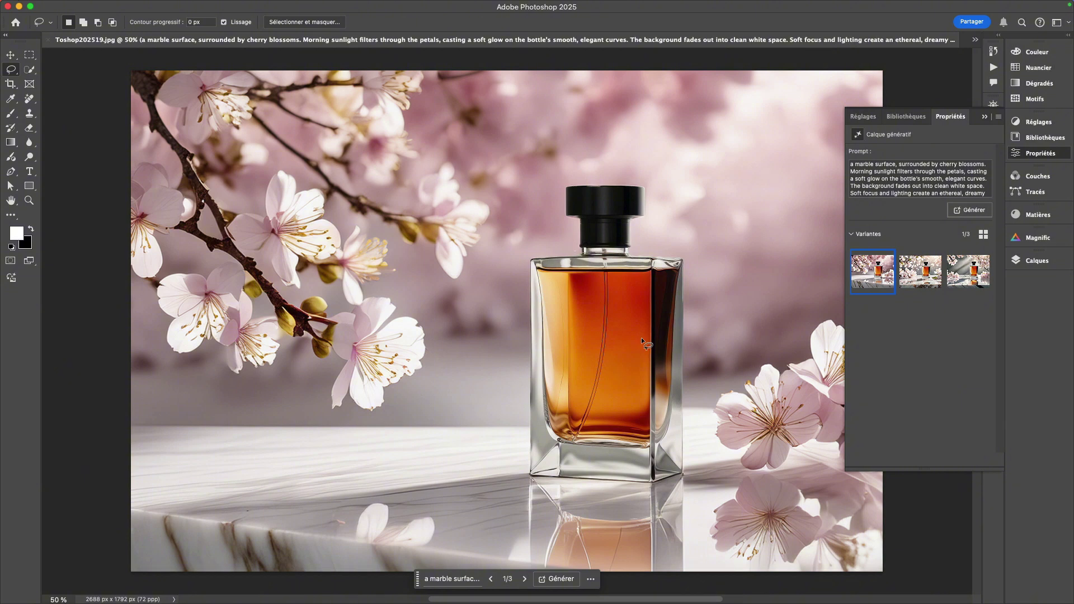
Compare the second and third cherry-blossom background variants behind the perfume bottle
left_click(918, 270)
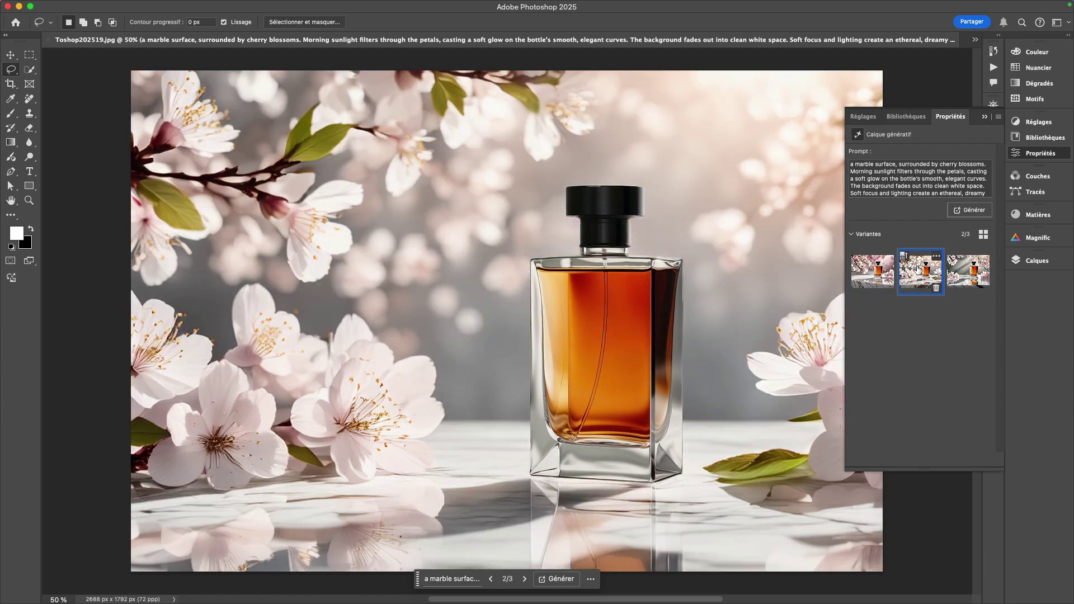
left_click(959, 272)
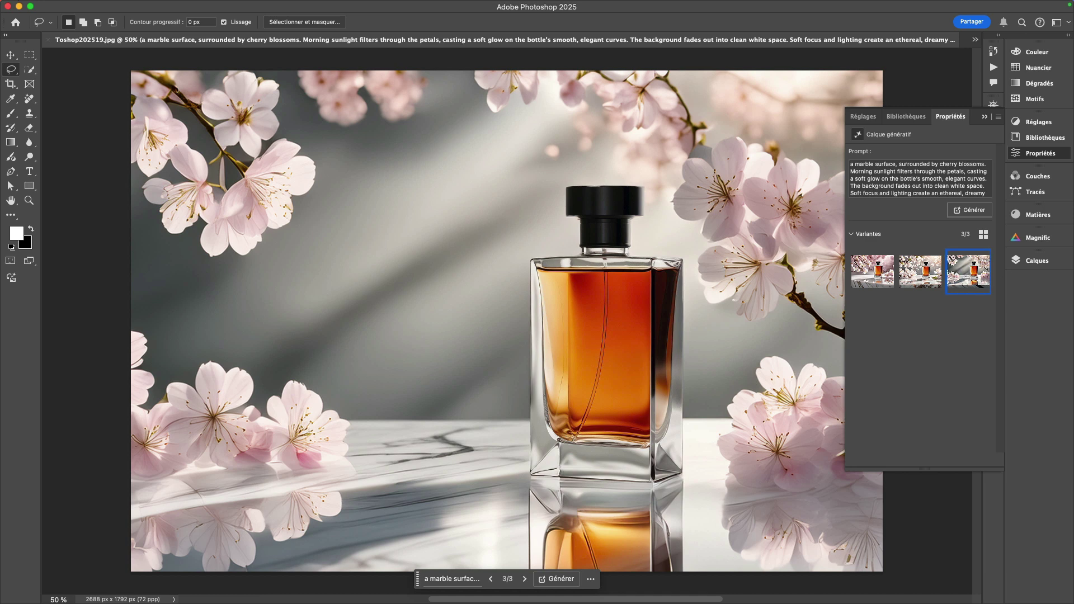
Replace the background prompt with the copied text starting "soft, warm light, highlighting the clear glass and golden liquid inside" and generate new variants
key("super+Tab")
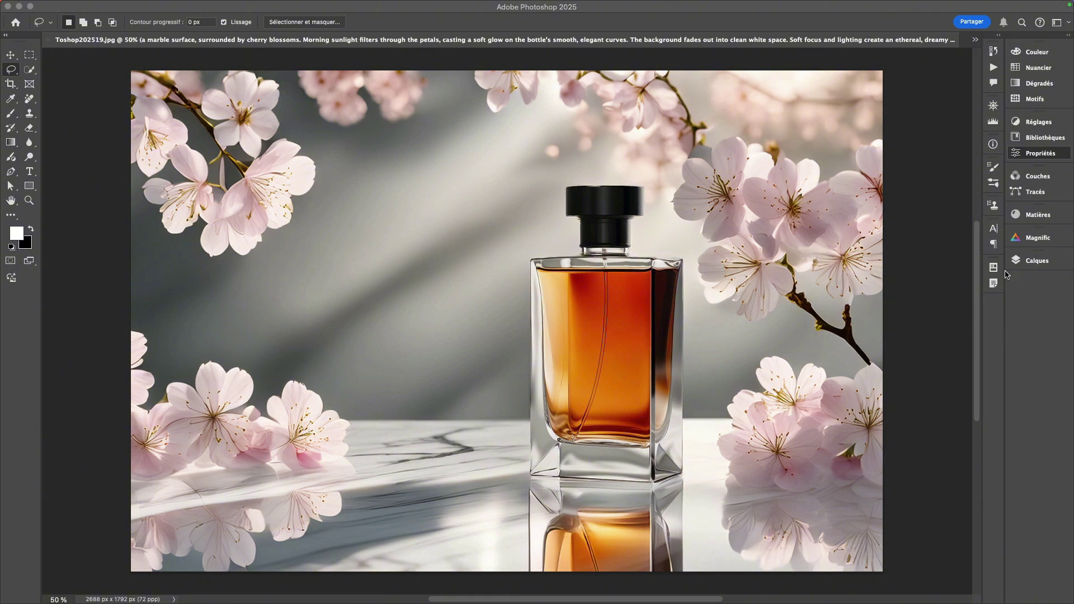
left_click(610, 334)
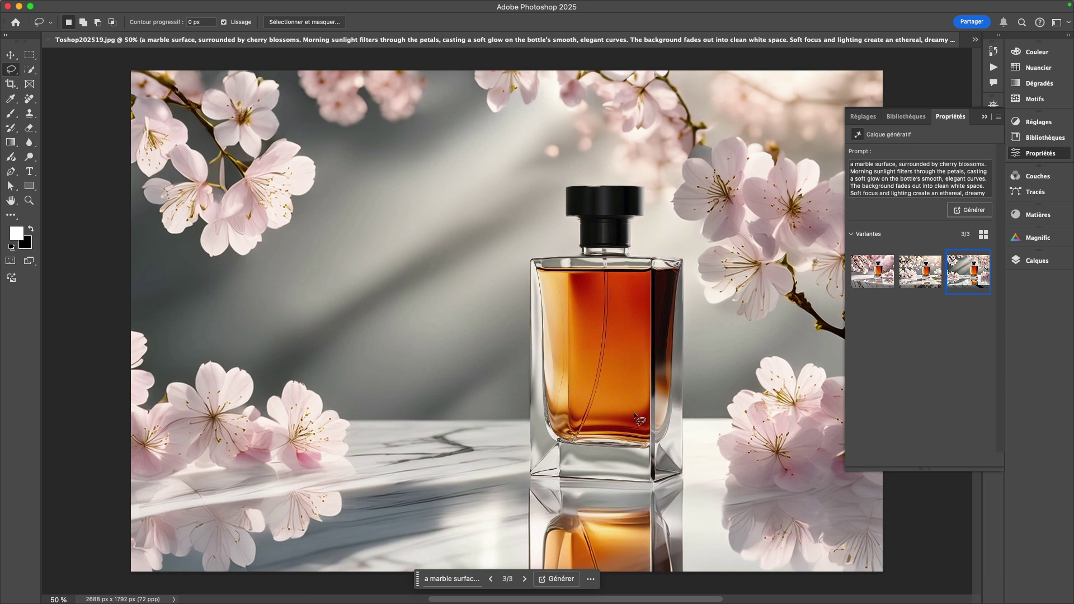
triple_click(901, 181)
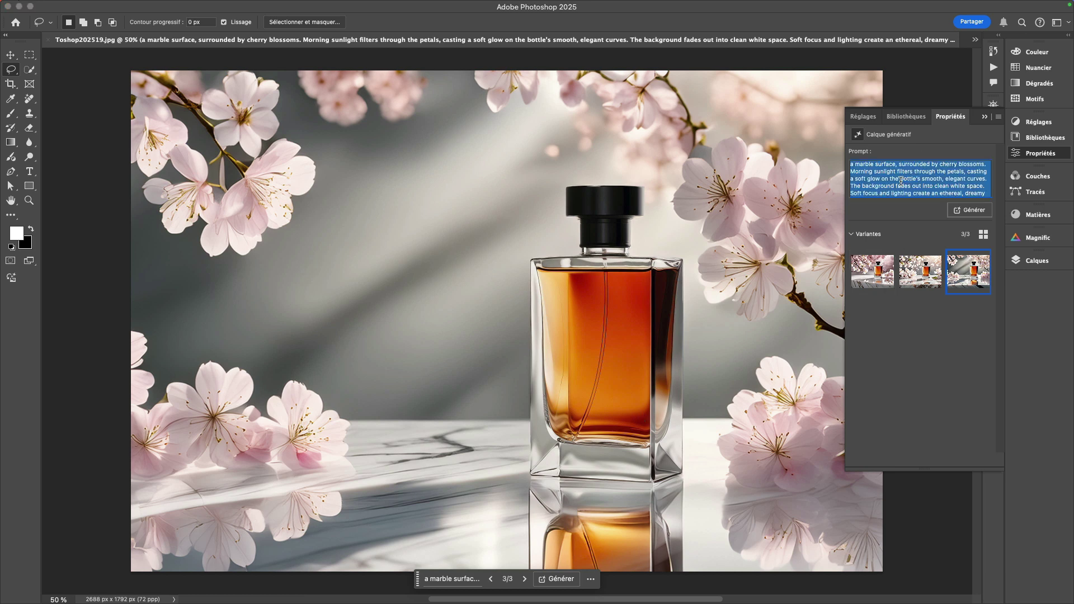
key("super+v")
left_click(978, 210)
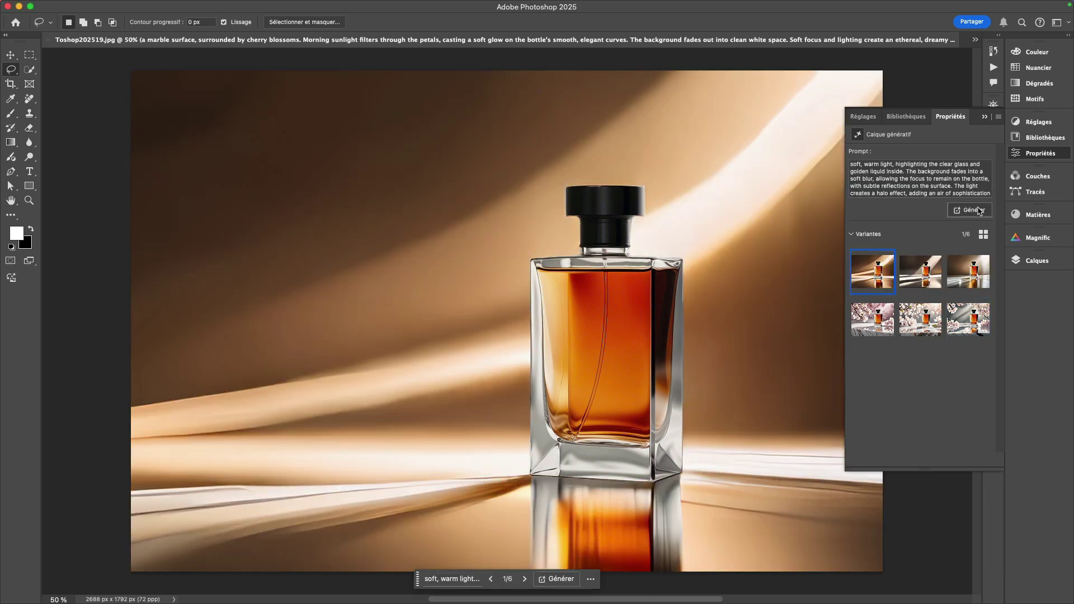
Review the warm-light variants, keep the third one, and select the masked bottle layer Calque 0
left_click(914, 271)
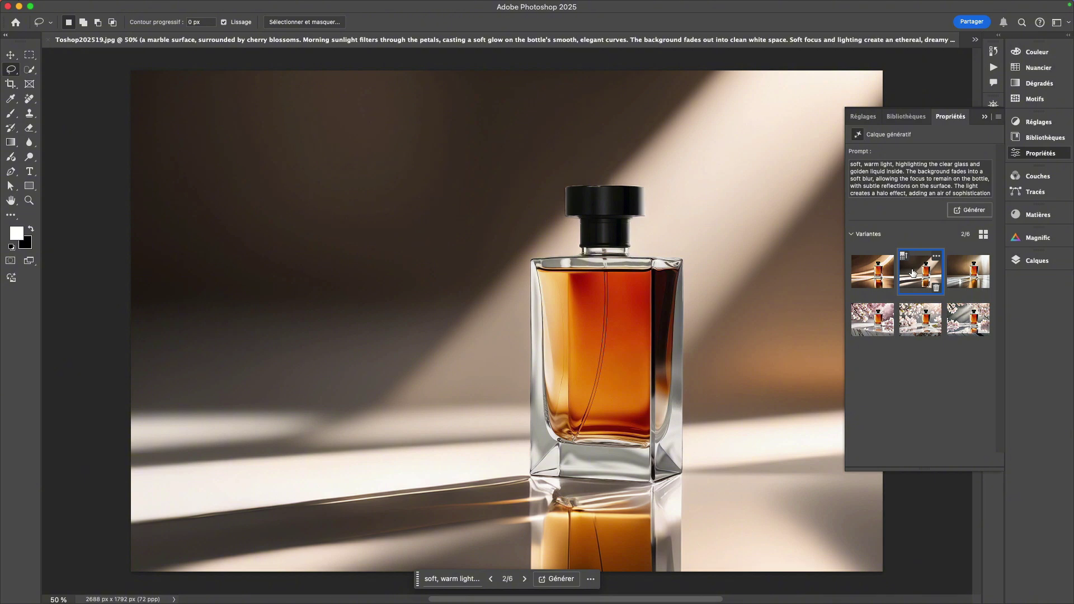
left_click(962, 279)
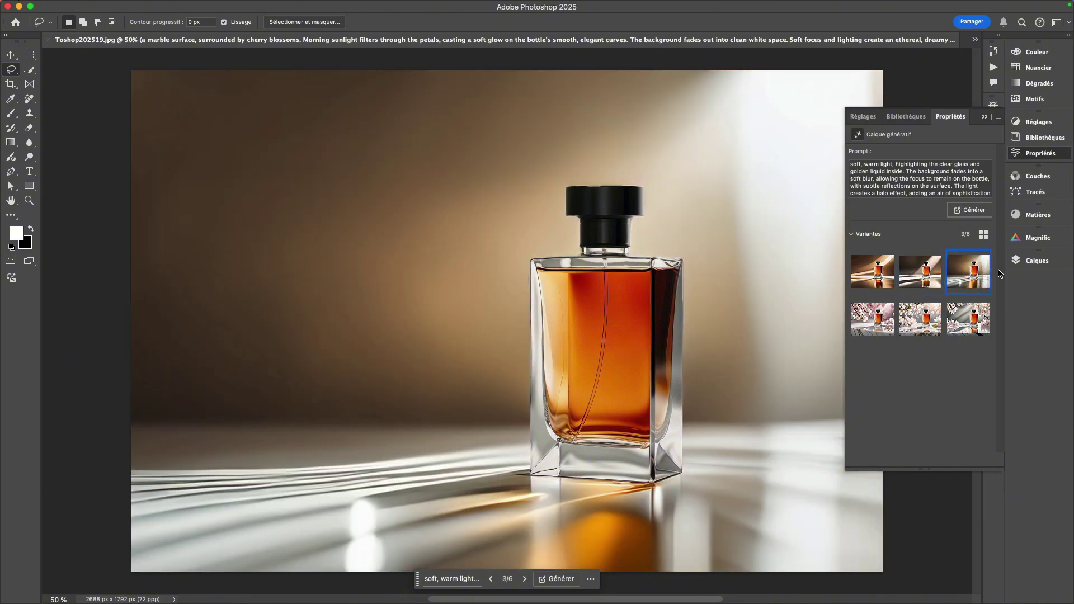
left_click(1019, 267)
left_click(961, 277)
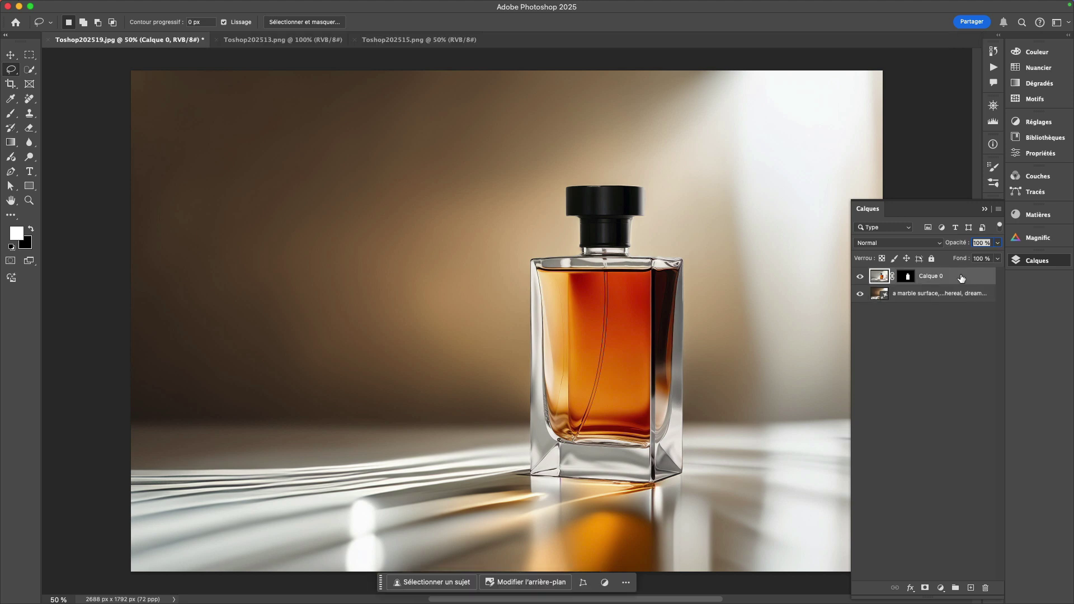
In Toshop202513.png, scale the armchair layer down to about 75% and shift it slightly up and left
left_click(305, 42)
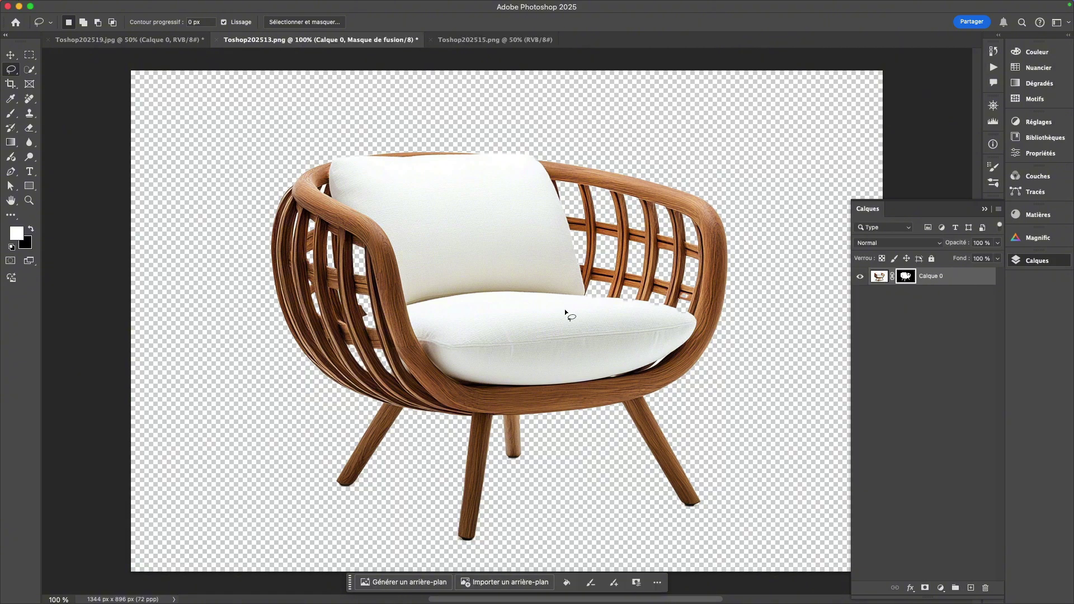
key("ctrl+t")
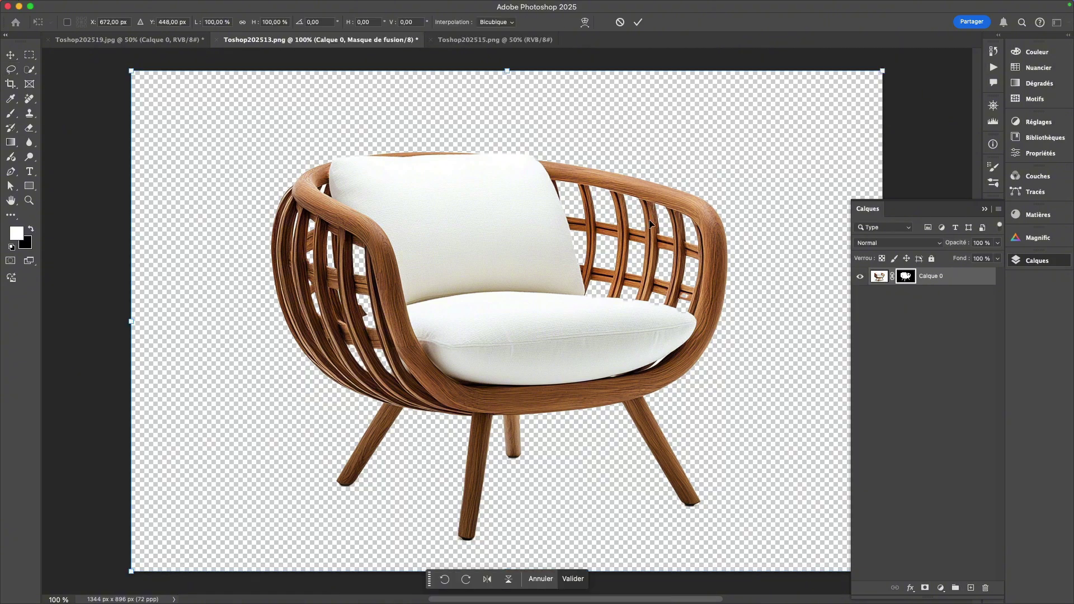
left_click_drag(883, 71, 684, 169)
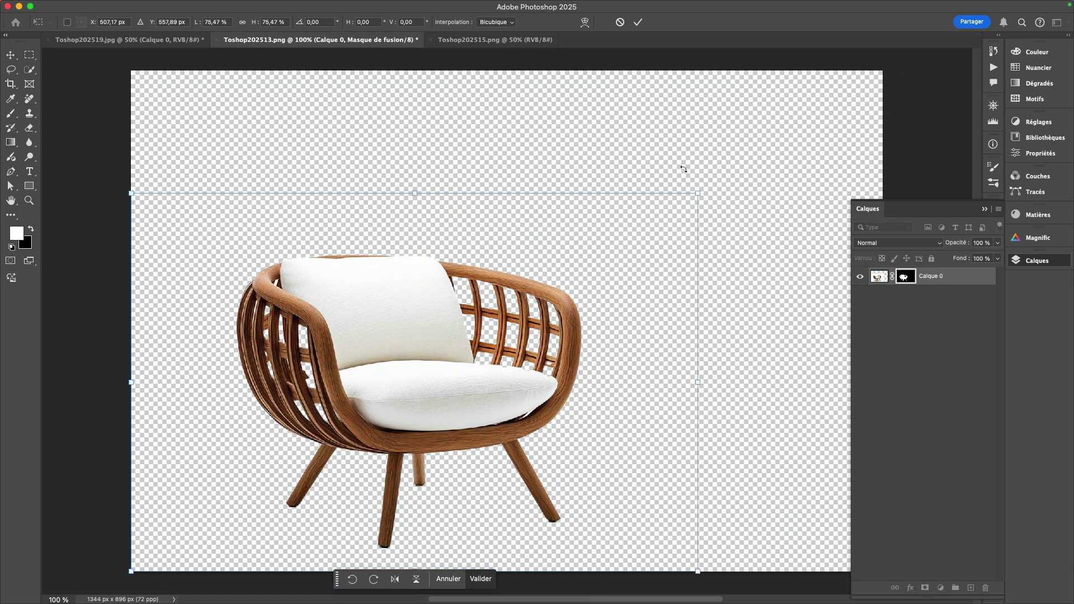
key("l")
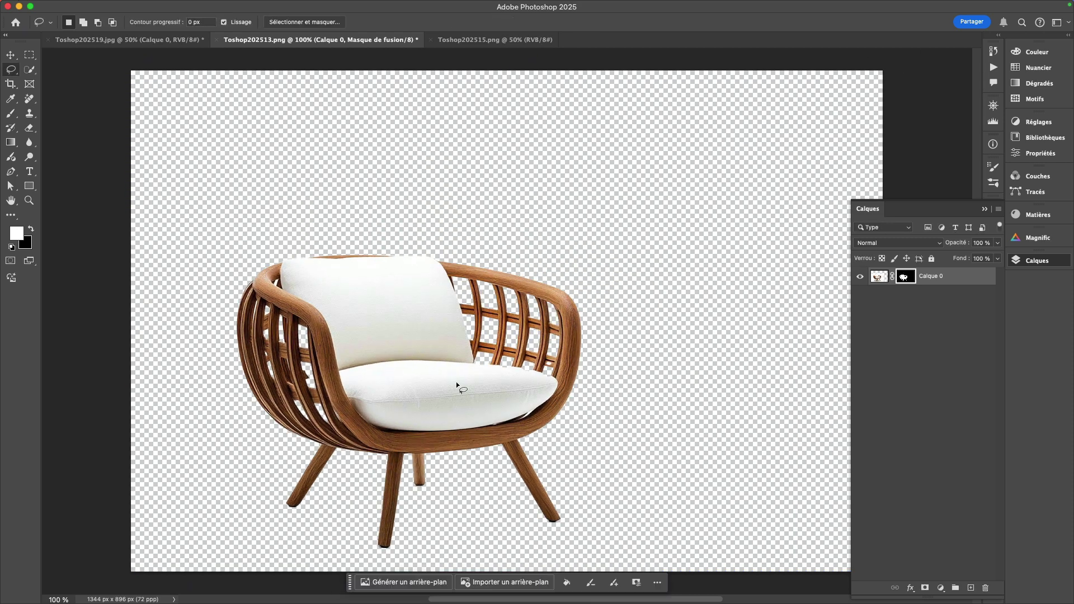
key("v")
left_click_drag(436, 405, 402, 386)
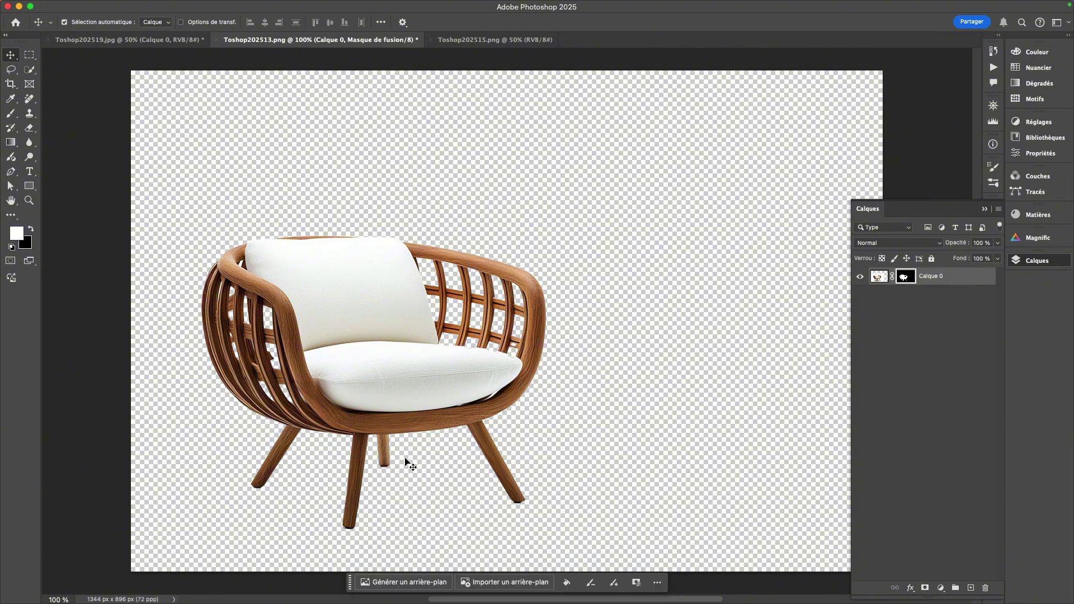
Generate a background behind the armchair with the prompt "un salon moderne"
left_click(407, 582)
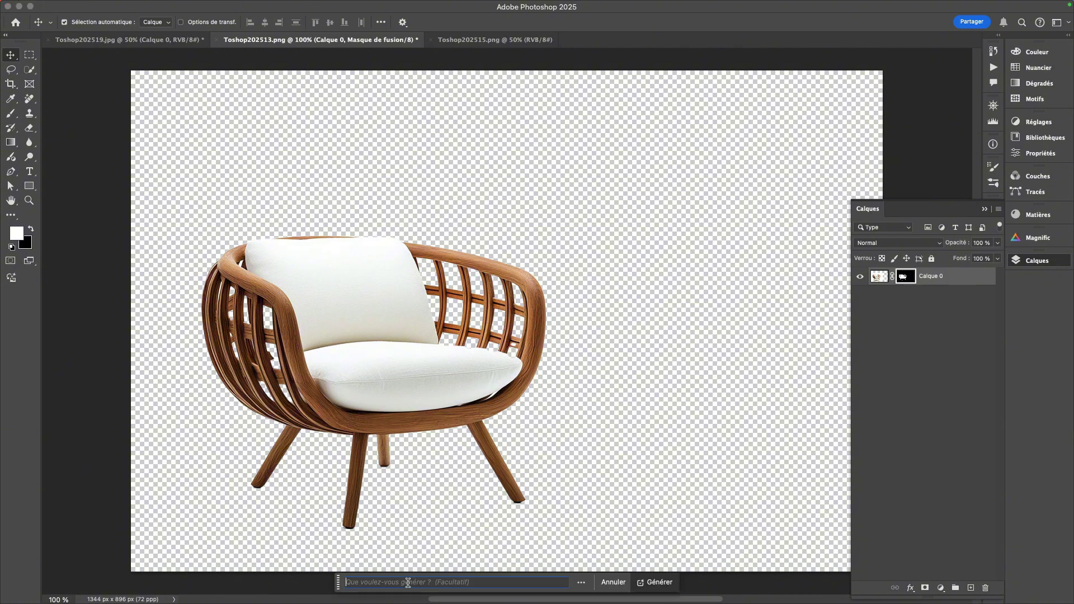
type("salon moderne")
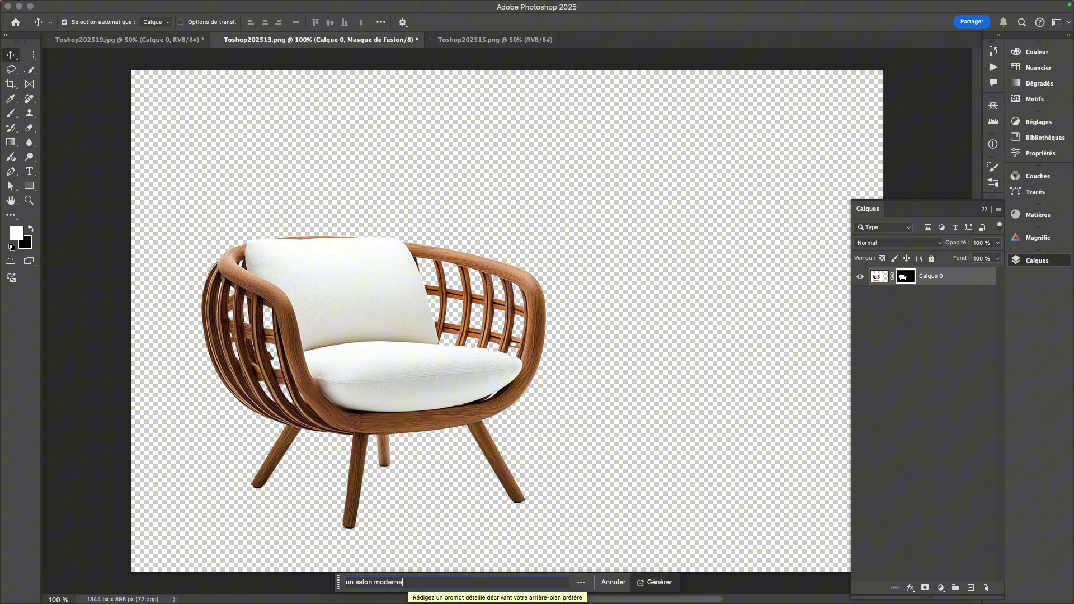
key("Return")
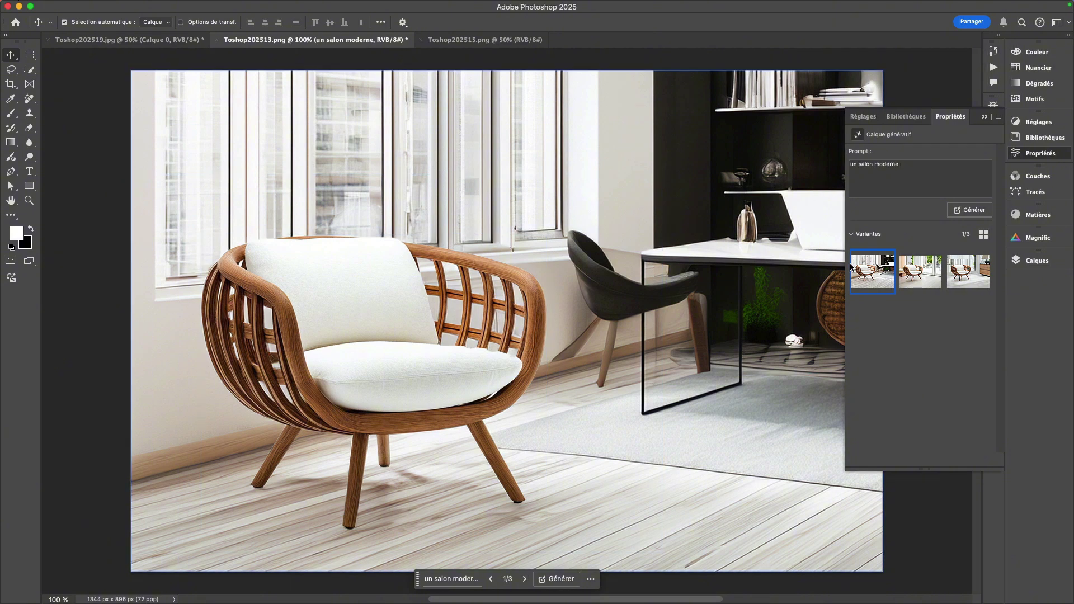
Compare the living-room variants and enhance the detail of the second one with the glass doors
left_click(921, 273)
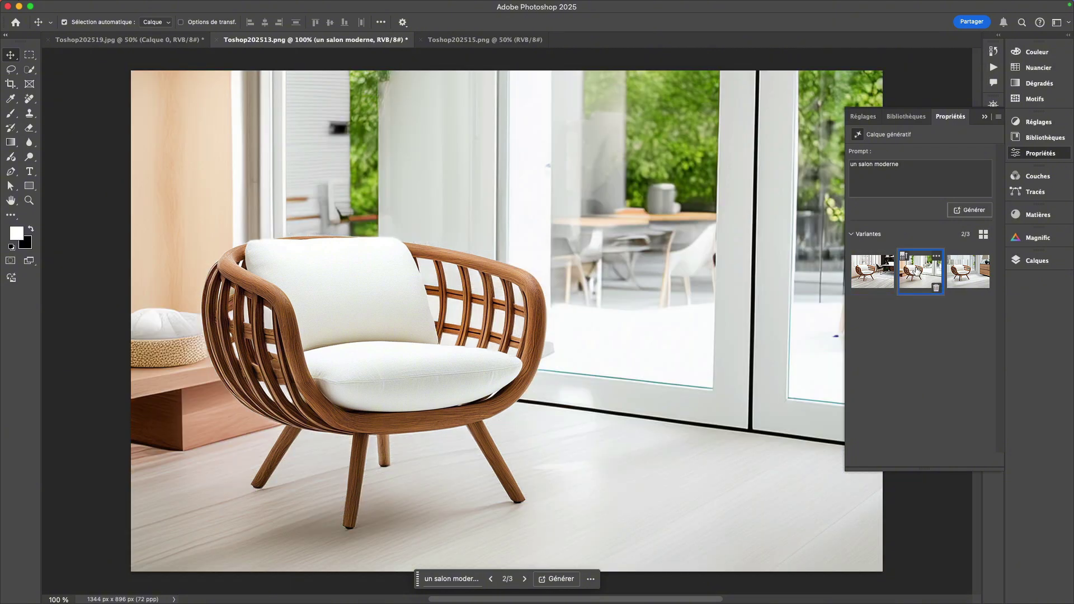
left_click(967, 273)
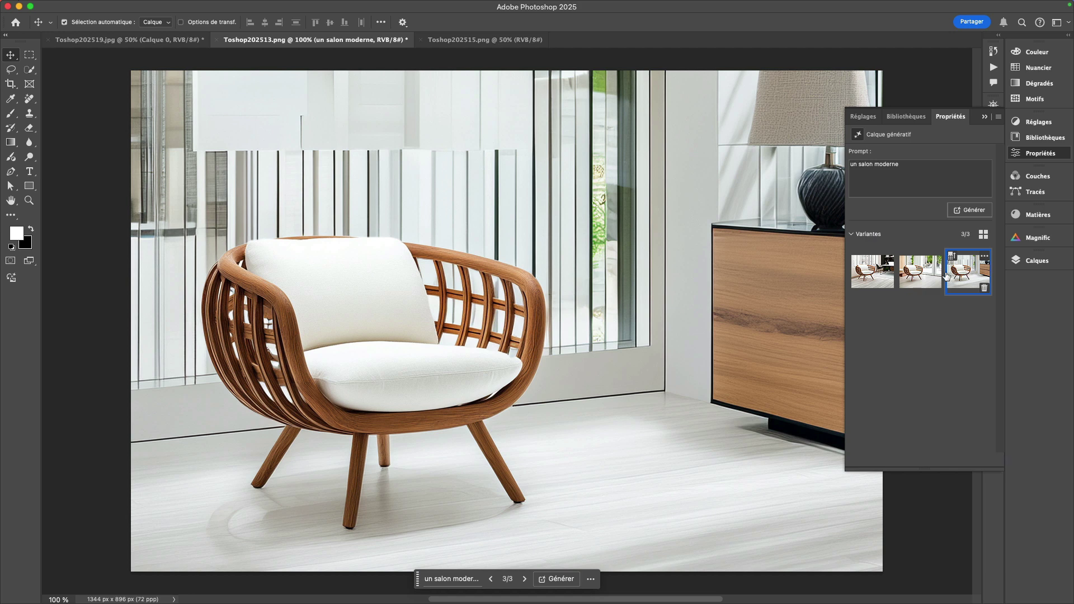
left_click(914, 280)
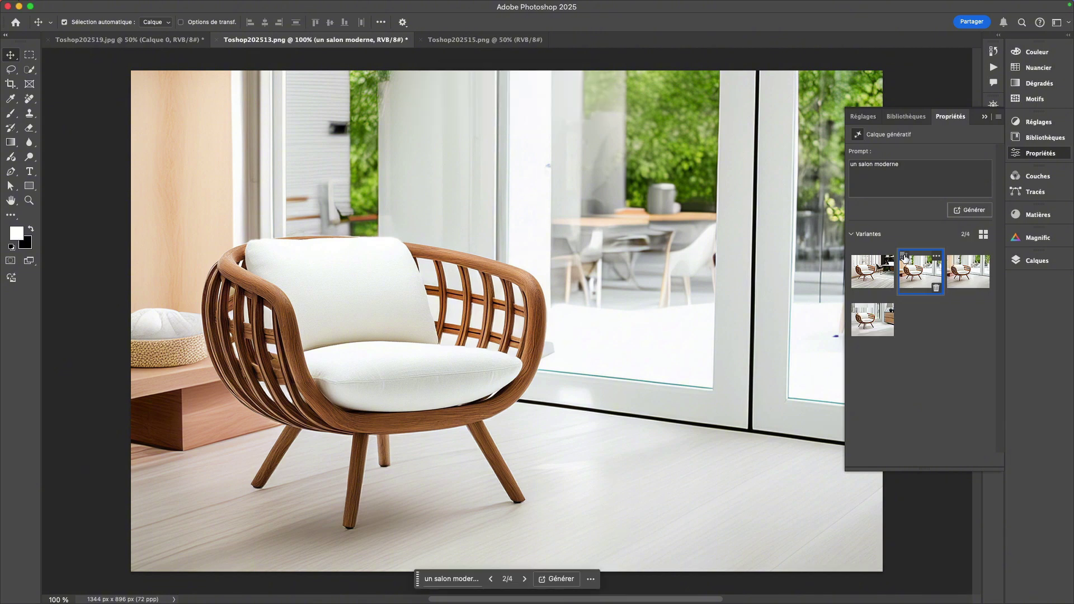
mouse_move(905, 257)
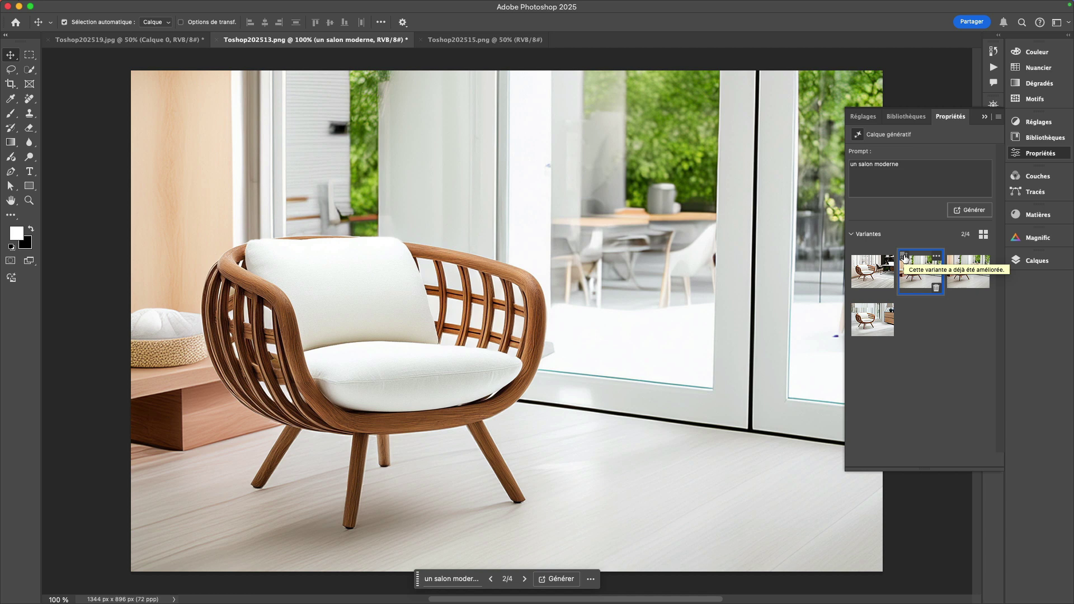
left_click(870, 312)
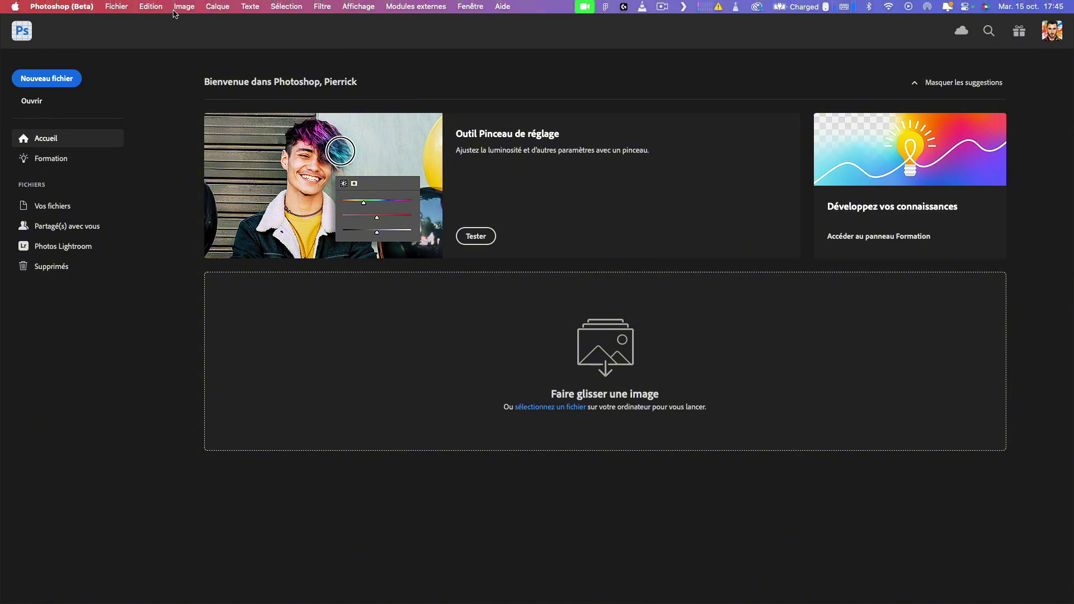
Open the Generative Workspace in Photoshop (Beta) and browse its gallery of generated glass-sphere images
left_click(159, 7)
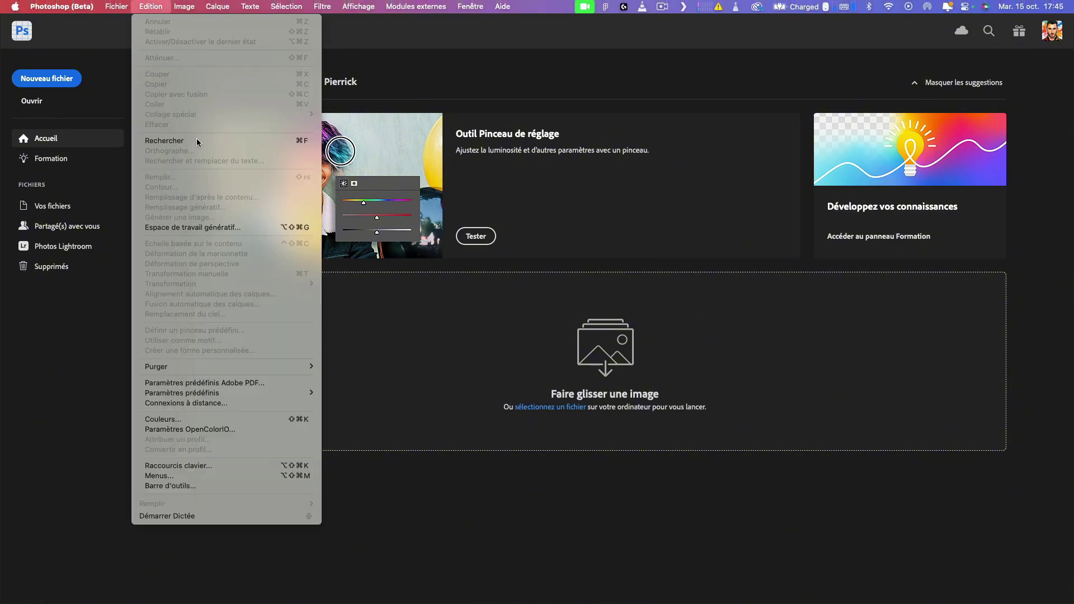
left_click(219, 230)
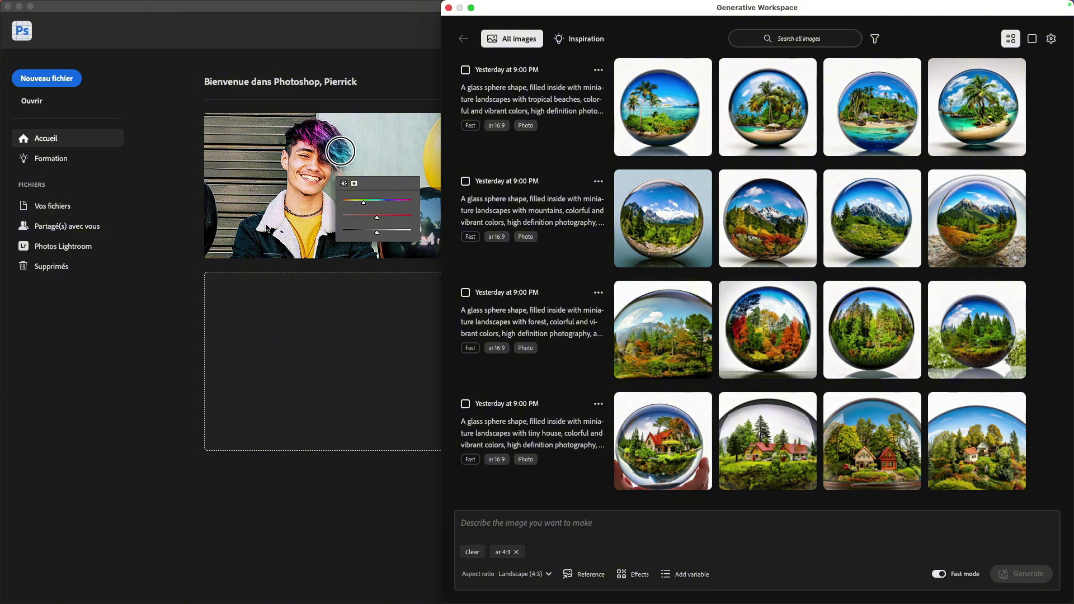
scroll(723, 217, "down", 5)
scroll(723, 217, "down", 10)
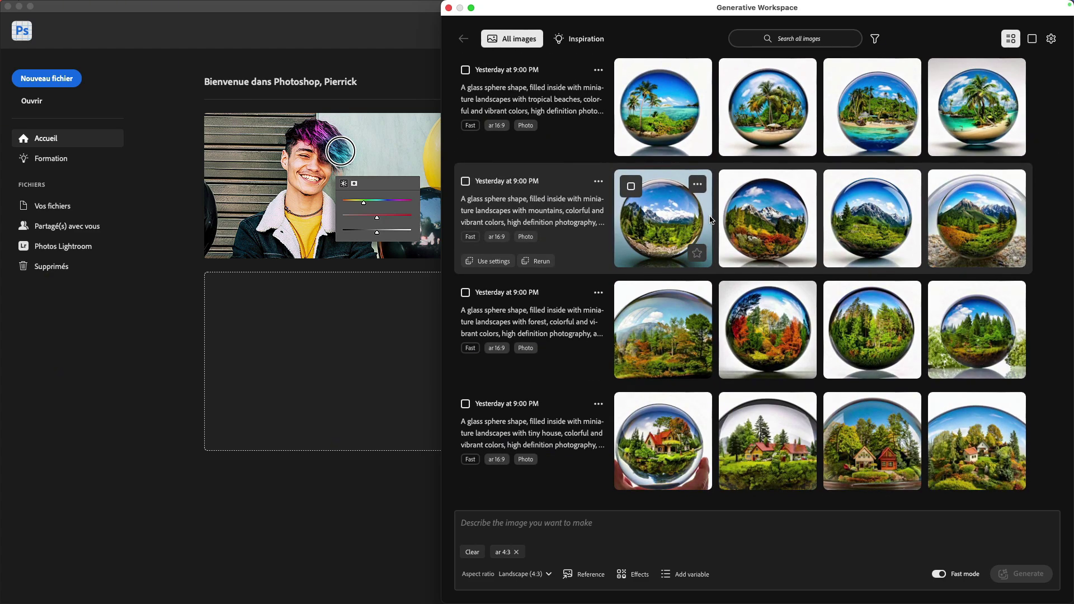
scroll(727, 230, "up", 15)
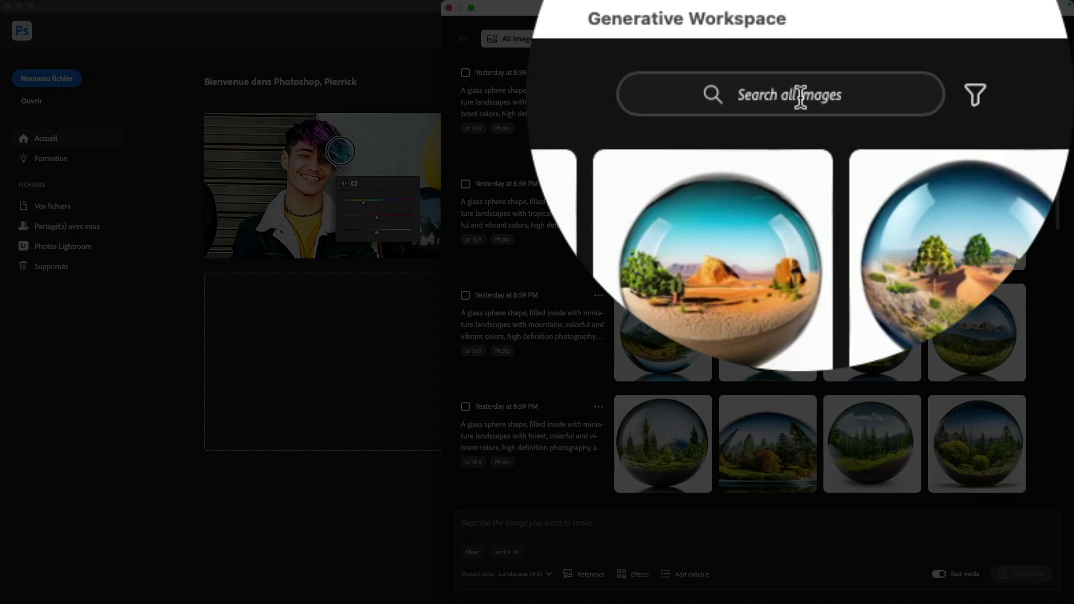
Inspect the Generative Workspace's image search and its filter options for favorites and type
left_click(801, 96)
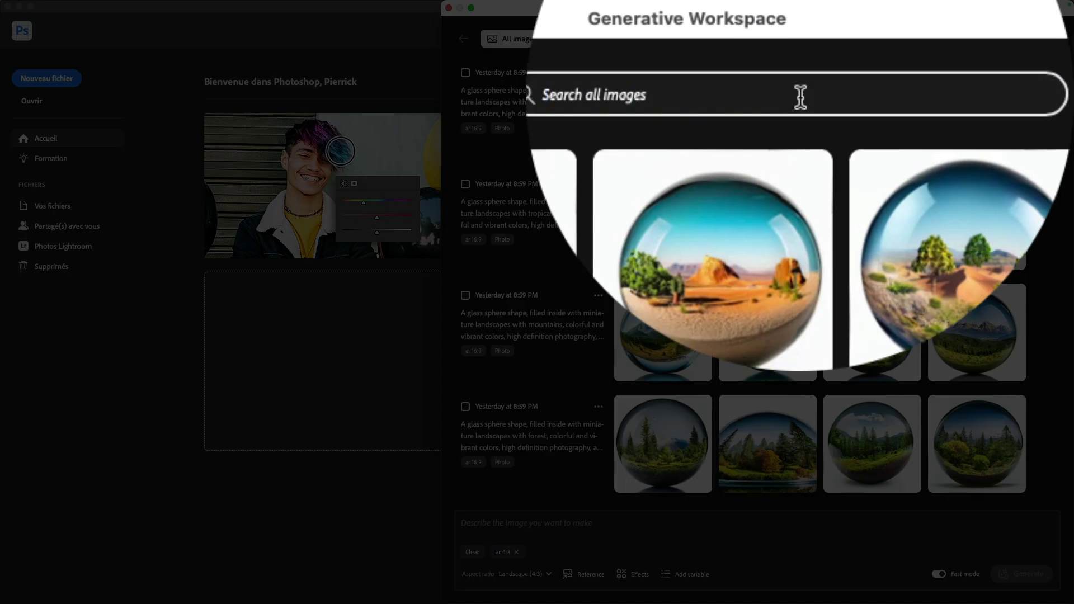
left_click(800, 96)
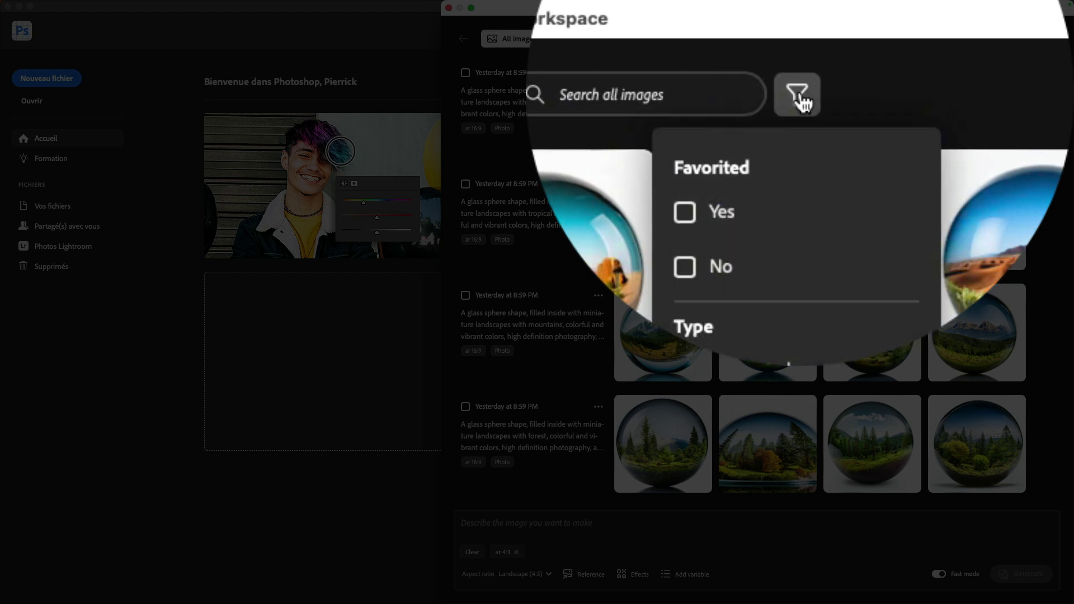
left_click(801, 98)
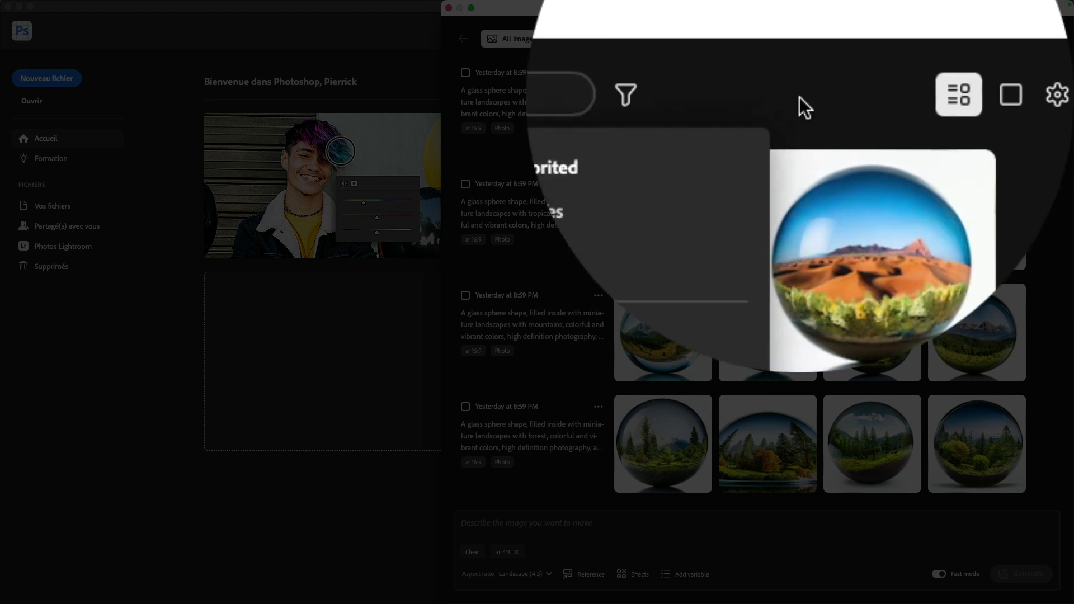
Set the Generative Workspace gallery layout to Full image
left_click(1019, 98)
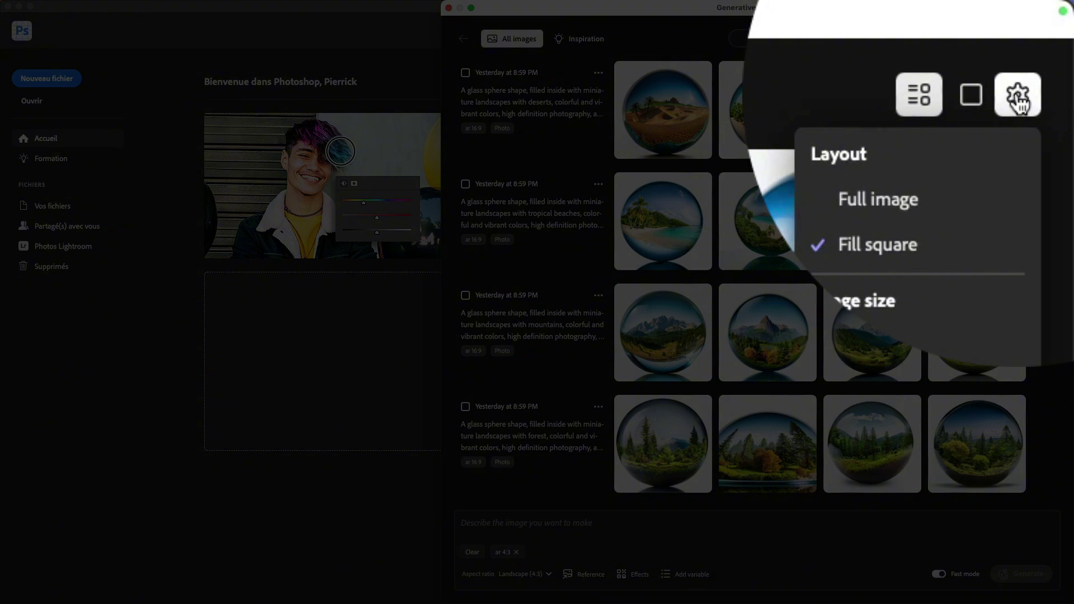
left_click(882, 196)
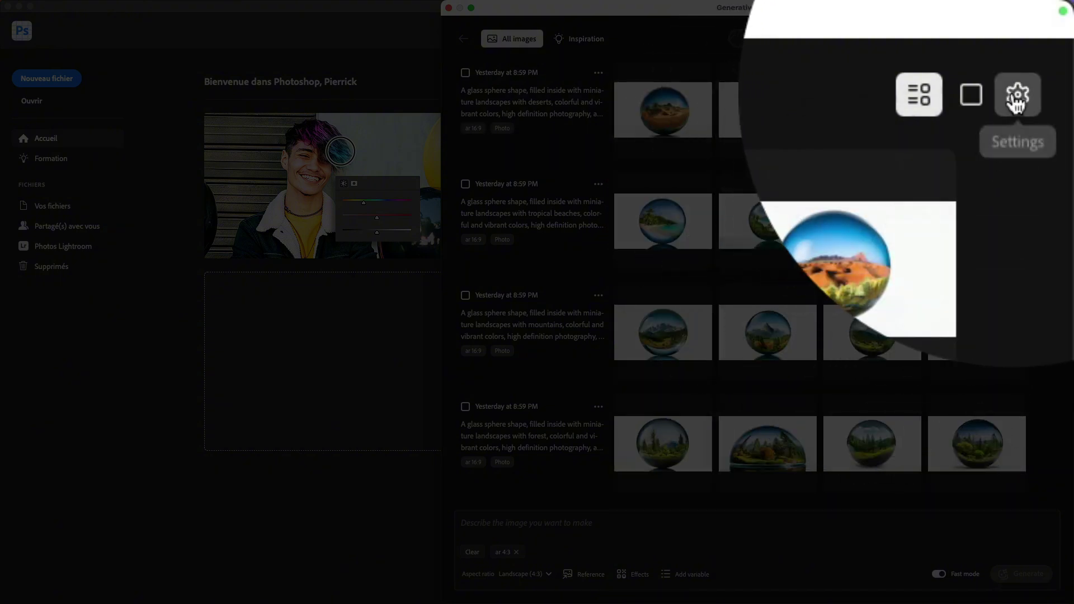
Check the Generative Workspace settings and browse the Inspiration gallery's example images and prompts before returning to all images
left_click(1018, 97)
left_click(918, 243)
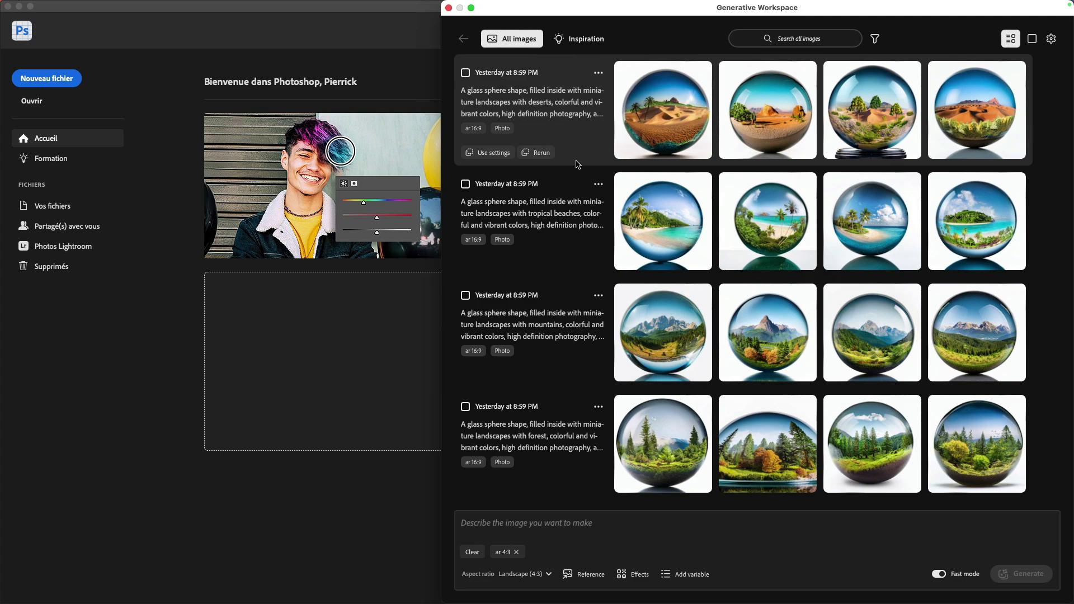
left_click(579, 38)
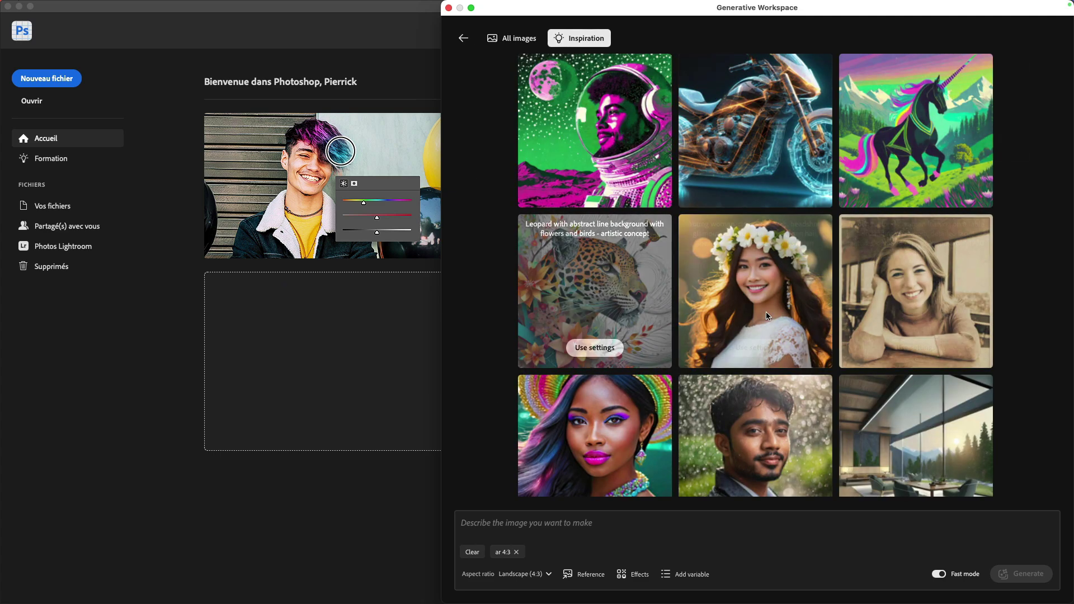
scroll(771, 313, "down", 10)
scroll(773, 315, "down", 15)
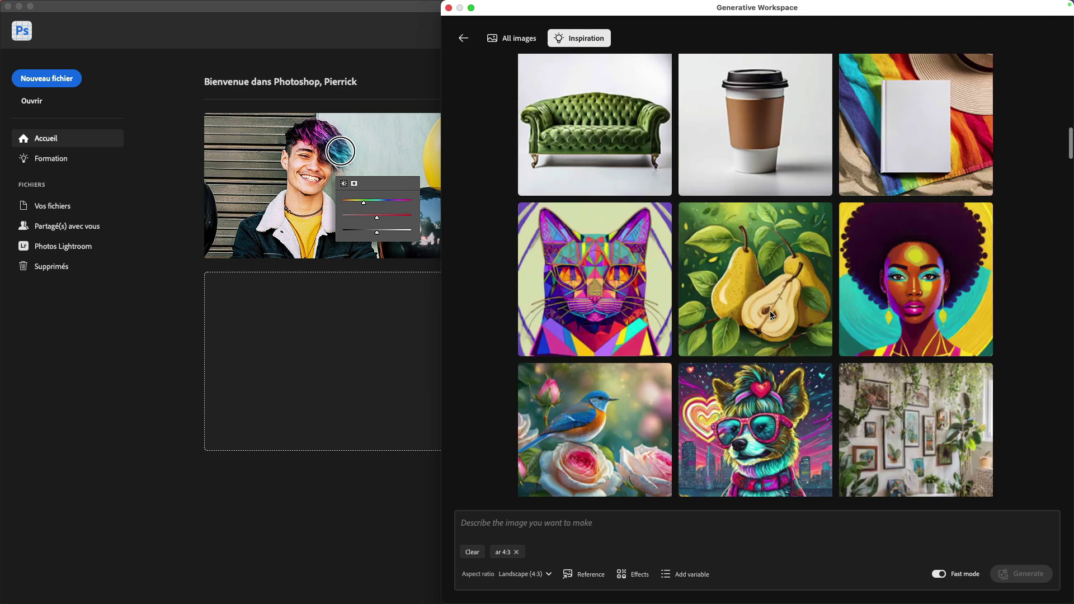
scroll(772, 314, "down", 18)
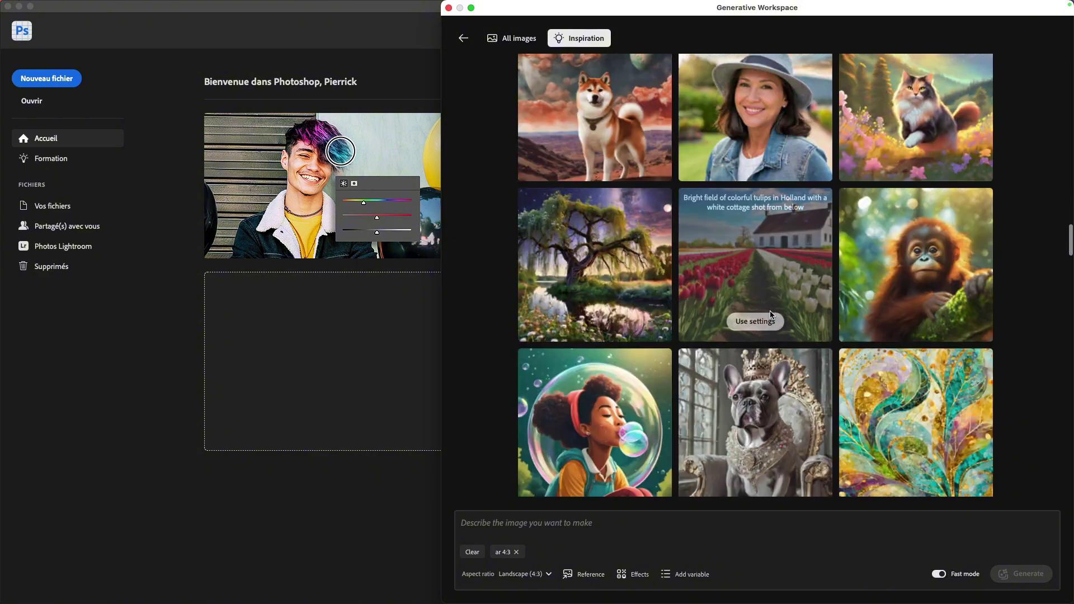
scroll(773, 315, "down", 15)
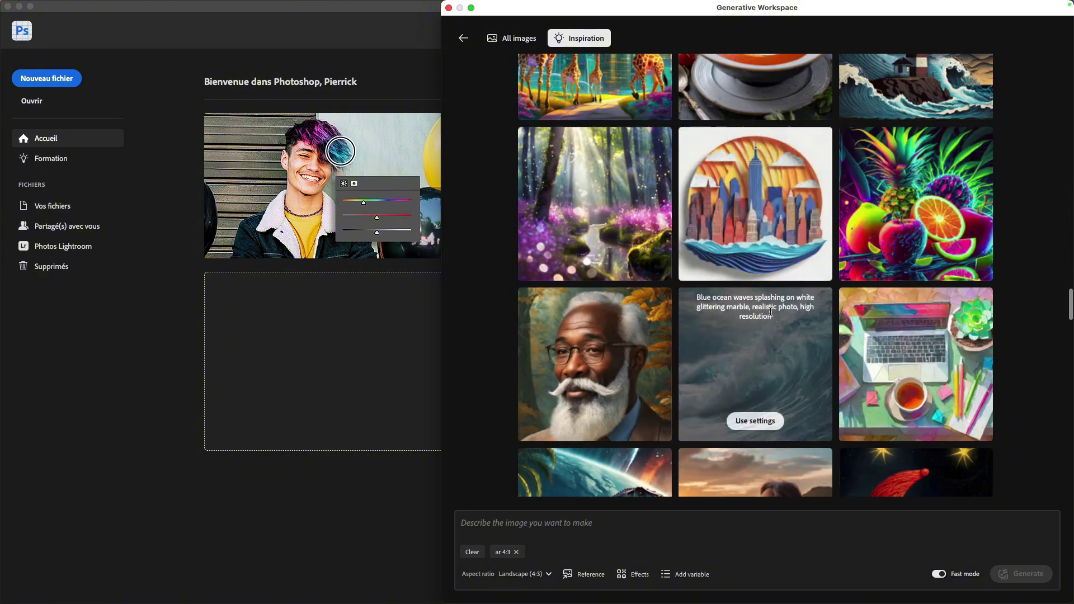
scroll(773, 315, "down", 12)
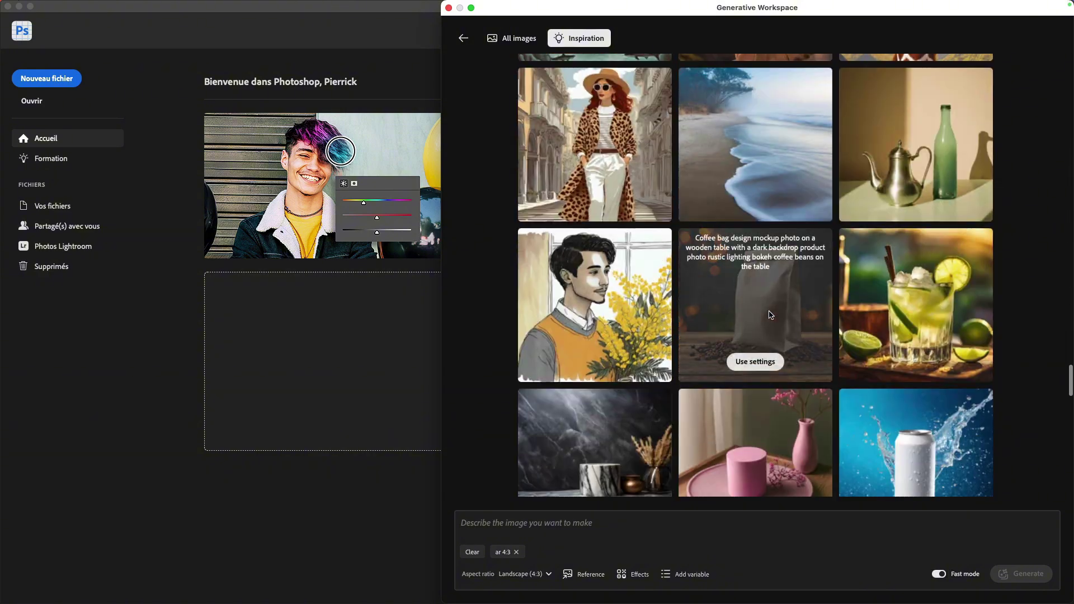
scroll(769, 311, "up", 15)
scroll(768, 310, "up", 10)
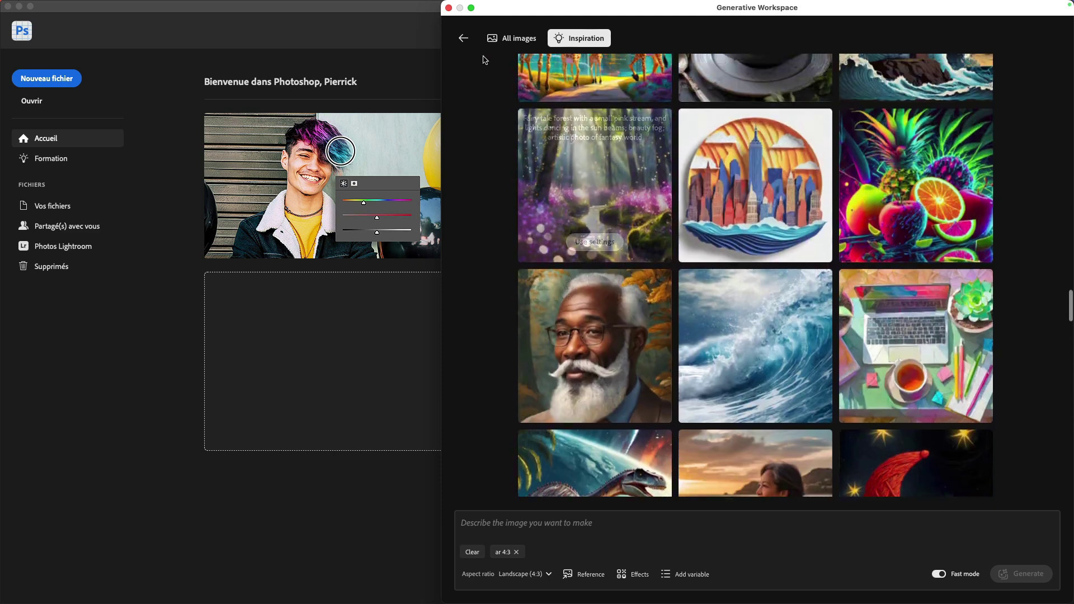
left_click(463, 39)
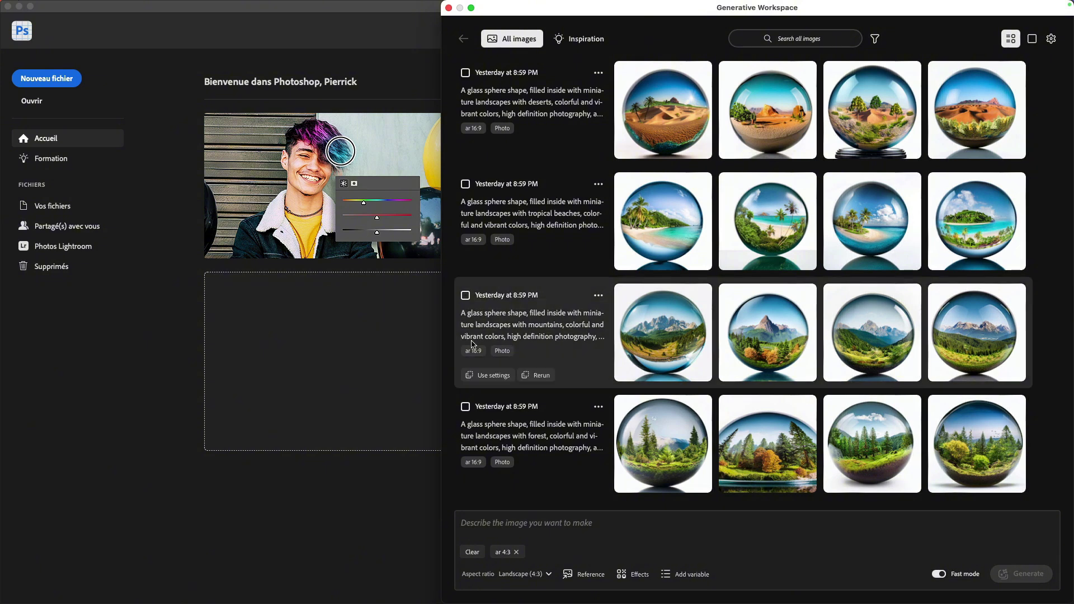
Review the aspect ratio choices and browse the gallery of composition reference images
left_click(533, 581)
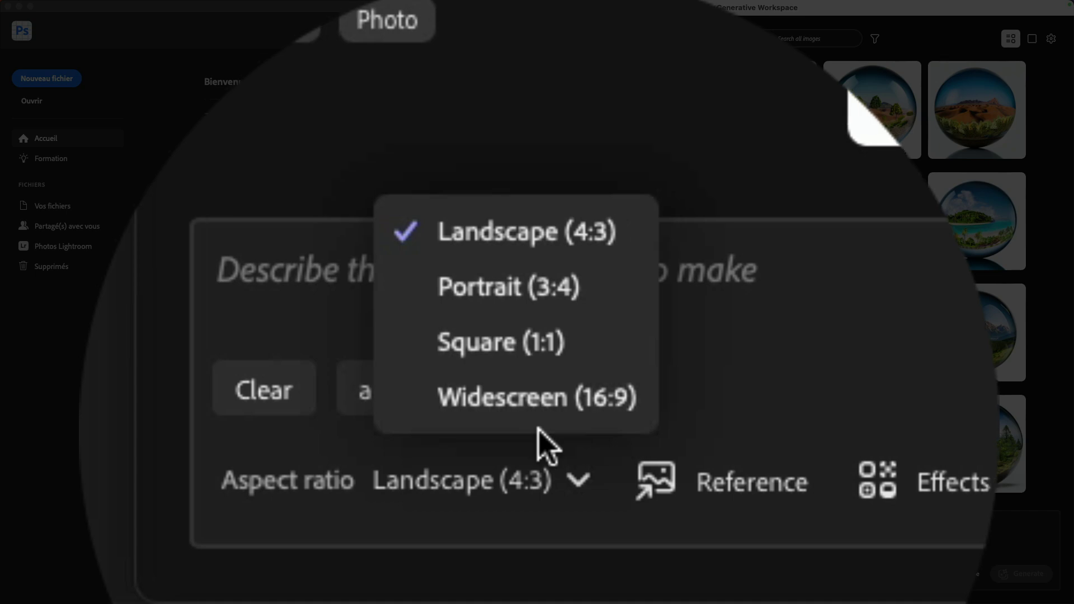
left_click(733, 483)
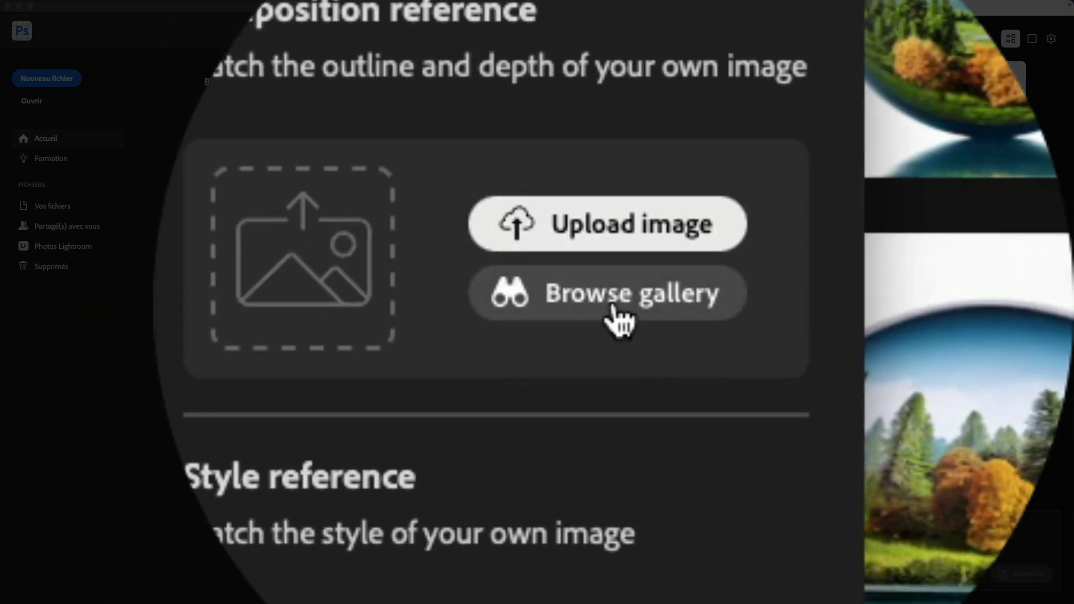
left_click(862, 393)
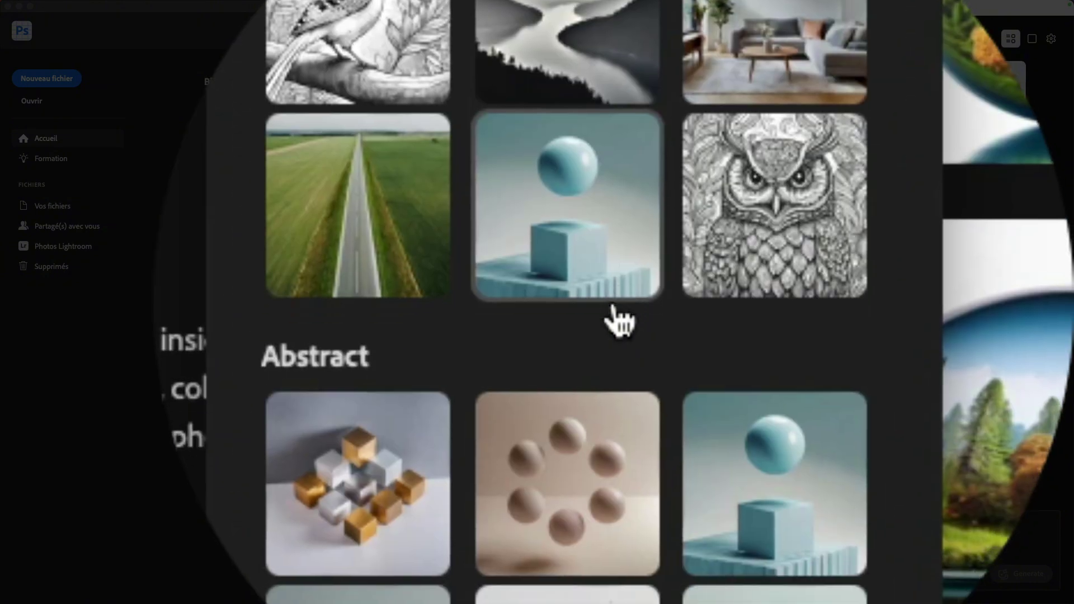
scroll(615, 308, "up", 10)
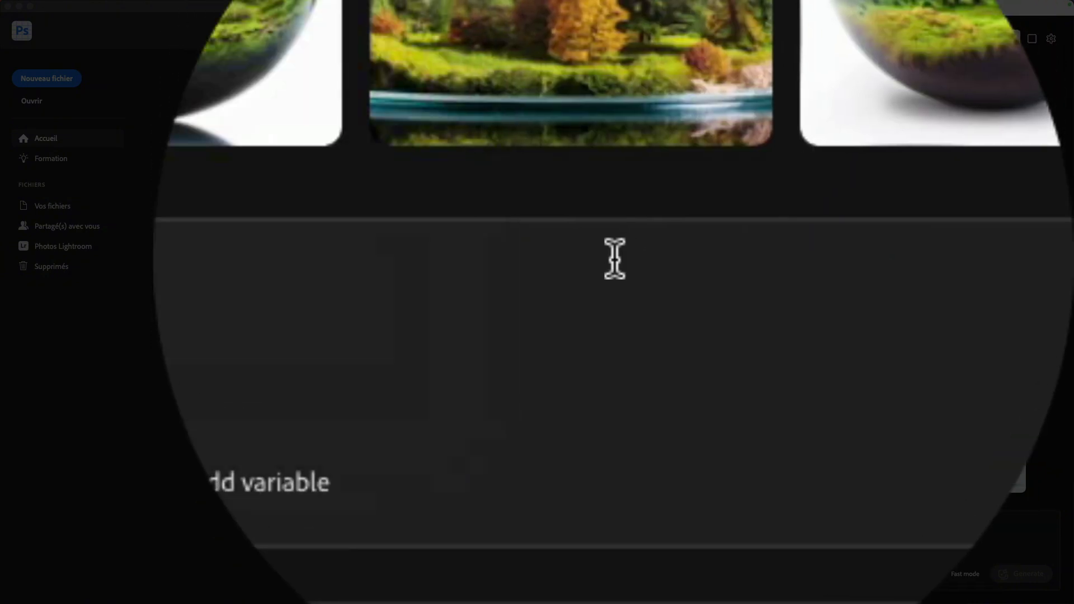
left_click(347, 486)
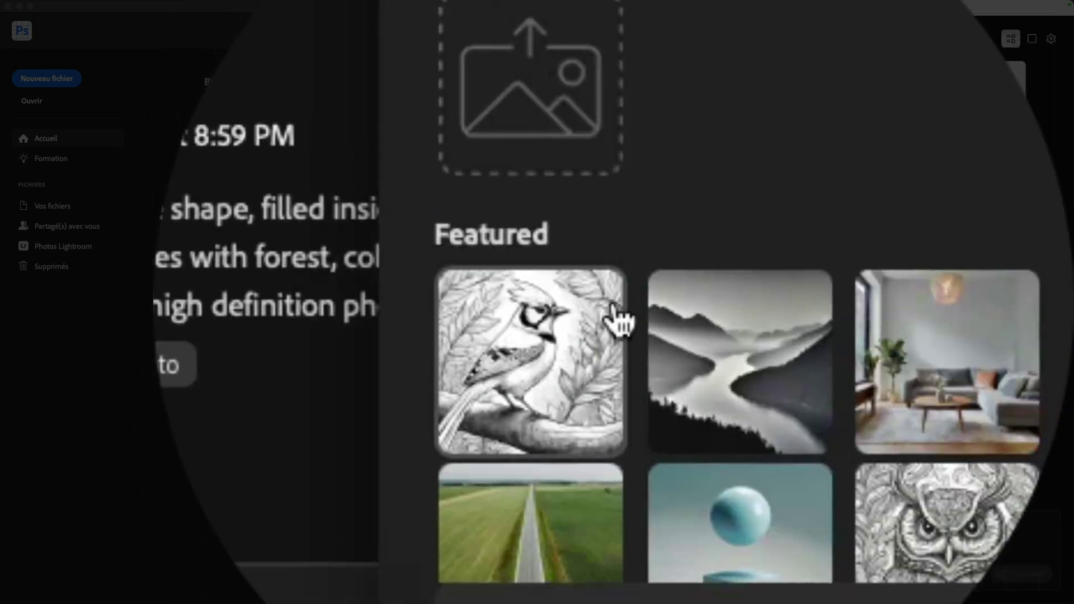
scroll(645, 447, "down", 5)
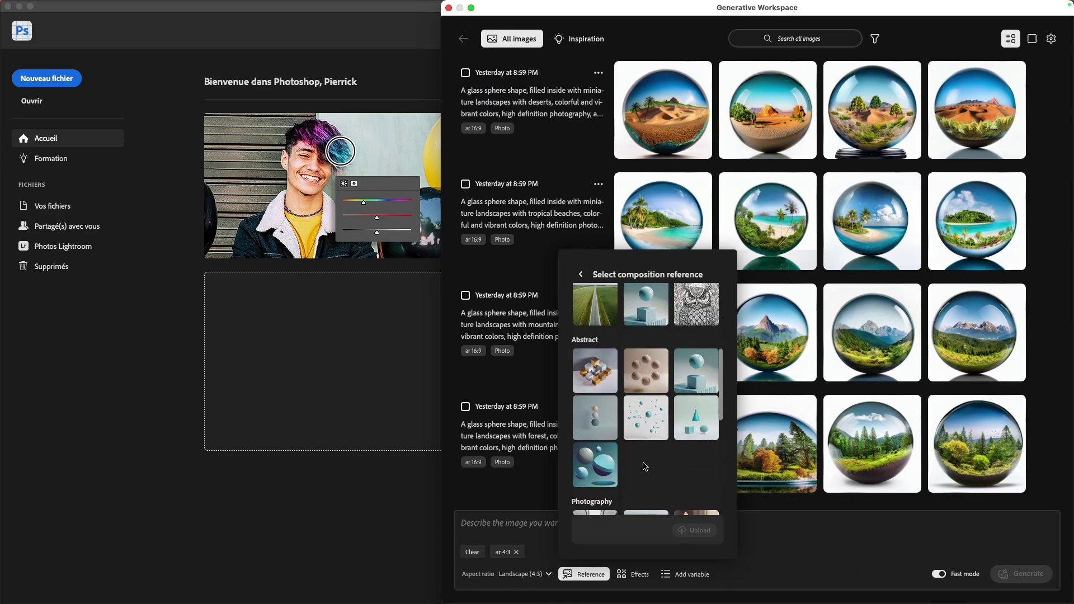
scroll(645, 465, "up", 2)
scroll(646, 466, "up", 5)
left_click(581, 274)
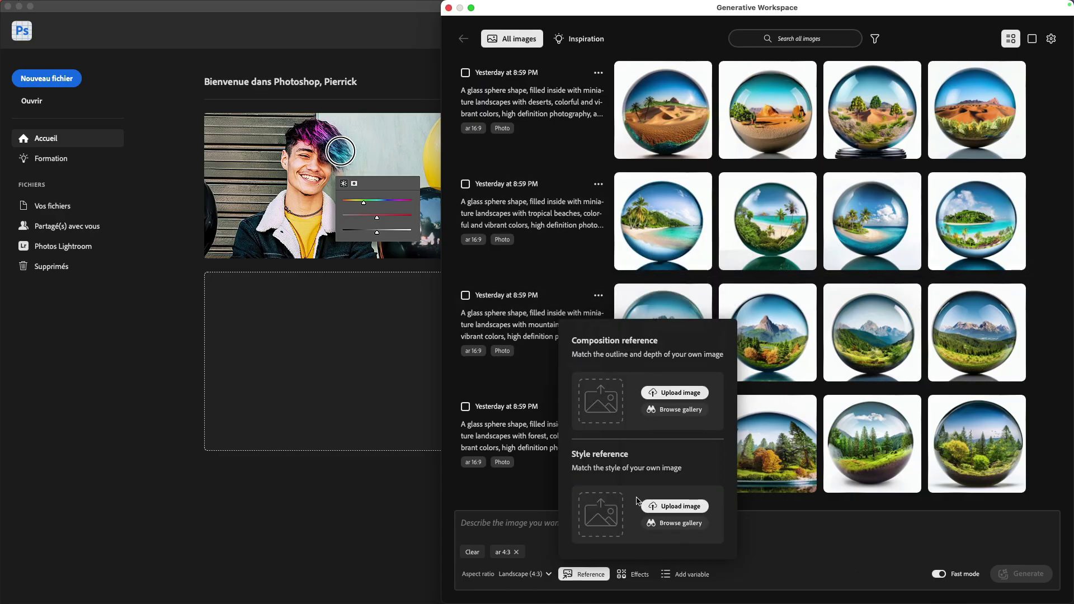
Browse the style reference gallery, covering the Featured, Popular and Acrylic and oil categories
left_click(675, 524)
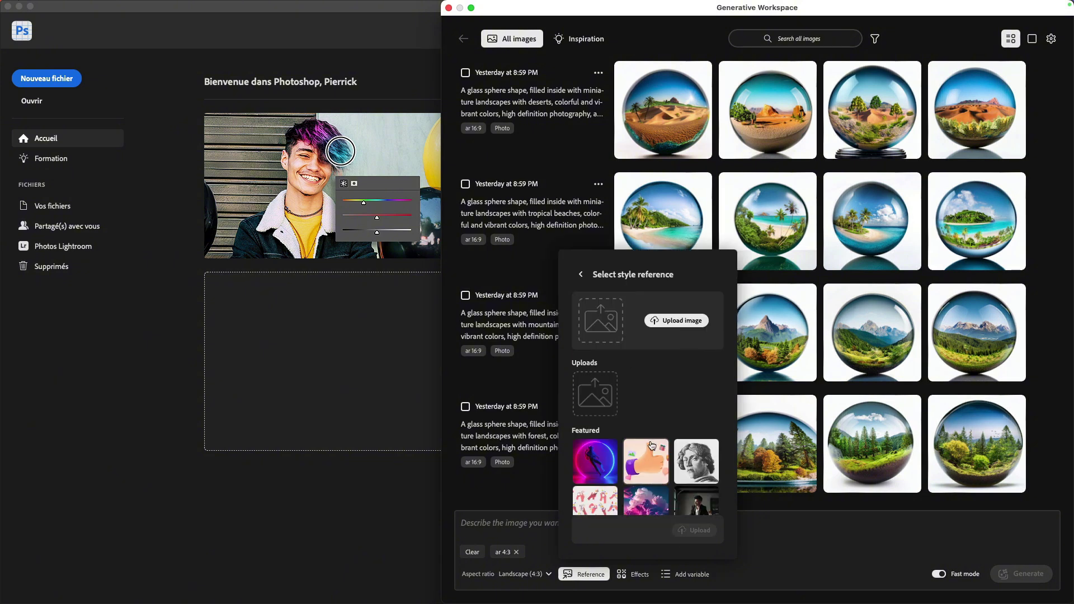
scroll(645, 419, "down", 3)
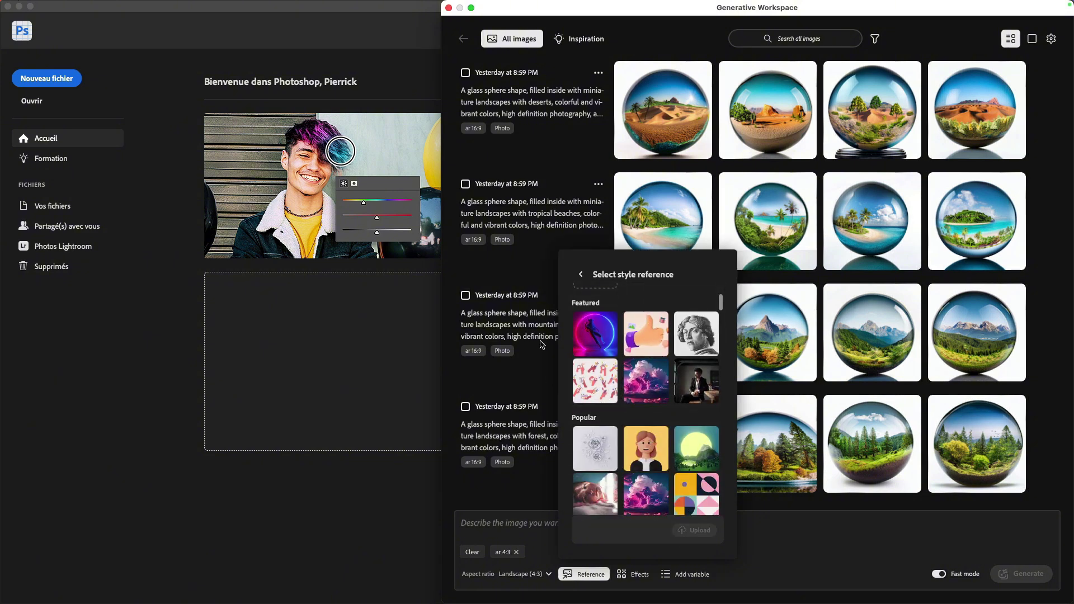
scroll(665, 435, "down", 5)
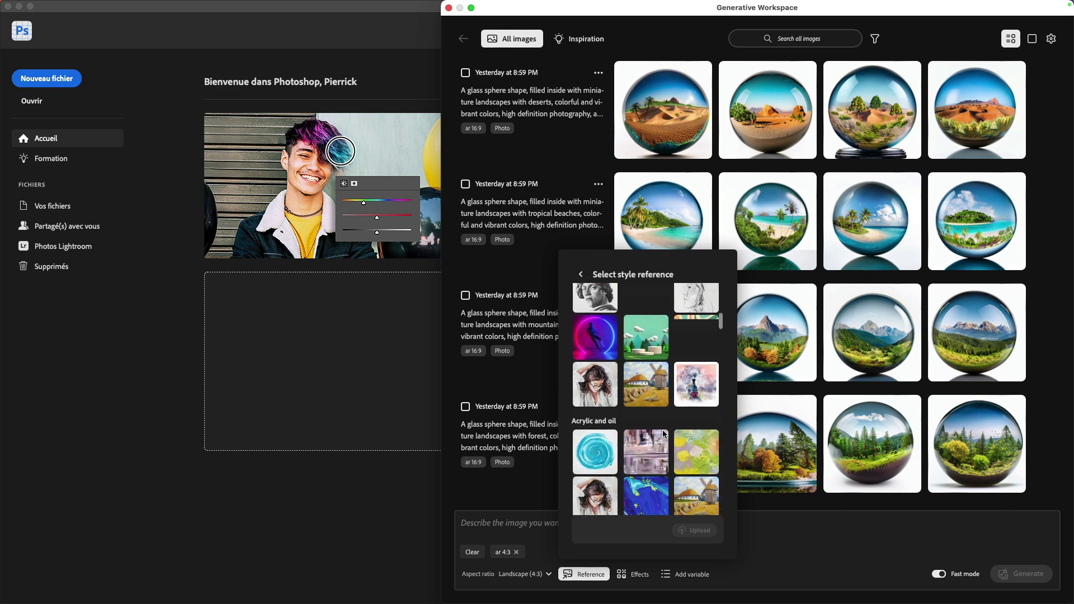
scroll(665, 435, "up", 4)
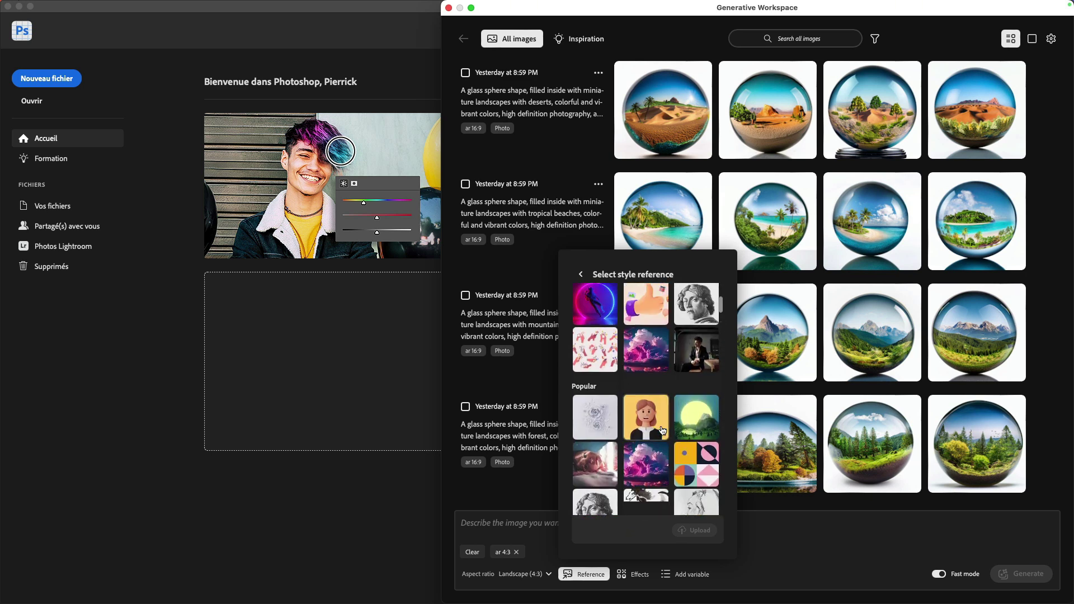
scroll(664, 431, "up", 4)
left_click(581, 274)
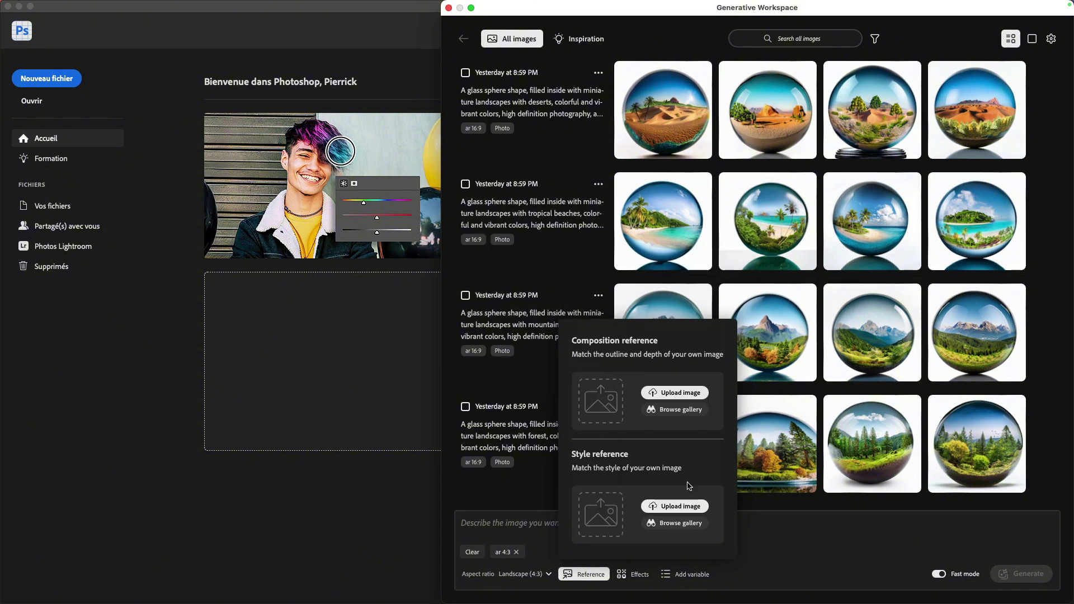
left_click(766, 517)
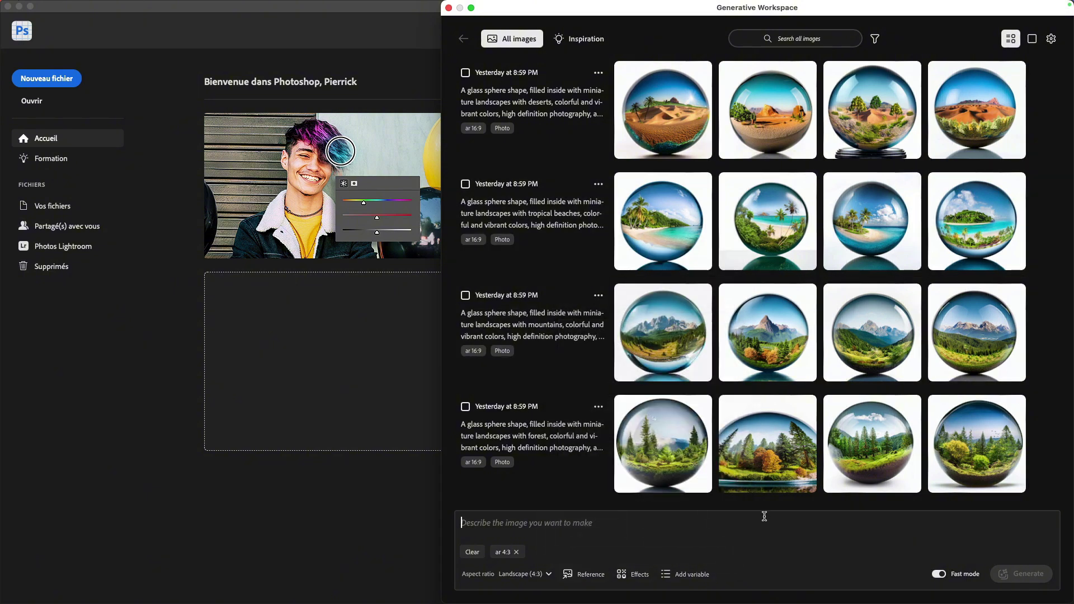
Inspect the available effects across the Movements, Themes, Techniques, Effects, Materials and Concepts categories
left_click(631, 575)
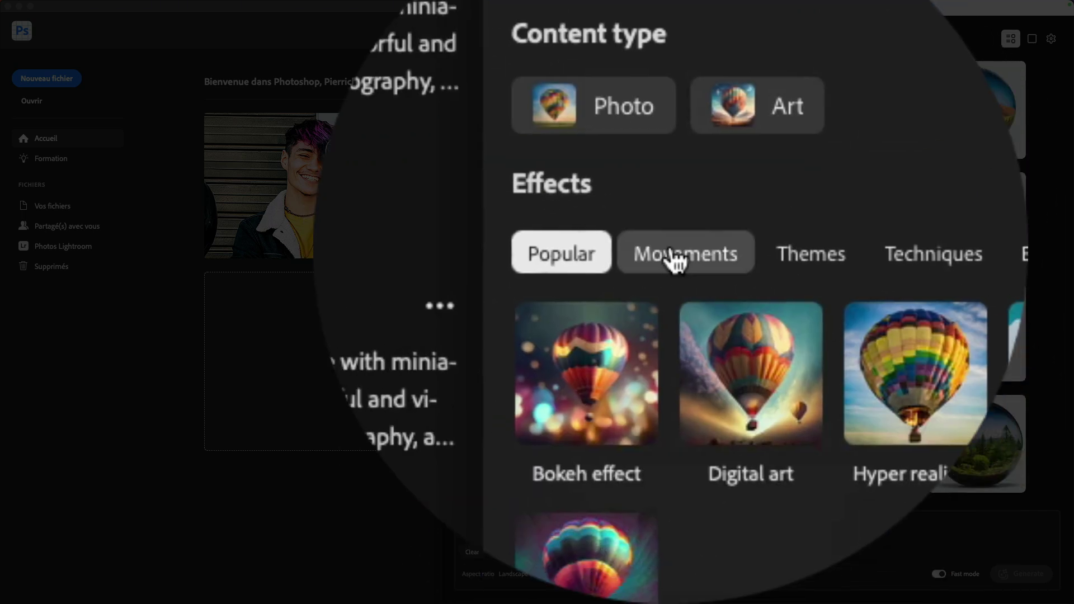
left_click(672, 260)
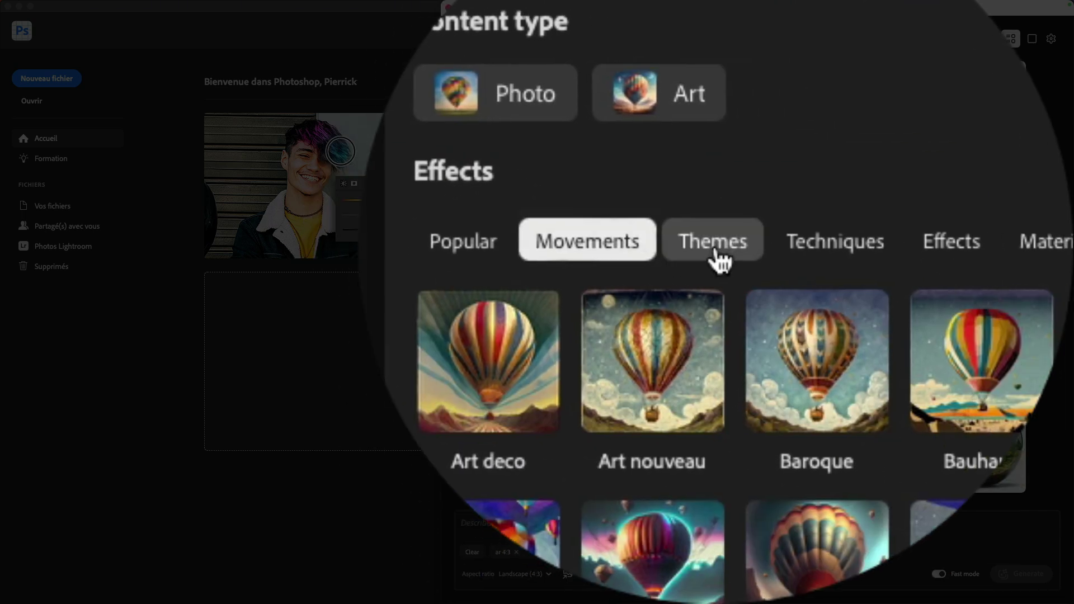
left_click(716, 257)
left_click(722, 258)
left_click(722, 258)
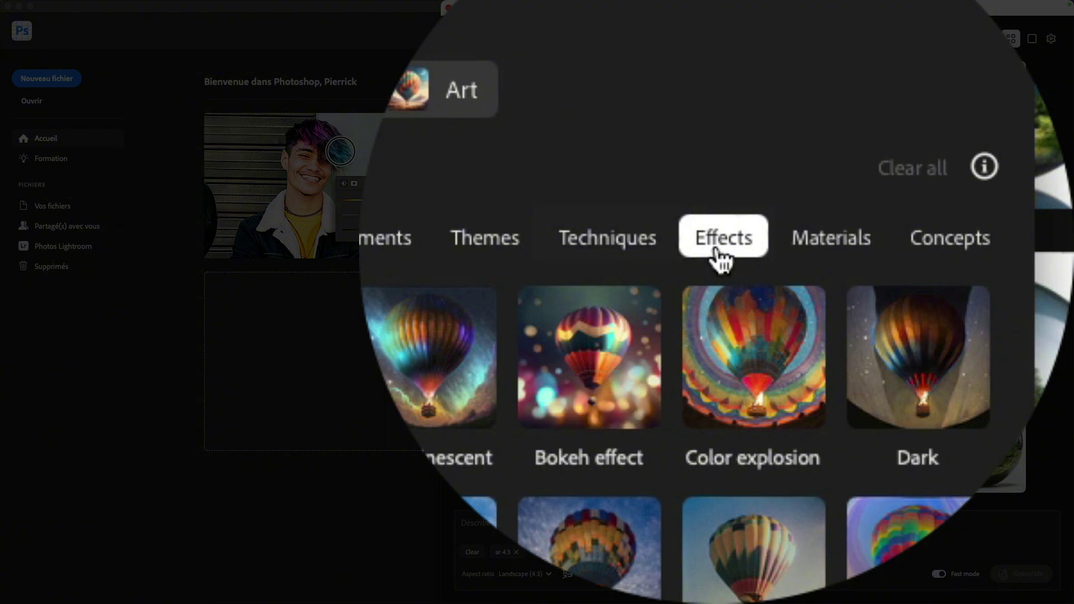
left_click(719, 258)
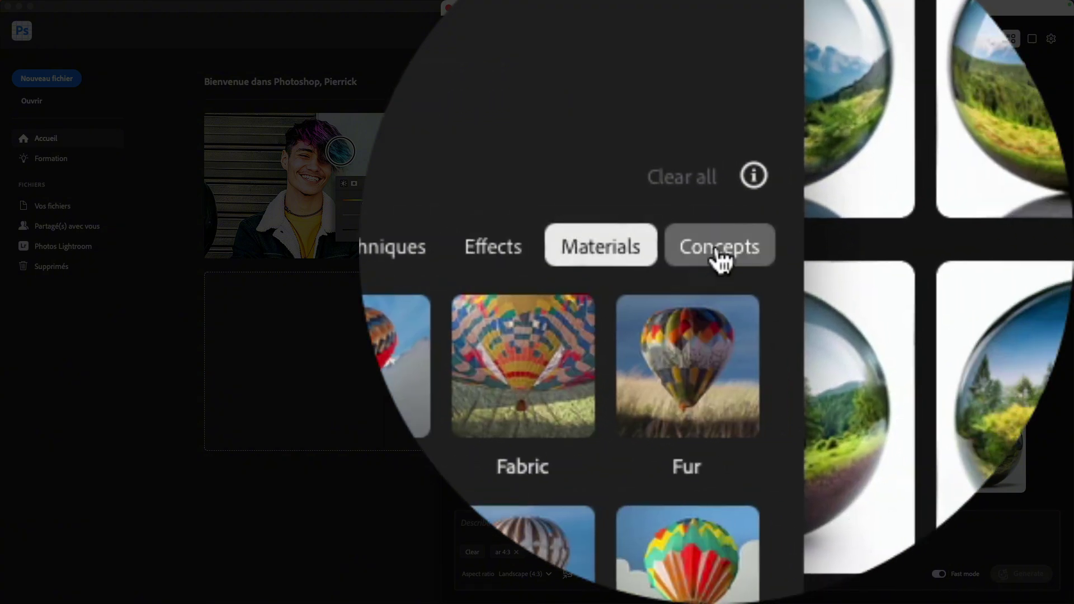
left_click(722, 258)
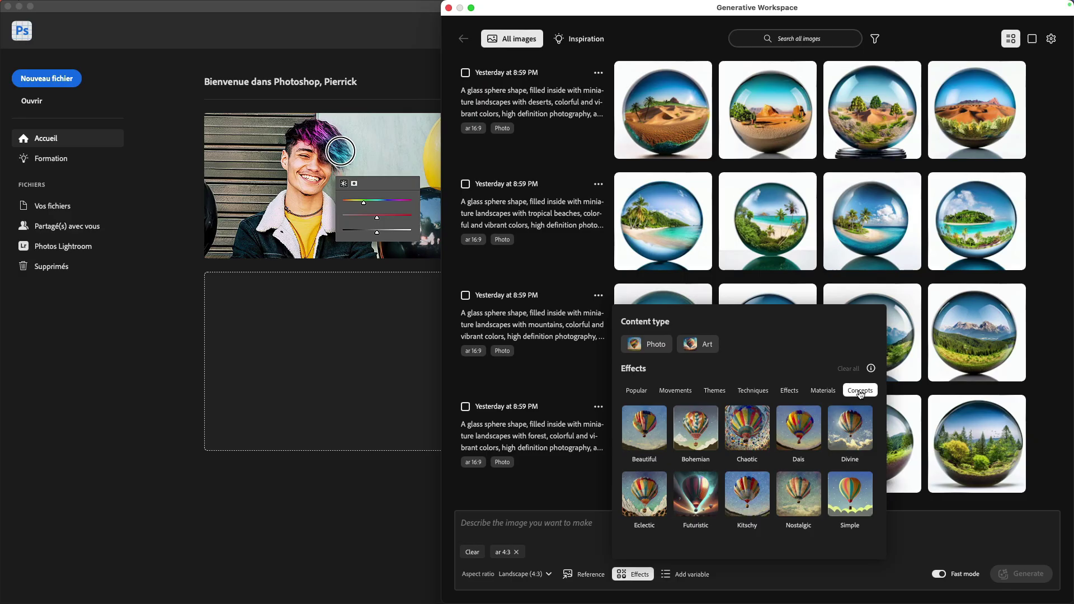
Enter a prompt for a futuristic, sleek coffee cup on a mirrored surface in a high-tech cavern, with diamond lights, vibrant colors, intense reflection, dreamy atmosphere, cinematic, realistic
left_click(912, 529)
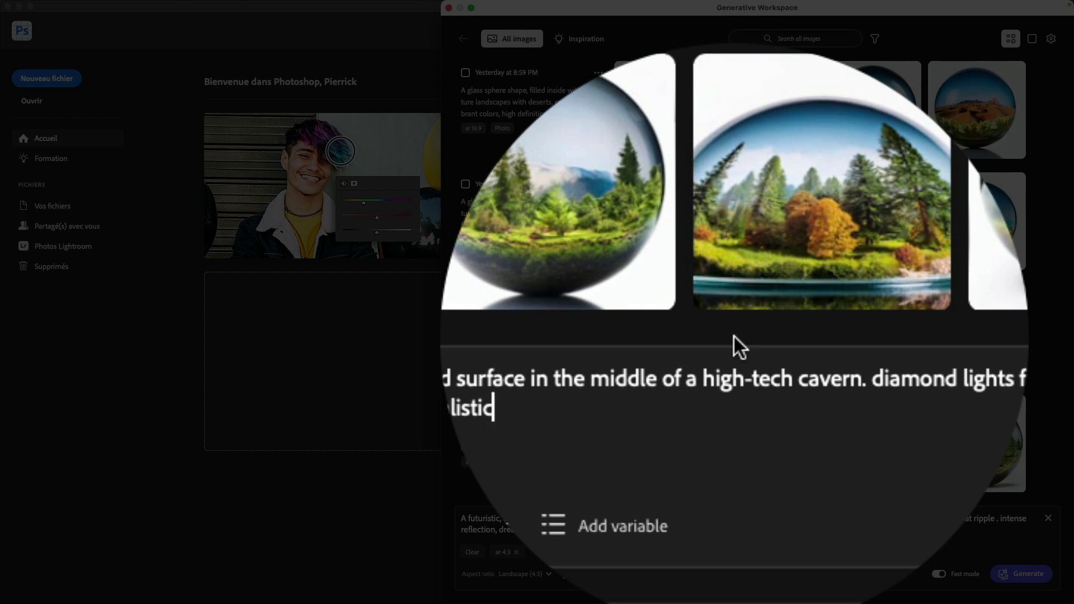
left_click(699, 537)
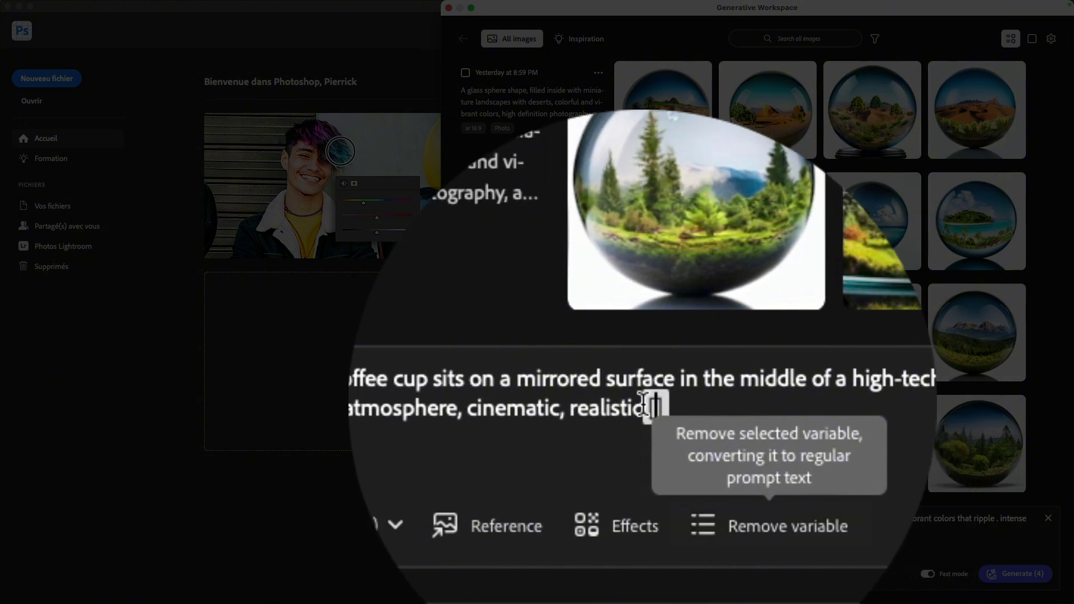
left_click(654, 407)
left_click(652, 408)
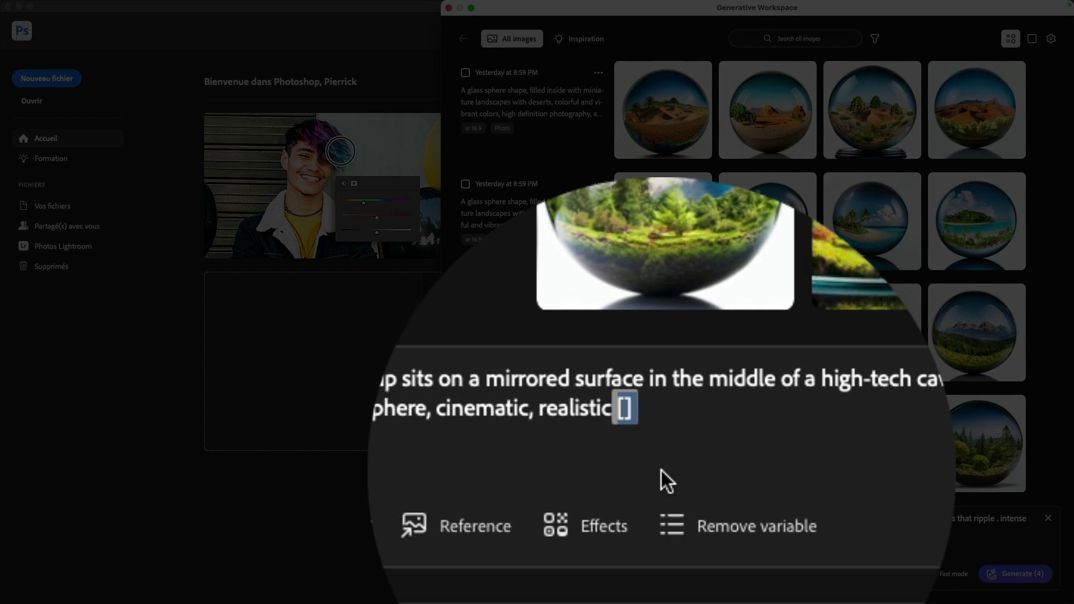
key("BackSpace")
Turn "coffee cup" in the prompt into a bracketed variable placed after "A futuristic, sleek"
left_click(526, 377)
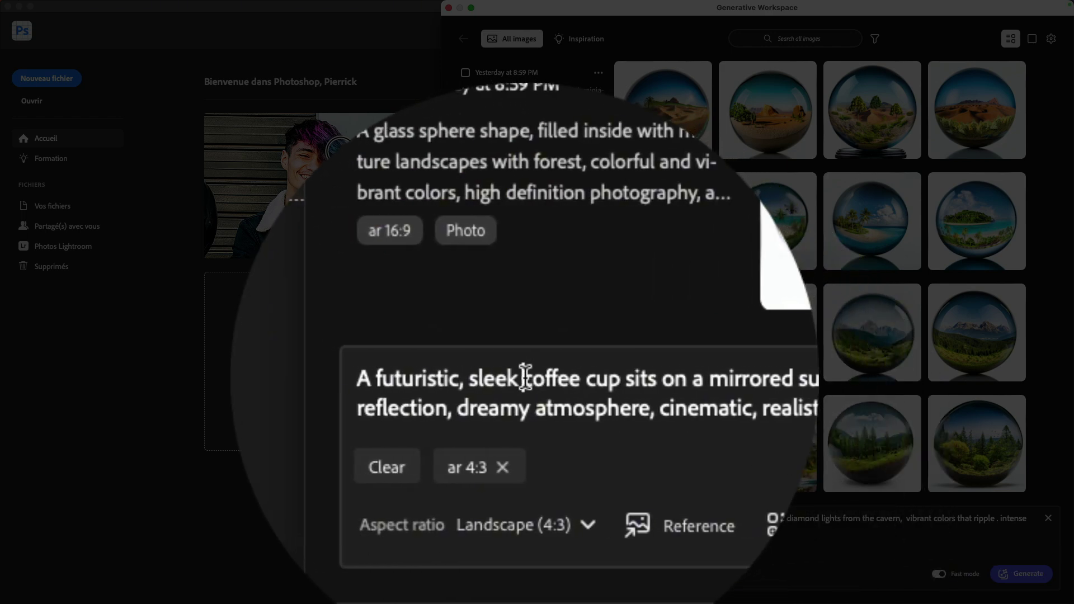
type("[]")
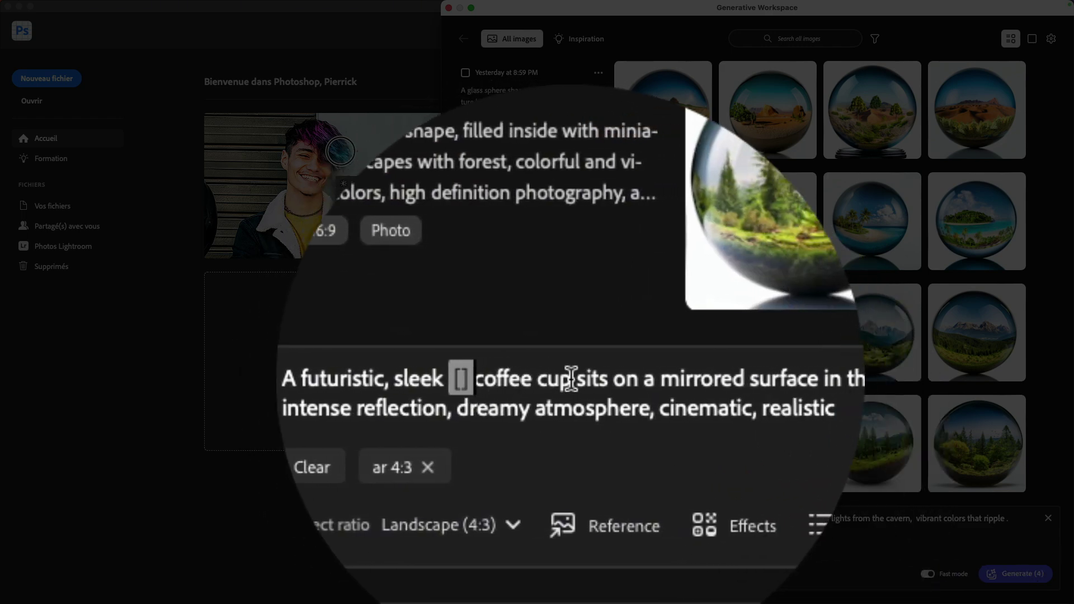
left_click_drag(571, 384, 535, 383)
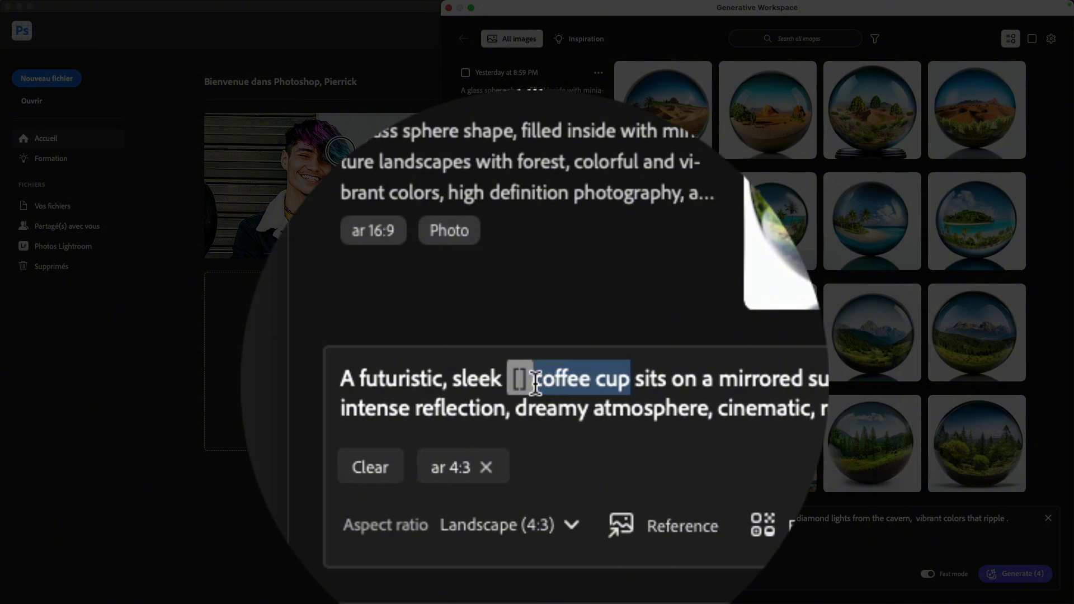
key("ctrl+x")
left_click(520, 381)
key("ctrl+v")
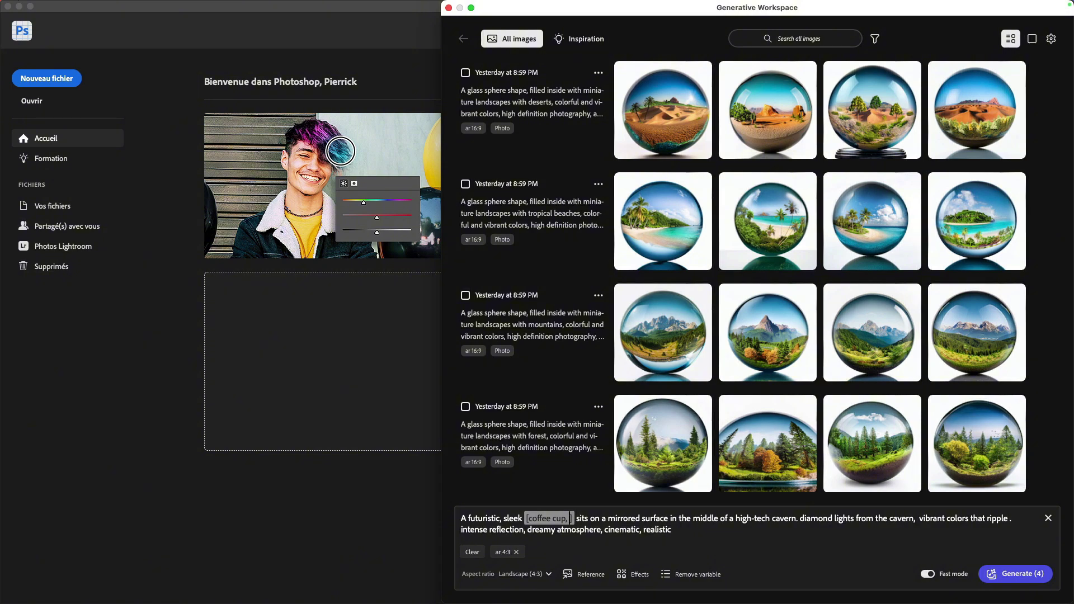
Add "modern car" and "dragon" as further values of the prompt variable and generate the image variations
type("odern")
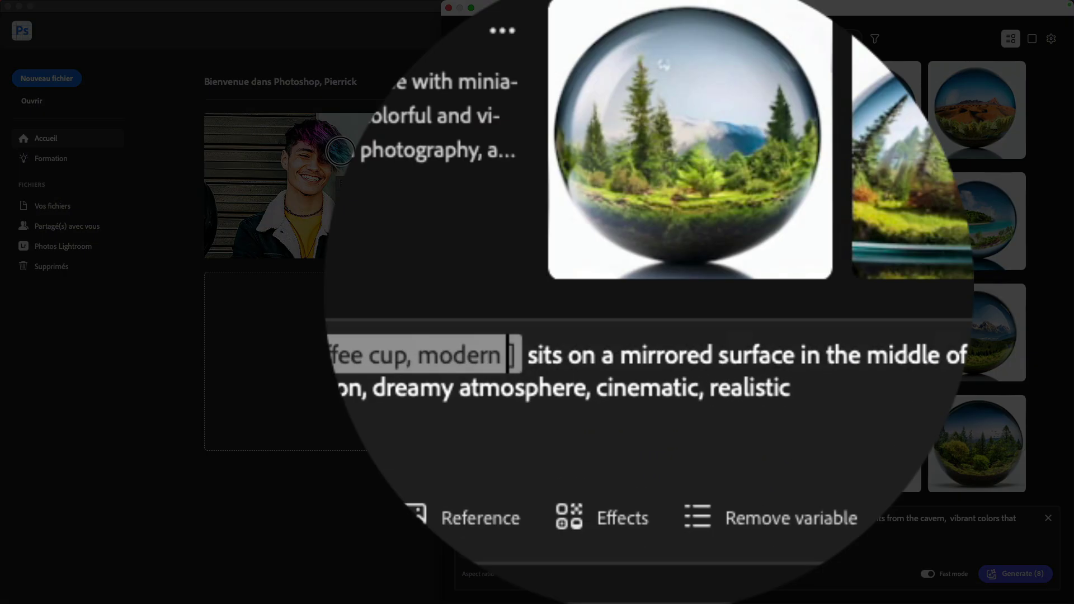
type(" car,")
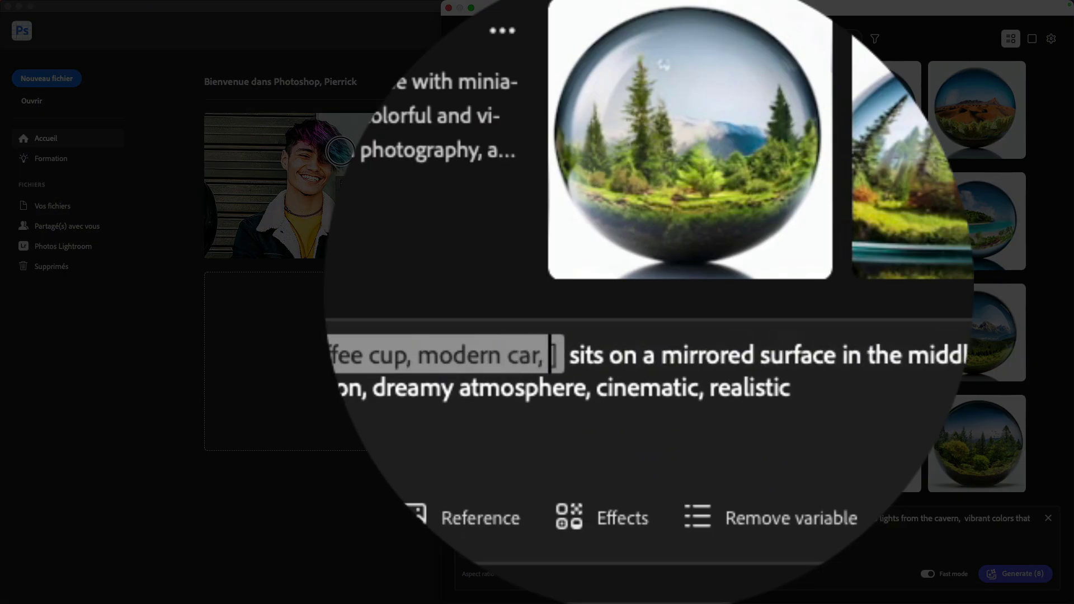
type(" dragon")
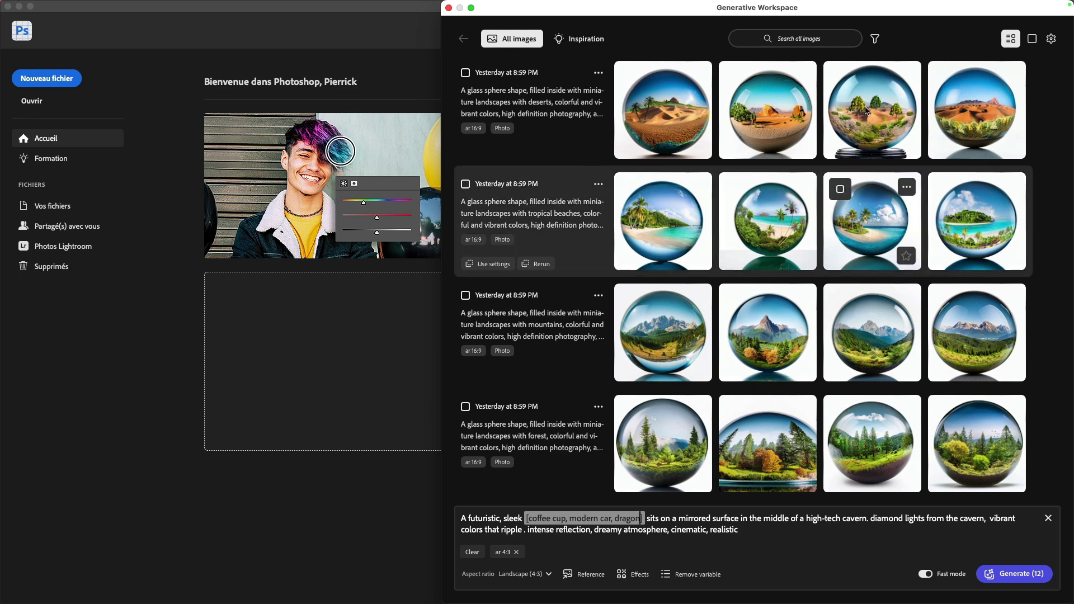
mouse_move(858, 88)
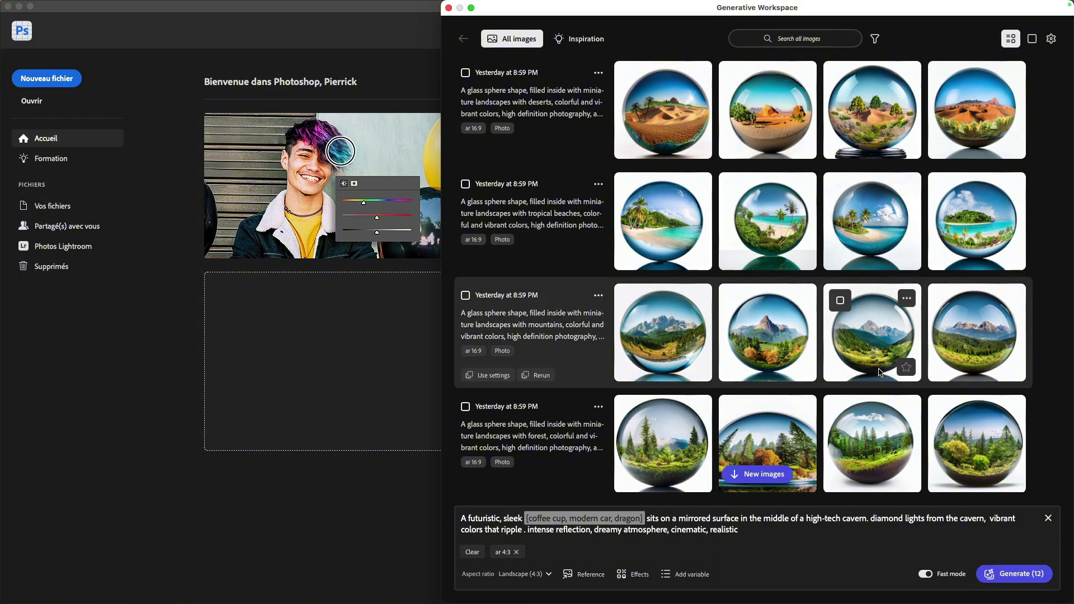
Examine the newly generated coffee cup and modern car images one by one in the enlarged view
scroll(879, 378, "down", 10)
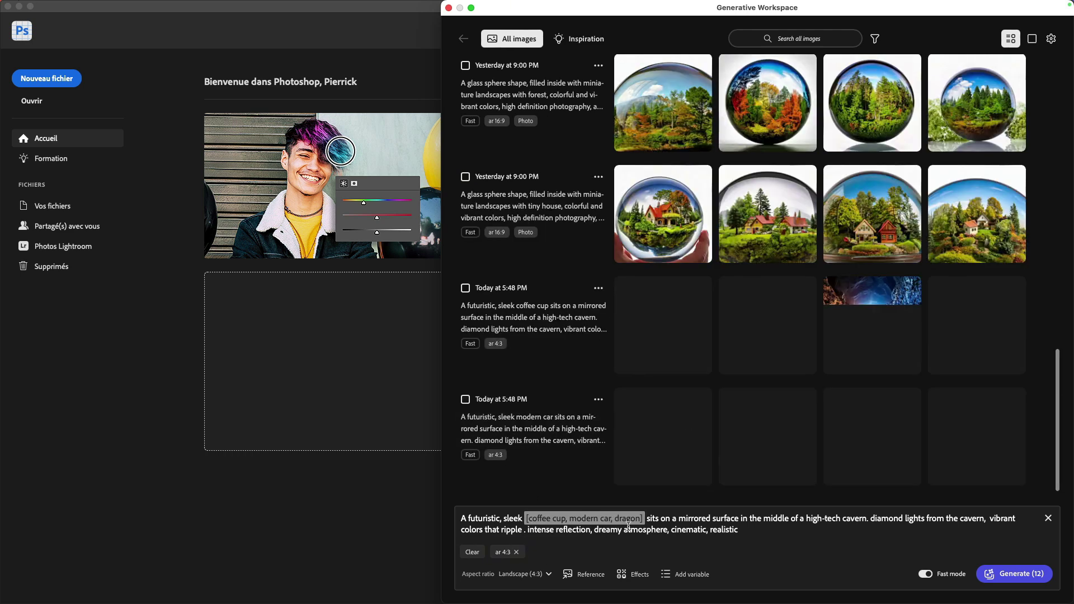
scroll(734, 409, "down", 2)
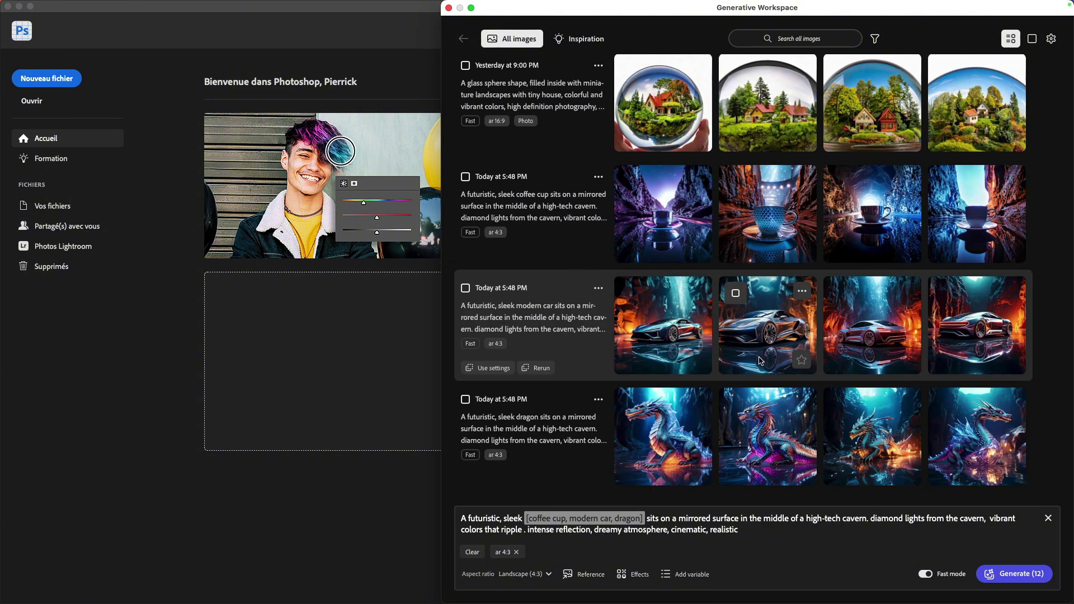
left_click(671, 221)
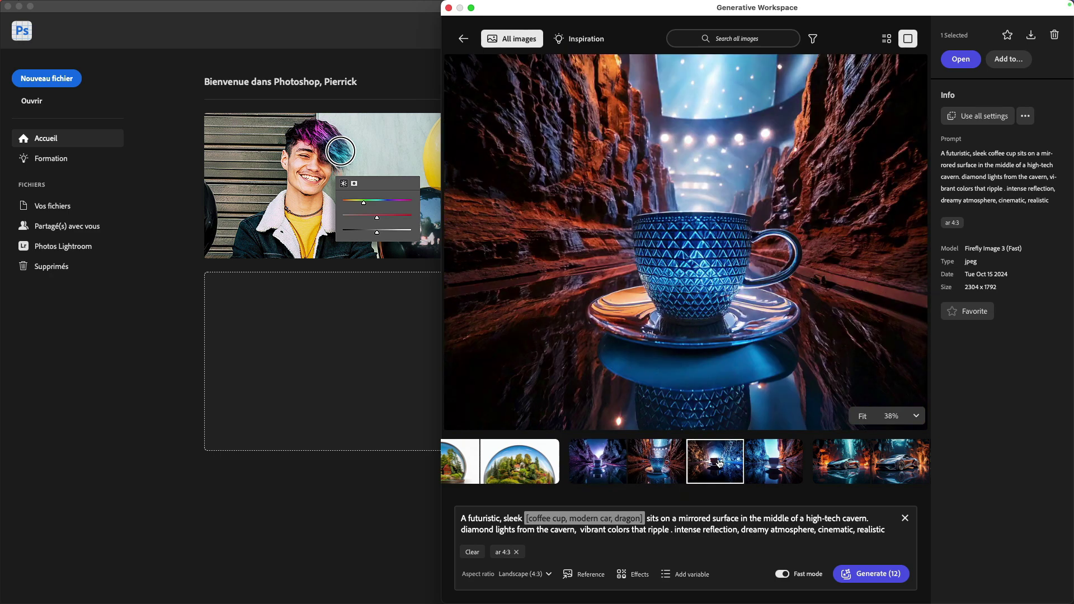
left_click(778, 462)
left_click(845, 462)
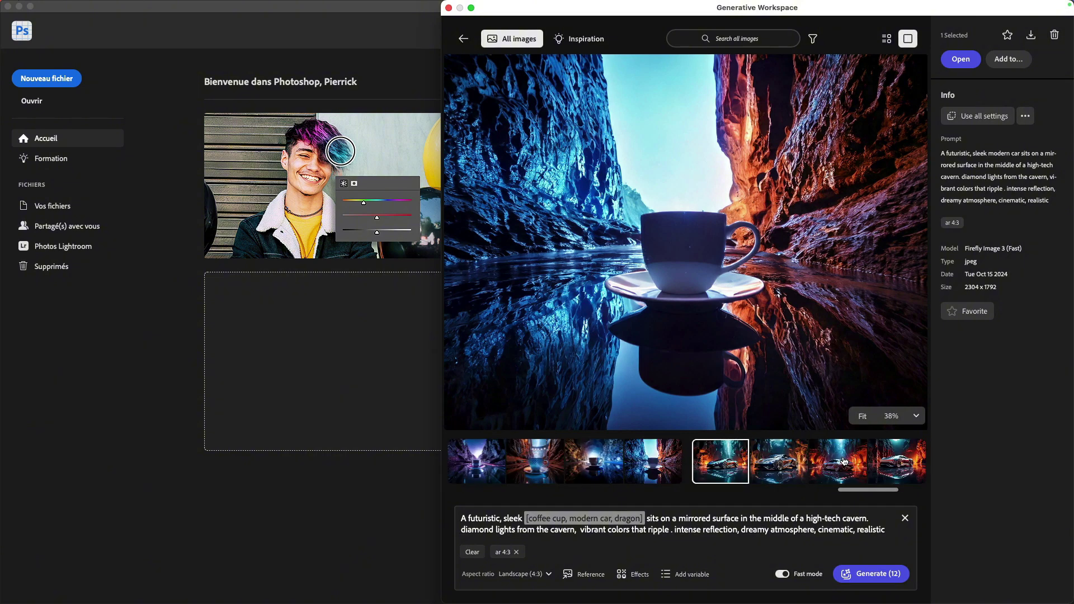
left_click(778, 462)
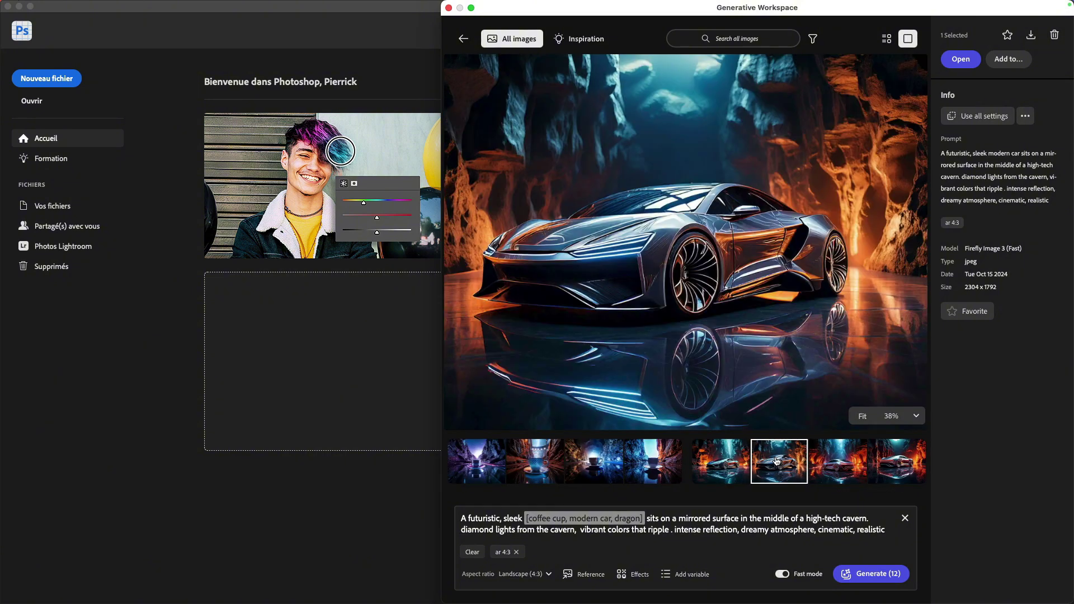
left_click(840, 463)
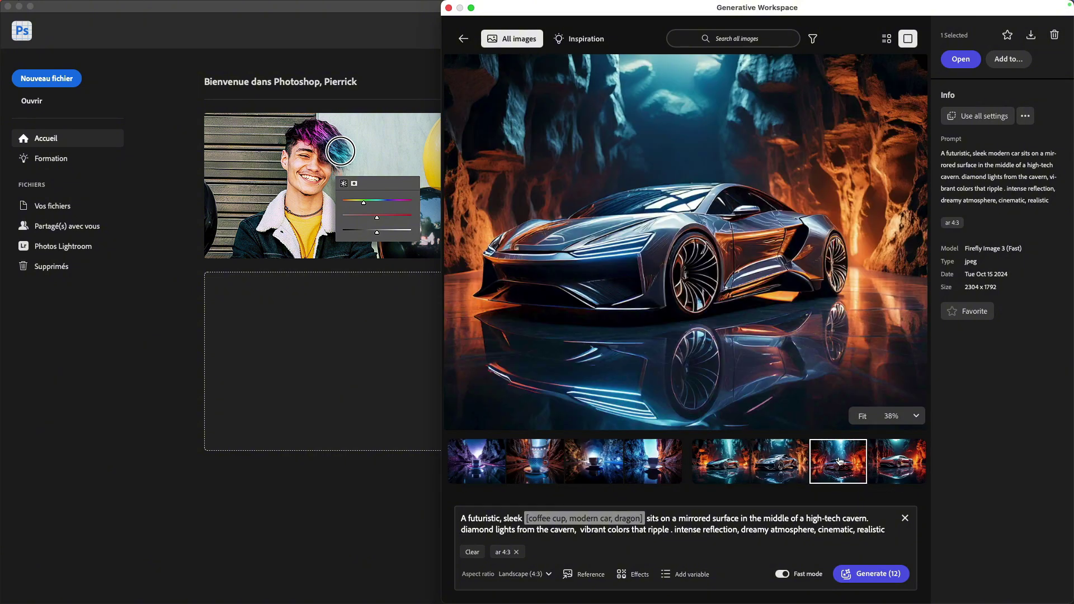
left_click(895, 460)
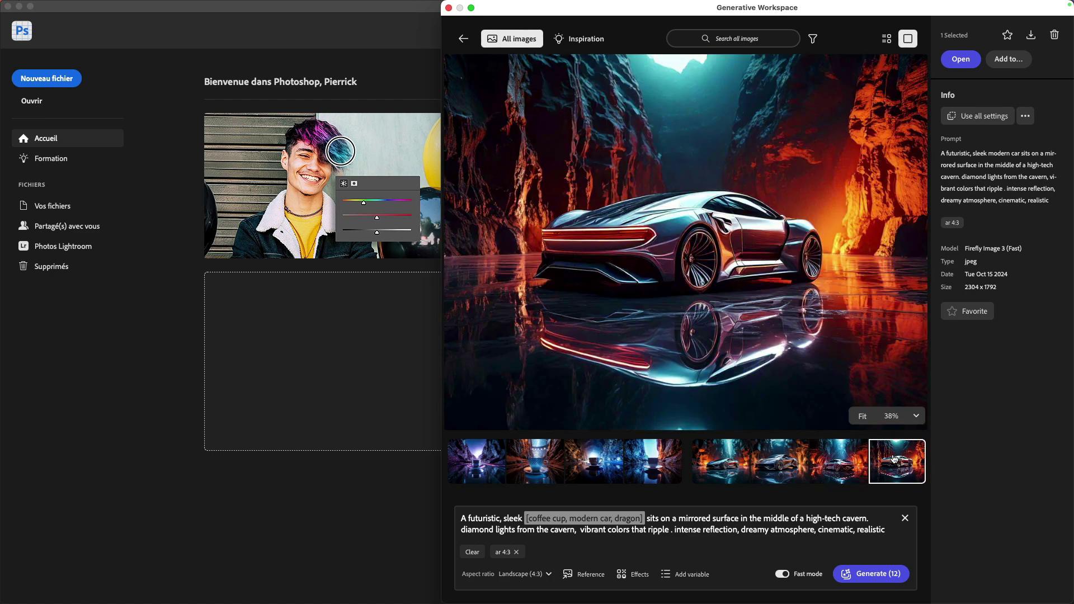
Examine the generated dragon images enlarged and return to the grid of all images to browse the generations
key("Right")
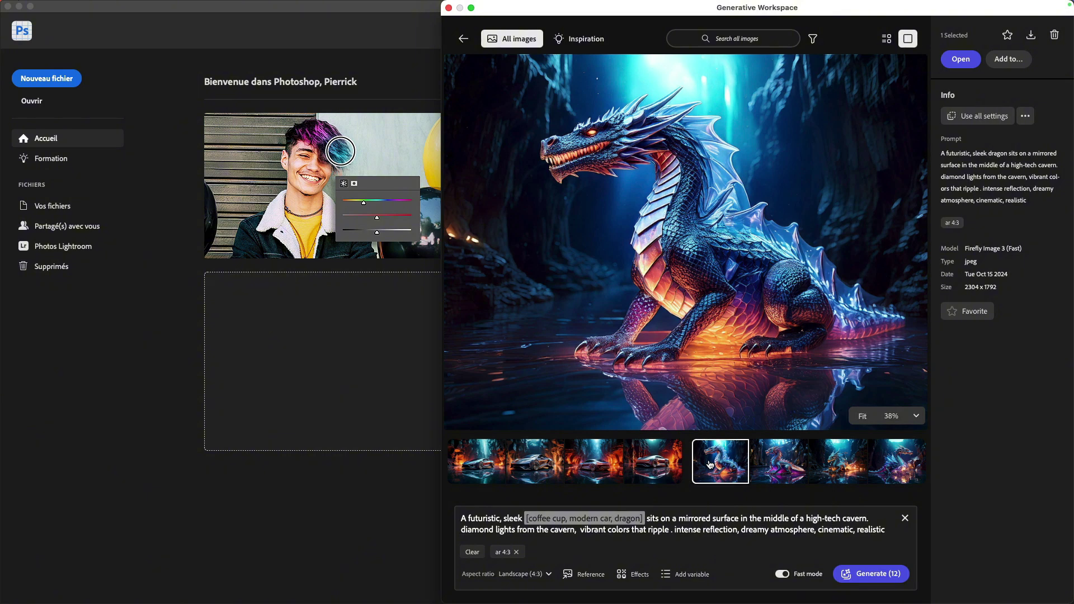
left_click(776, 464)
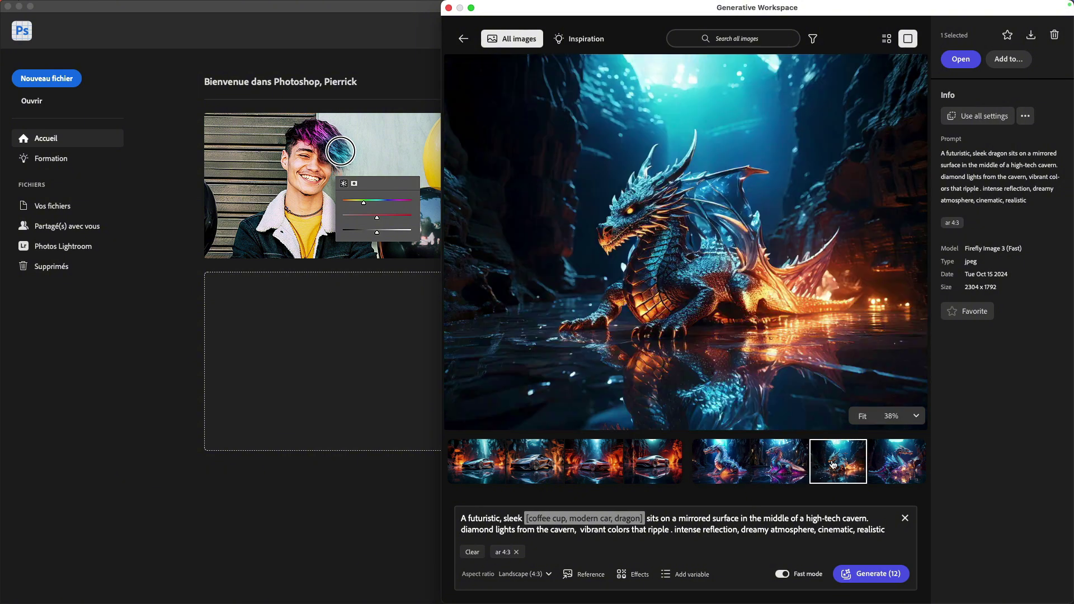
left_click(884, 468)
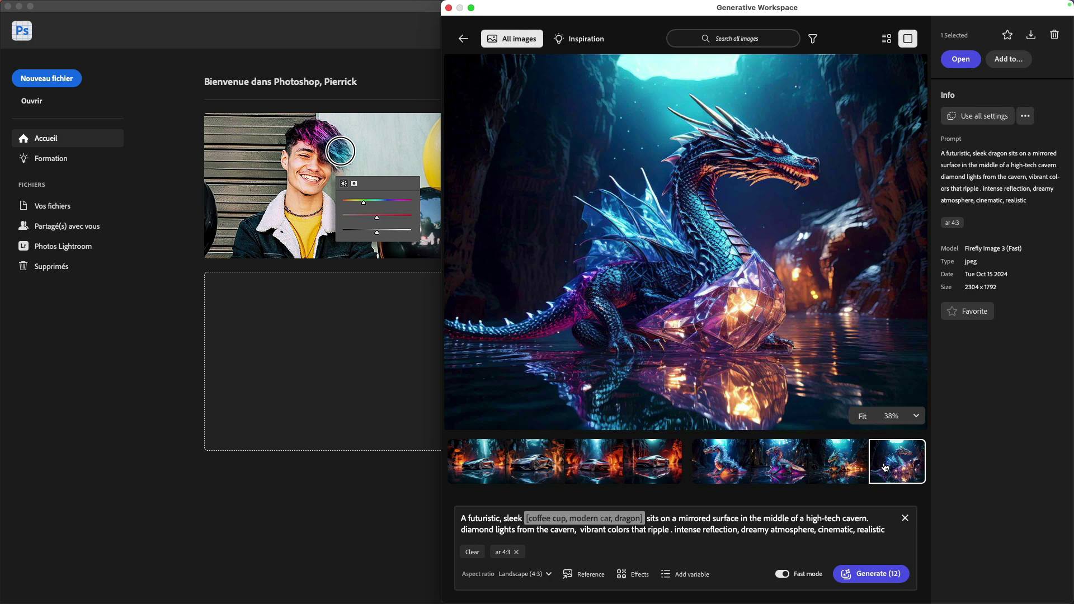
scroll(867, 466, "right", 1)
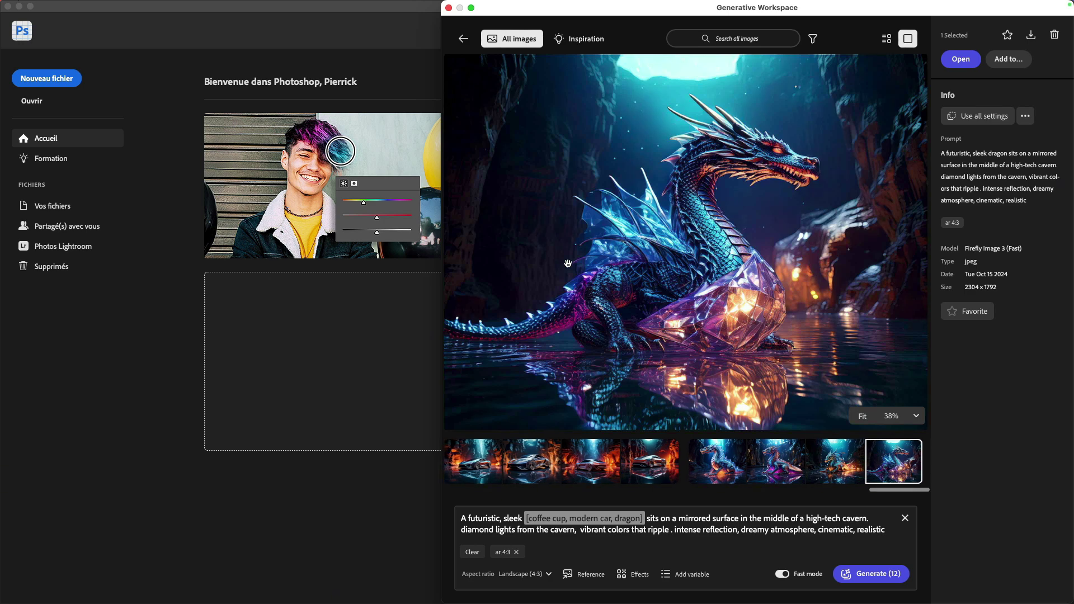
left_click(464, 41)
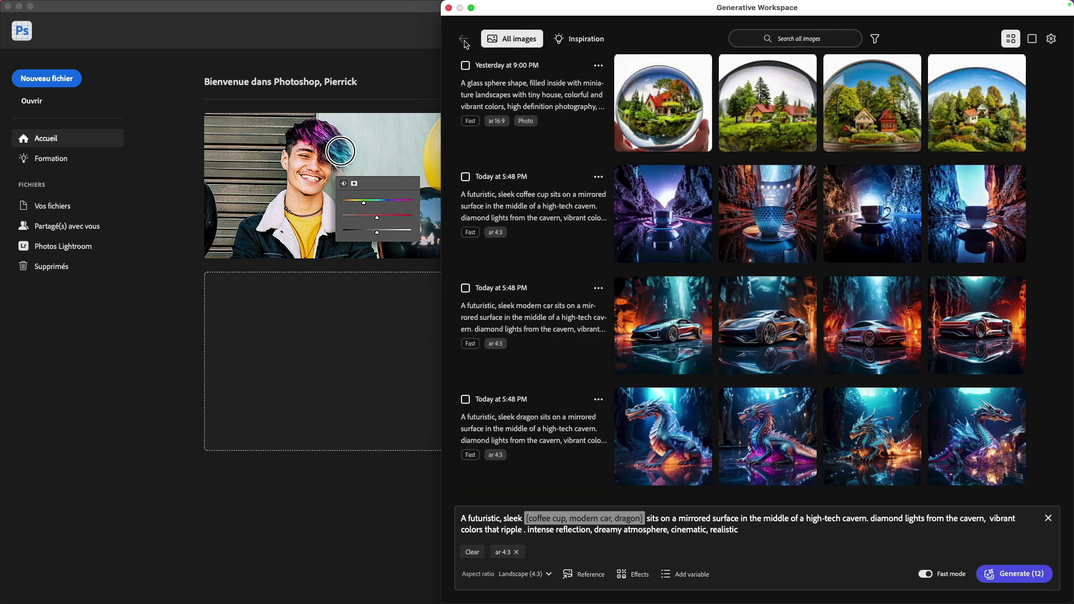
scroll(802, 266, "down", 10)
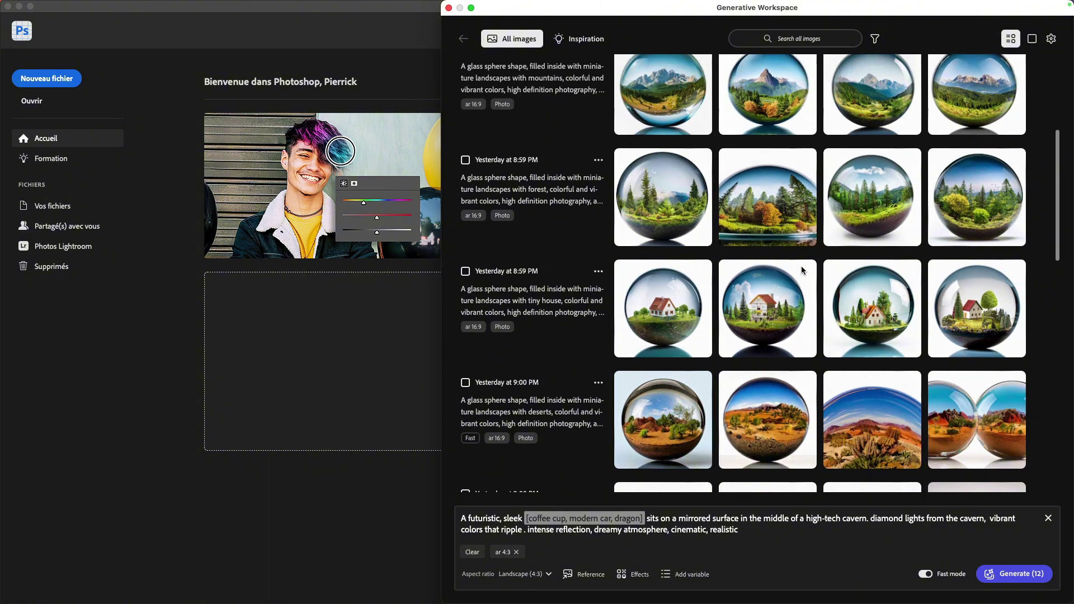
scroll(802, 270, "down", 15)
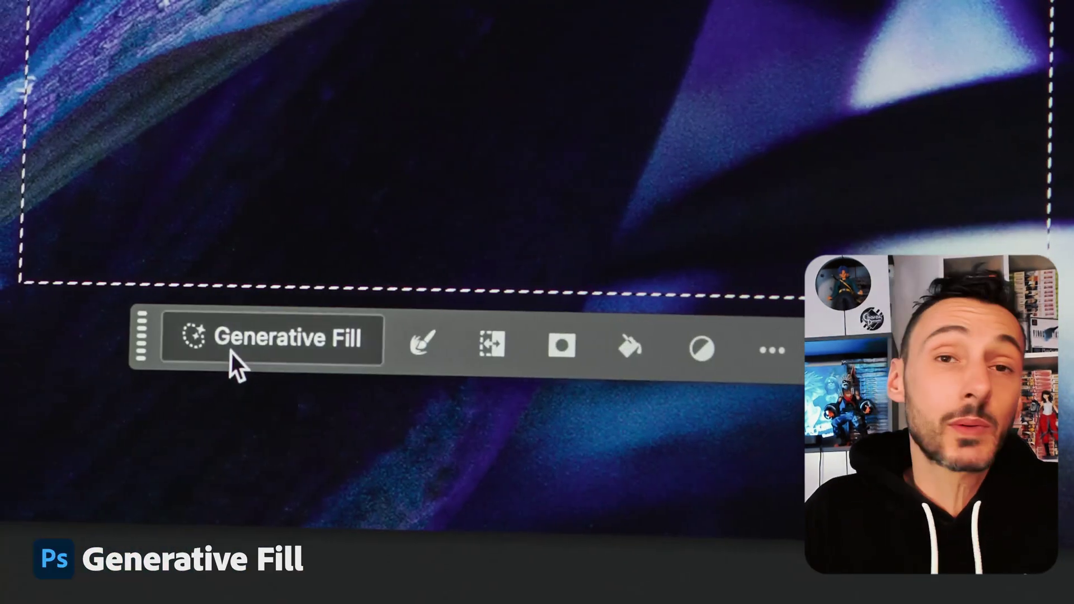
Generate new content in the selected area with Generative Fill, using the prompt "Tropical frog with beautiful detail"
left_click(412, 436)
type("Tropical fro")
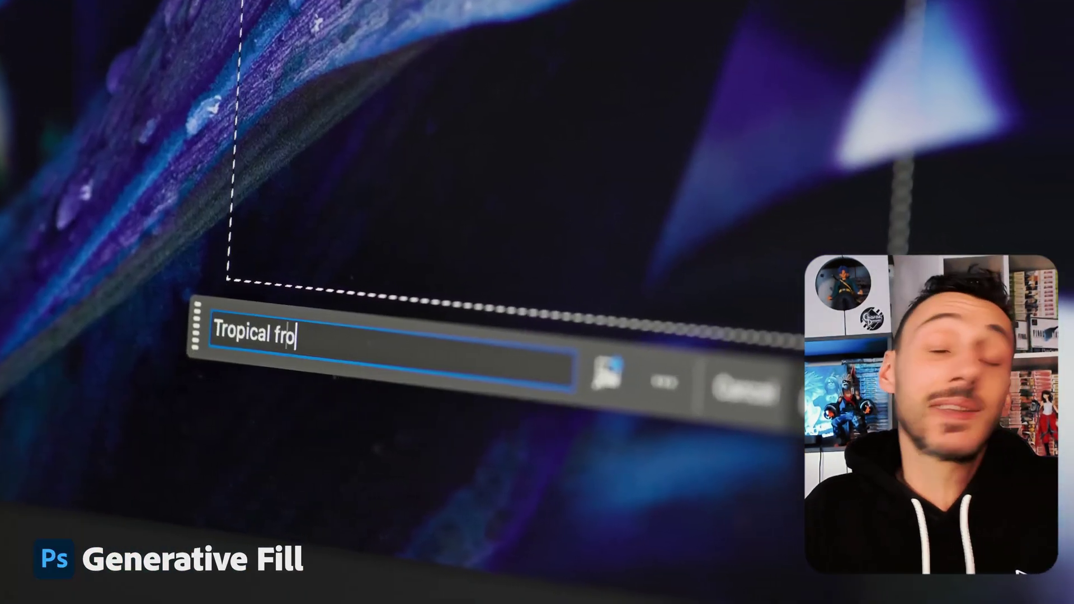
type("g with beautiful detail")
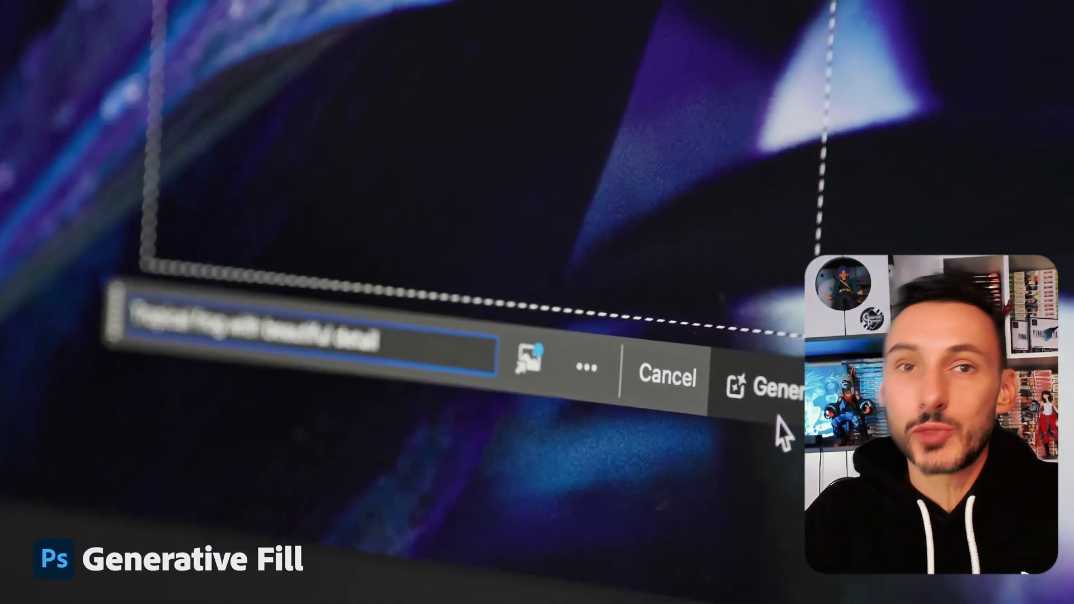
left_click(779, 417)
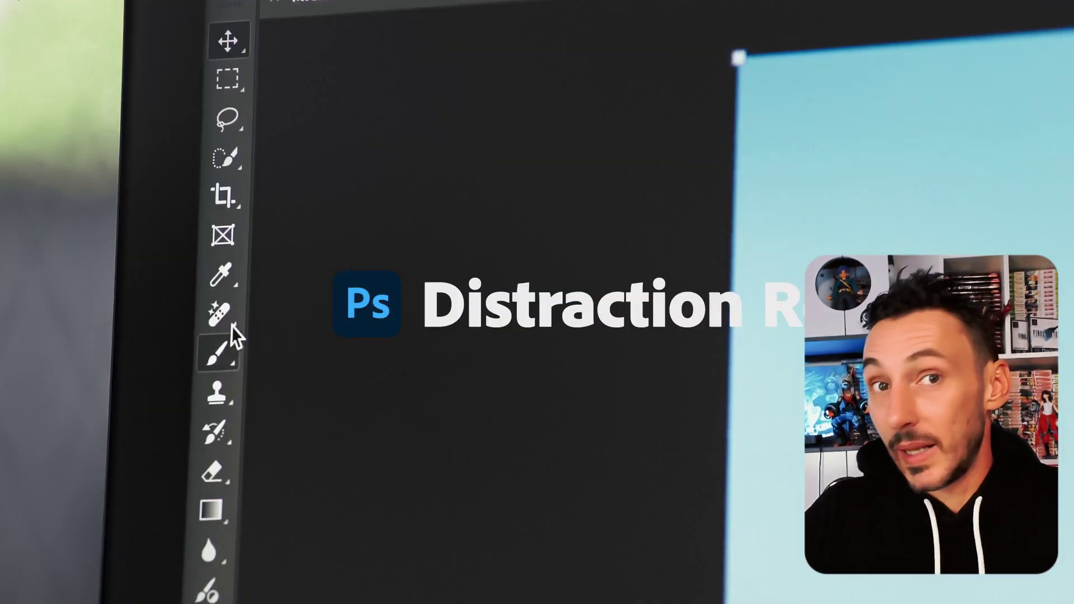
Open Photoshop's group of healing and removal tools, and choose the Expressive style for the 3D artwork in Project Neo
right_click(230, 321)
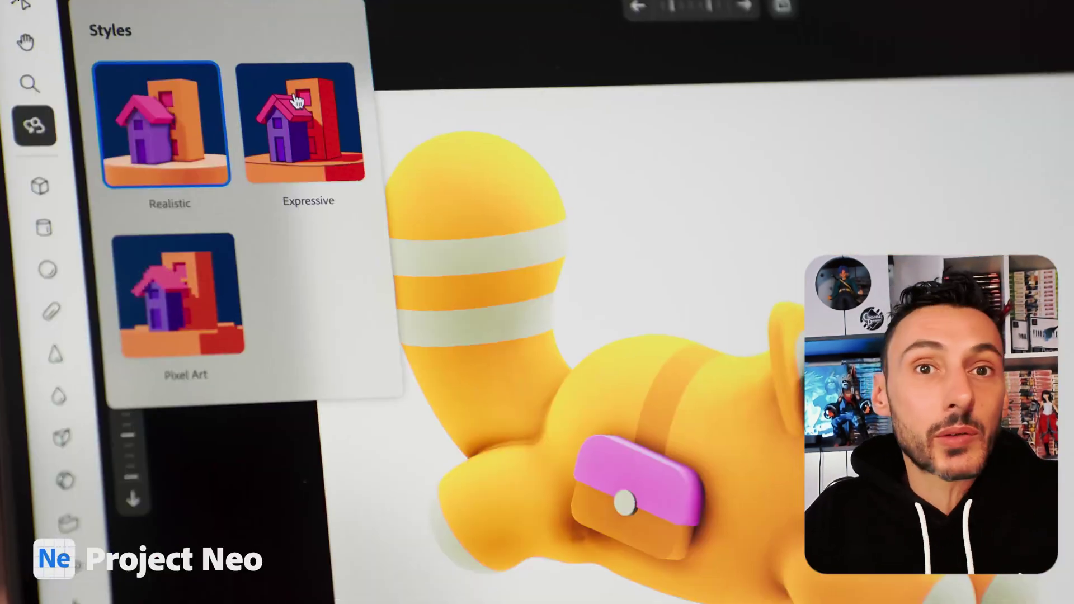
left_click(296, 101)
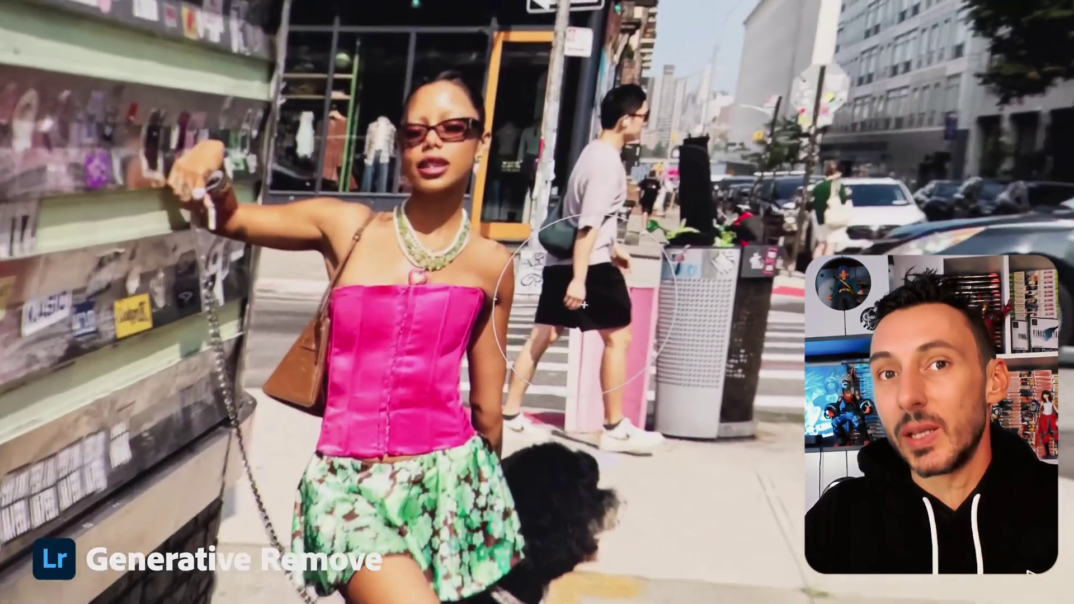
In Lightroom, paint over the pedestrian walking behind the woman with Generative Remove
mouse_move(567, 110)
left_mouse_down()
mouse_move(588, 209)
mouse_move(559, 335)
mouse_move(591, 336)
left_mouse_up()
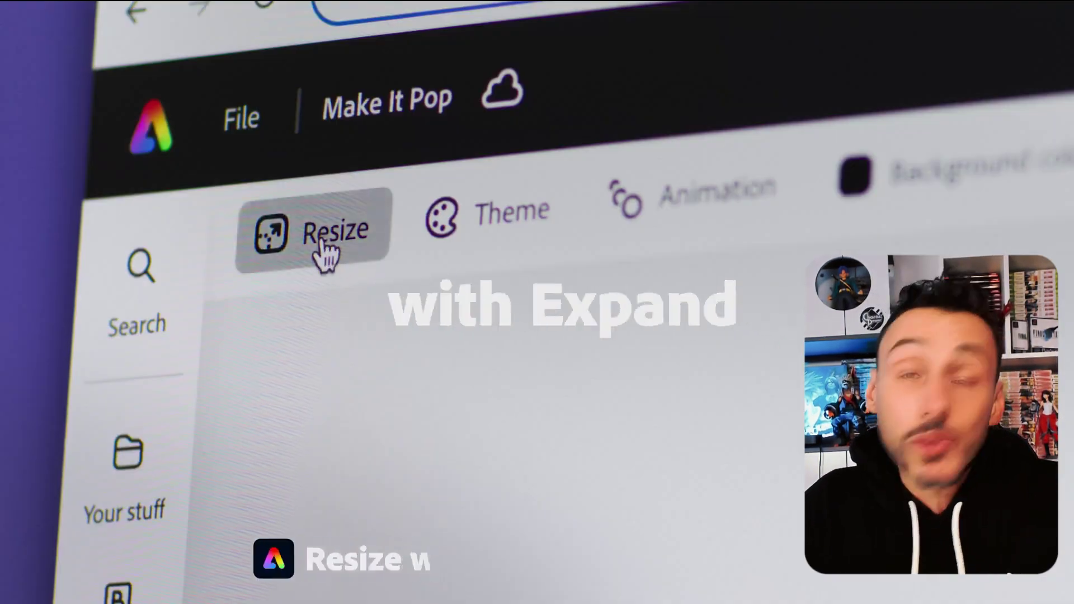
In Adobe Express, choose the Instagram square post size for resizing Make It Pop and the Popping animation for Firefly Fantasy
left_click(317, 247)
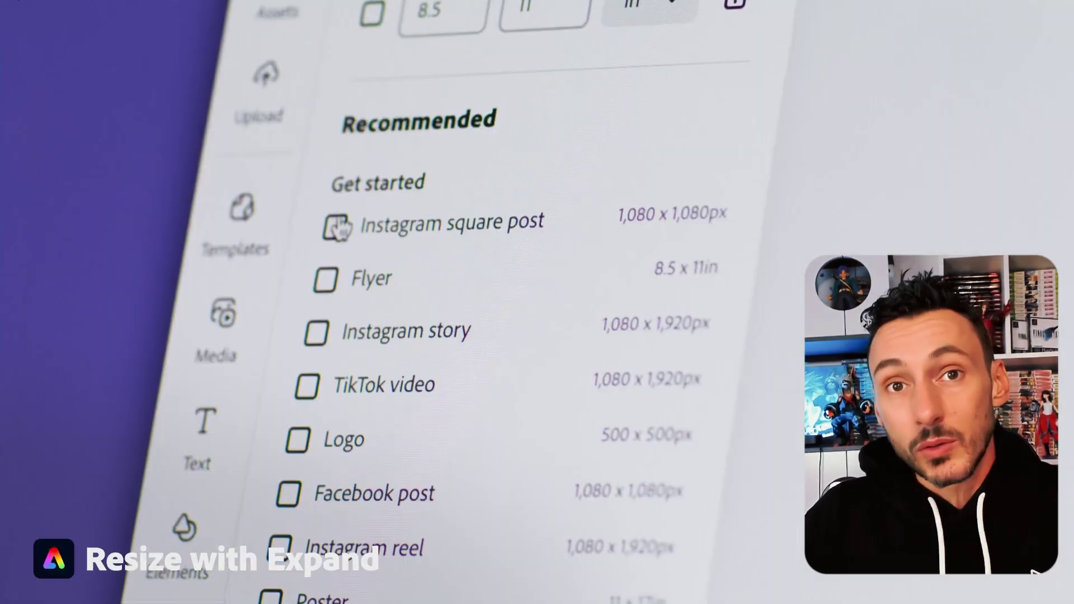
left_click(334, 227)
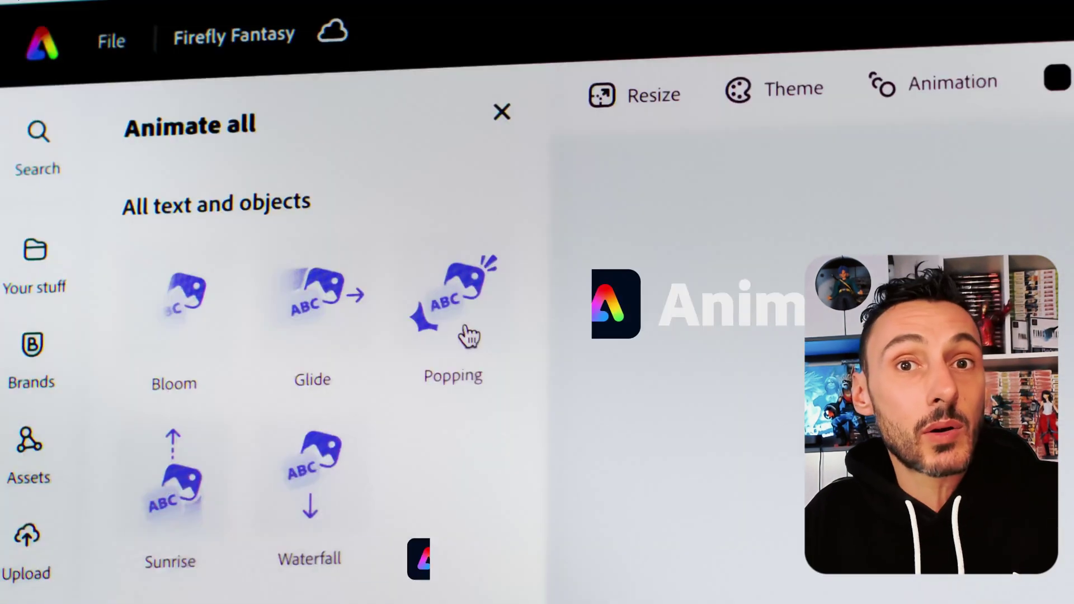
left_click(465, 321)
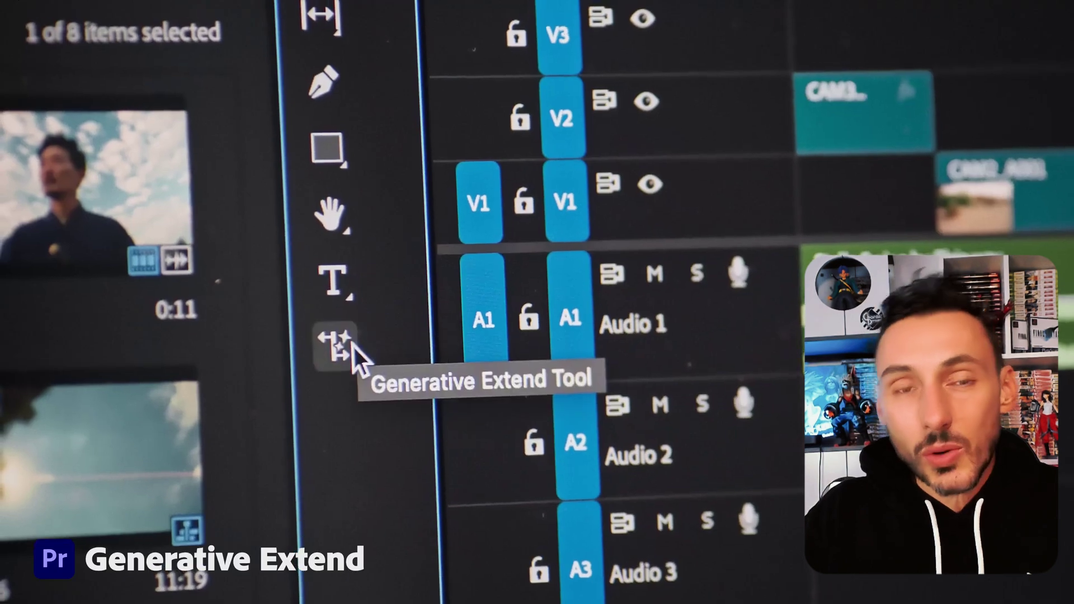
In Premiere Pro, lengthen the end of the CAM4 clip with the Generative Extend Tool
left_click(352, 345)
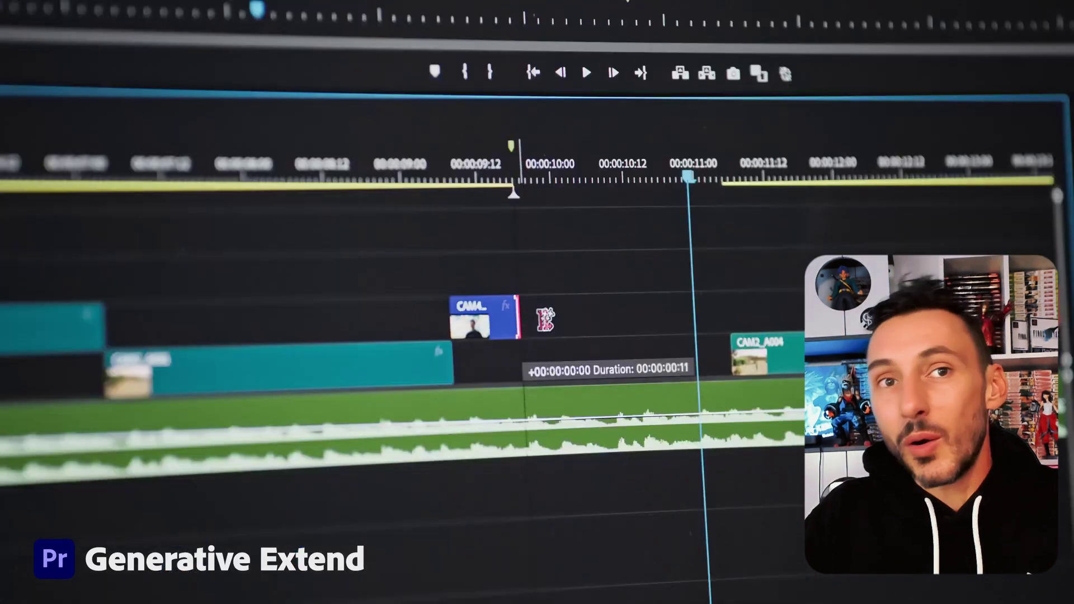
left_click_drag(546, 316, 736, 316)
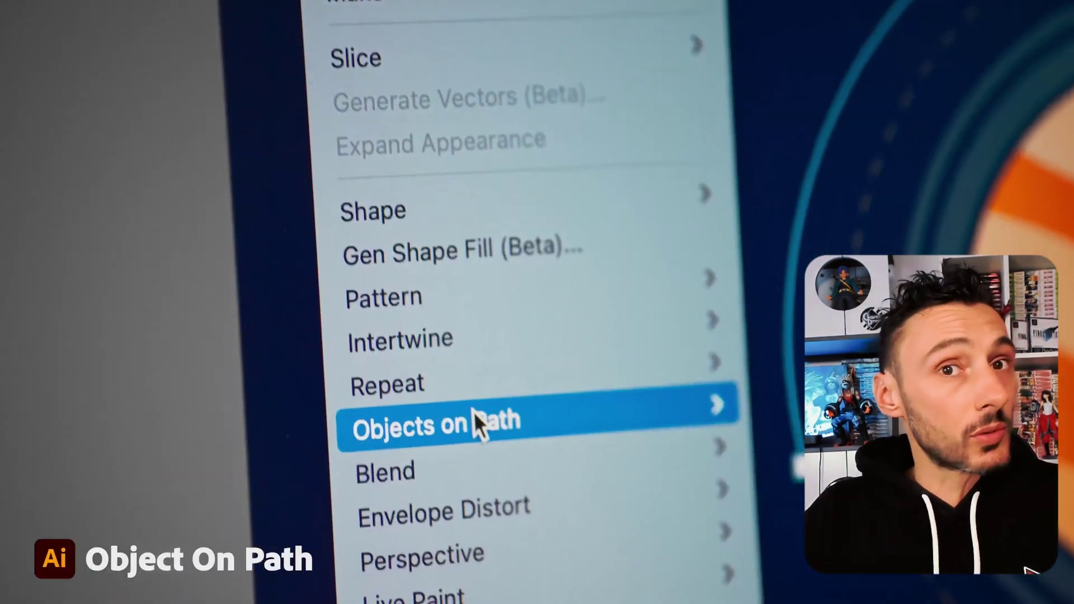
In Illustrator, attach the space icons to the curved path around the planet with Objects on Path and adjust their spacing
mouse_move(297, 474)
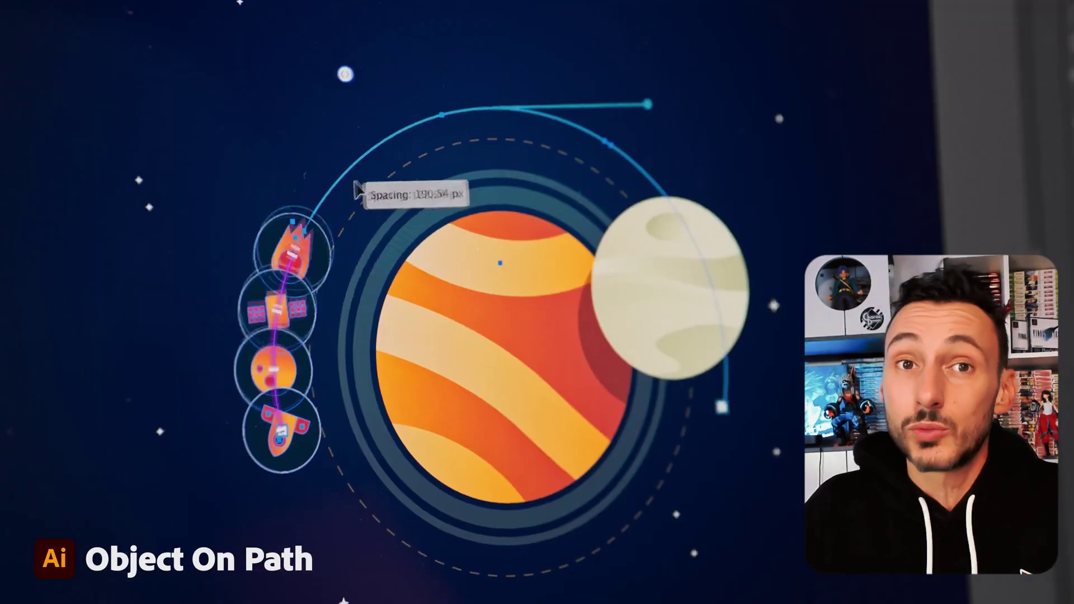
left_click_drag(382, 254, 440, 243)
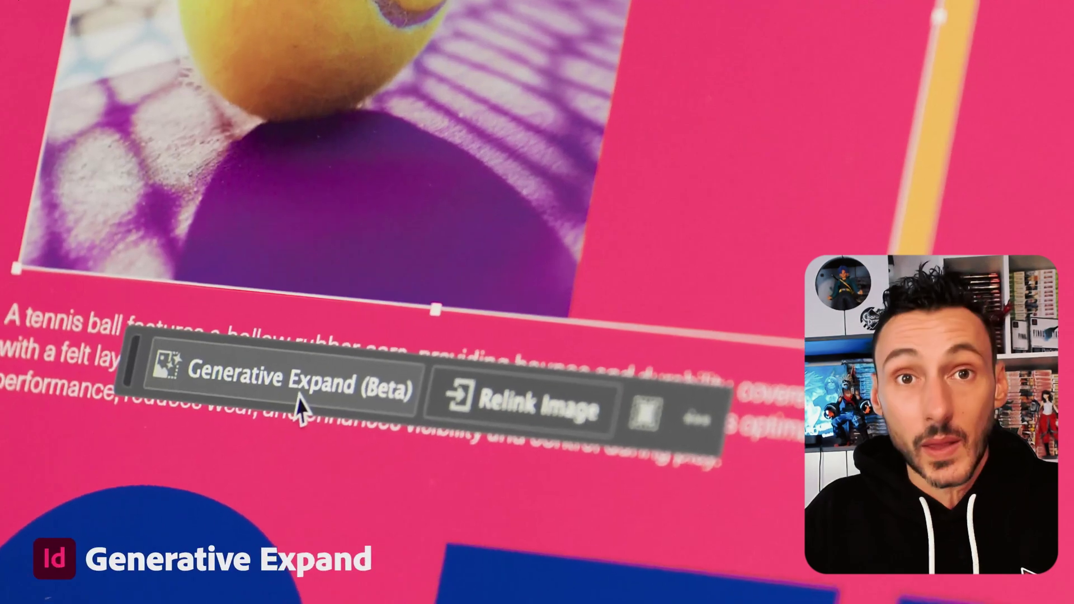
In InDesign, generate an expansion of the tennis ball image with Generative Expand (Beta), leaving the prompt empty
left_click(300, 408)
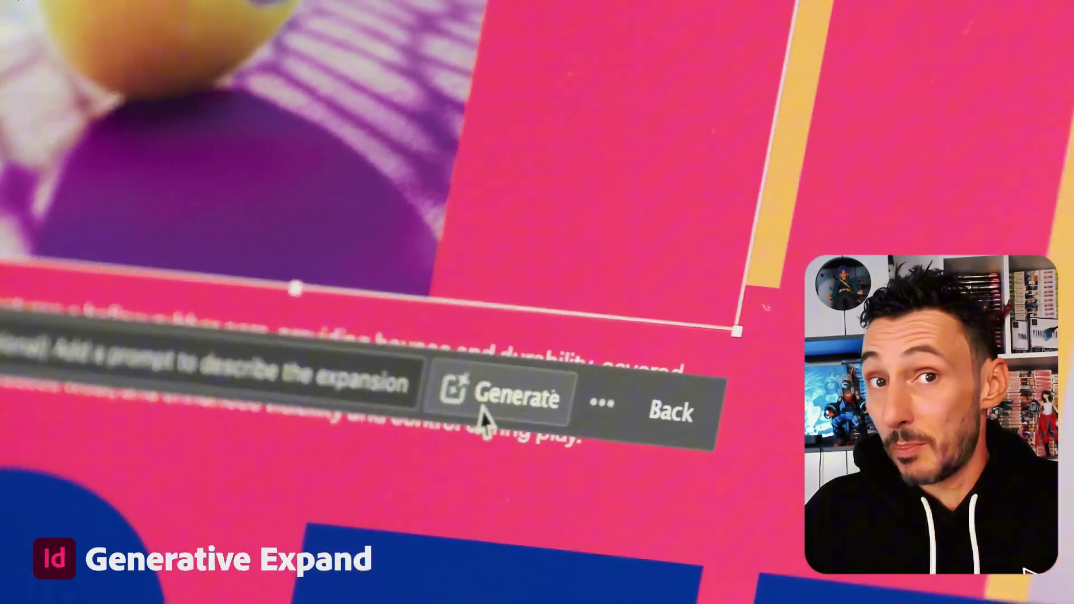
left_click(619, 388)
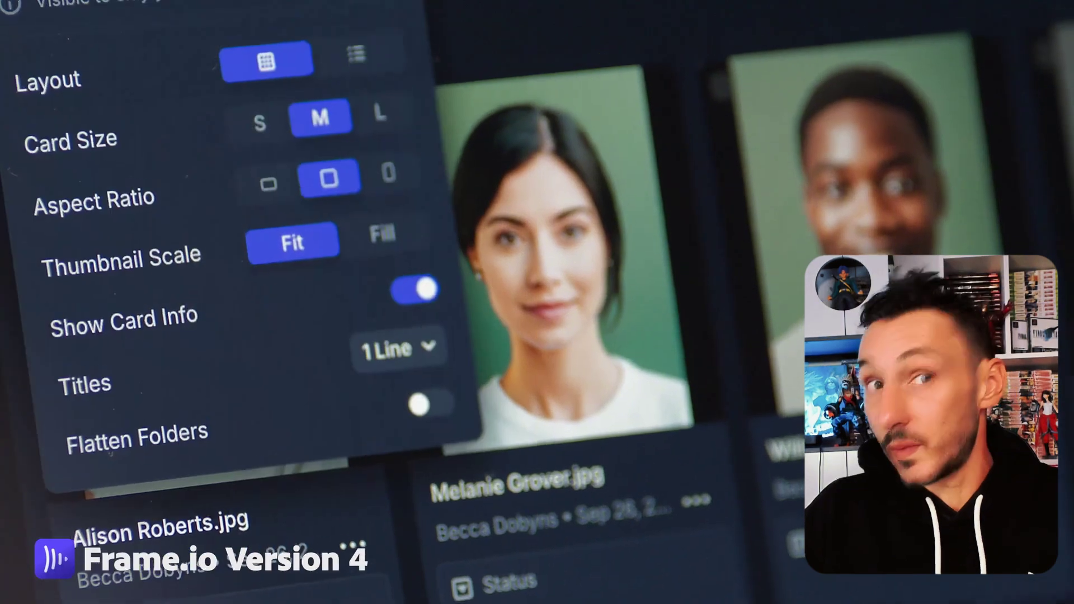
In Frame.io, set the asset cards to the square aspect ratio and expand the 01 Pre-Production folder
left_click(269, 184)
left_click(329, 179)
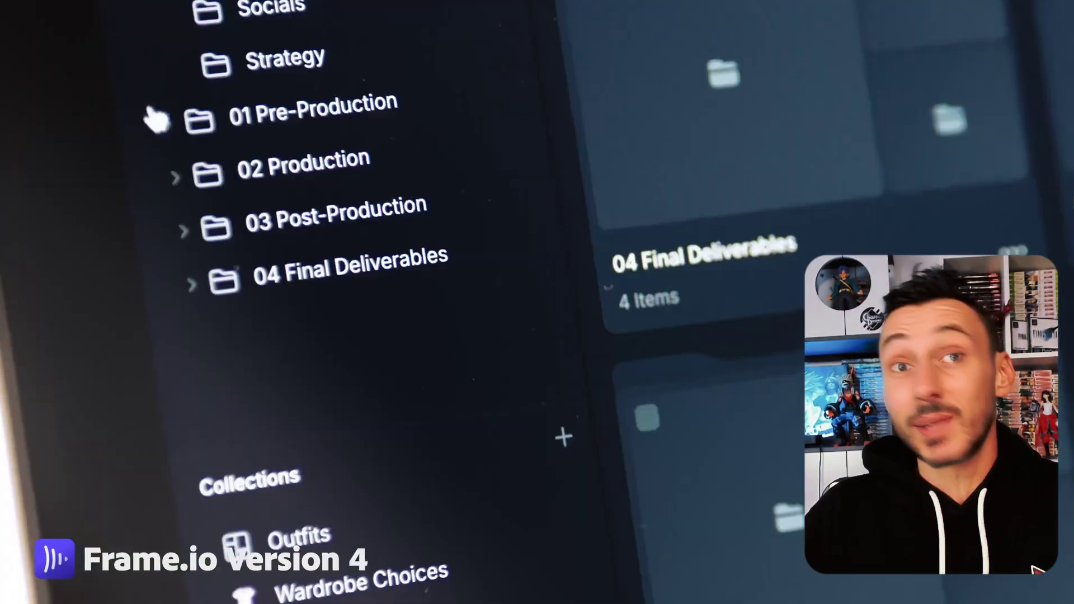
left_click(151, 115)
left_click(58, 263)
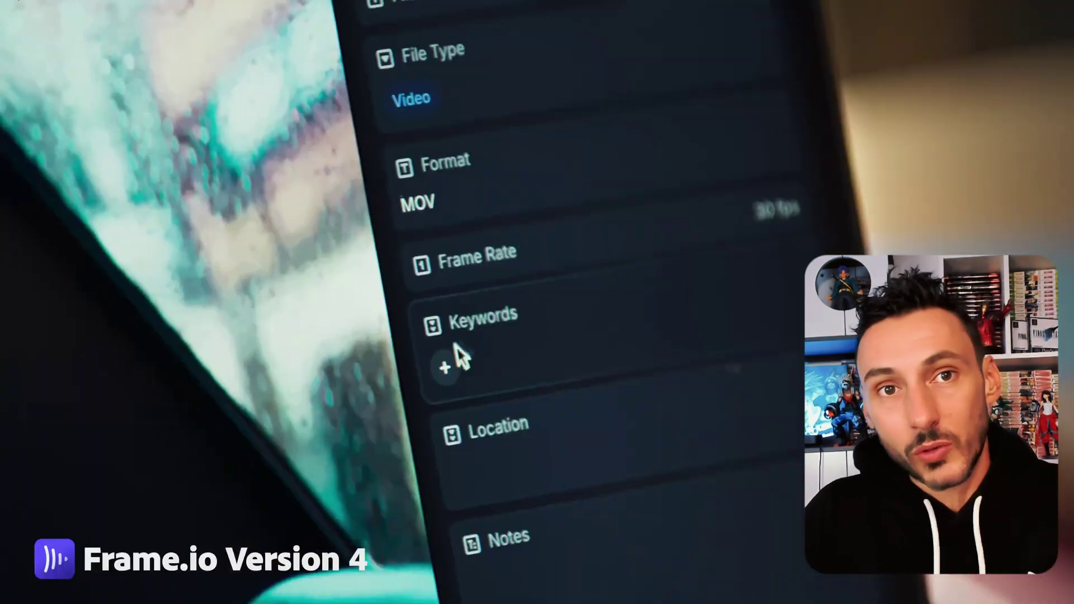
Add keywords to the MOV video's metadata from the available keyword options
left_click(456, 357)
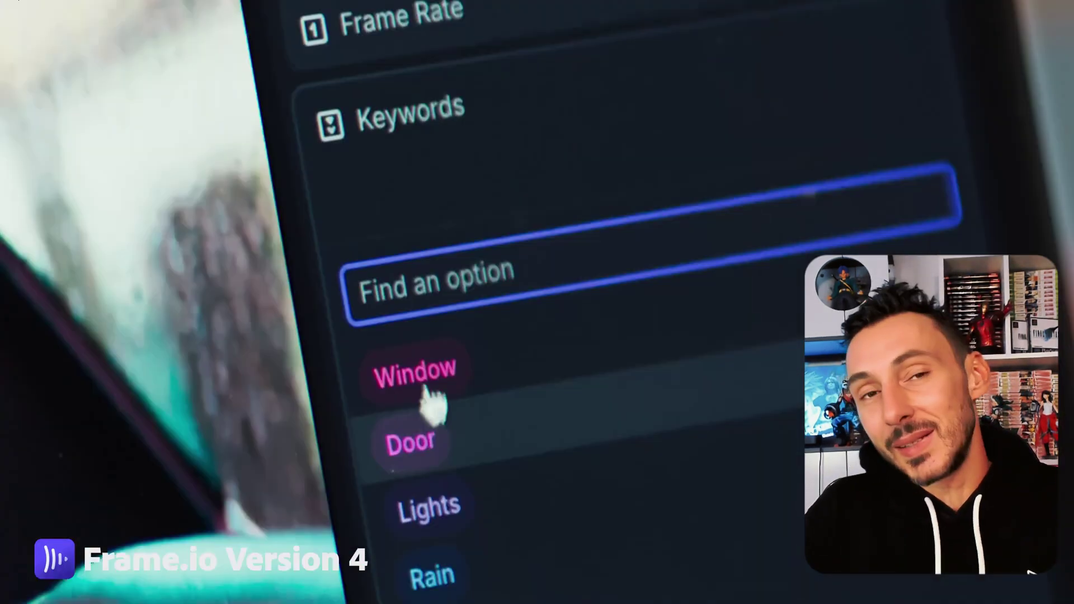
left_click(431, 401)
scroll(436, 330, "down", 5)
left_click(442, 487)
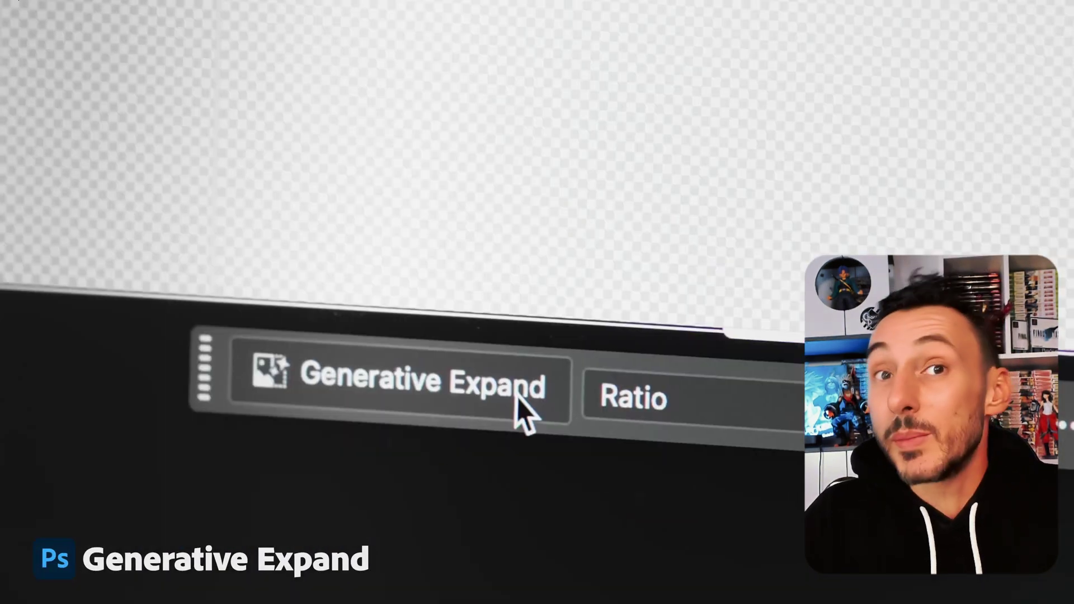
In Photoshop, fill the transparent canvas area with Generative Expand, leaving the prompt empty
left_click(516, 392)
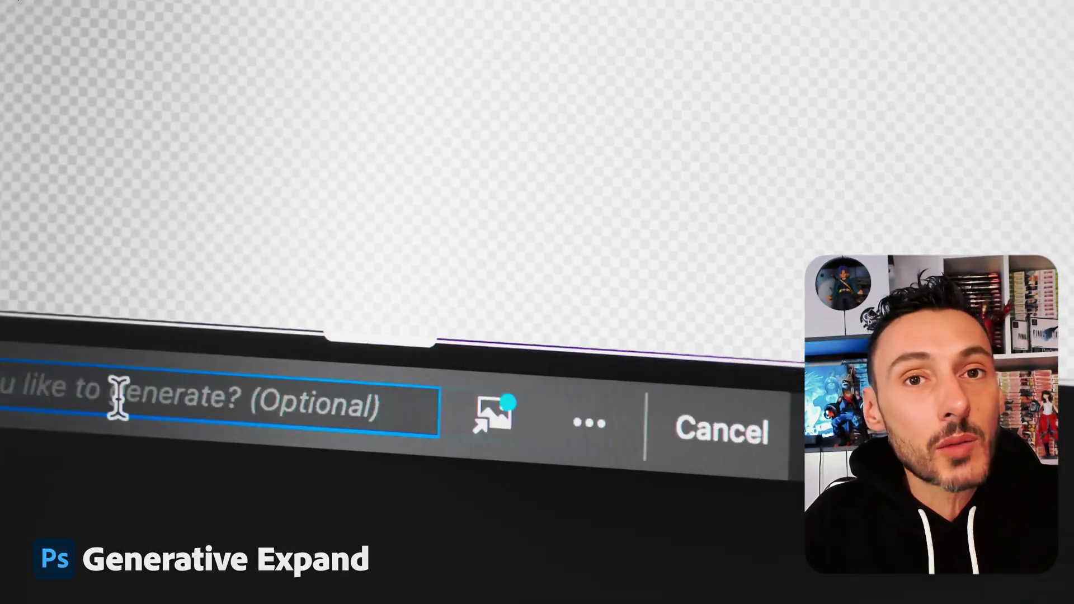
left_click(730, 465)
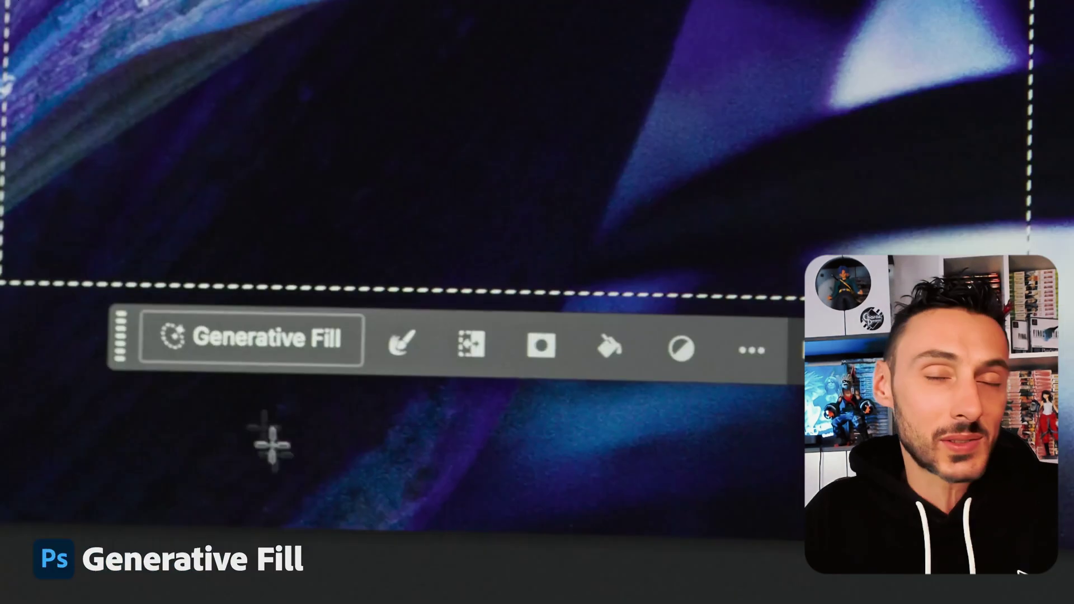
Generate "Tropical frog with beautiful detail" in the rectangular selection with Generative Fill and choose the third variation
left_click(247, 339)
type("Tropical frog with be")
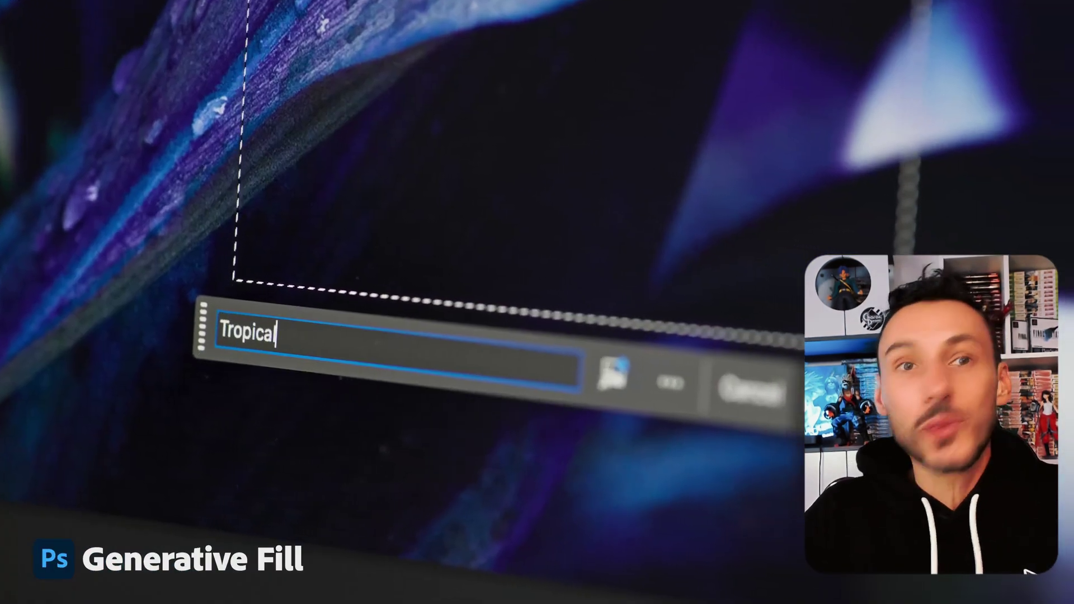
type("autiful detail")
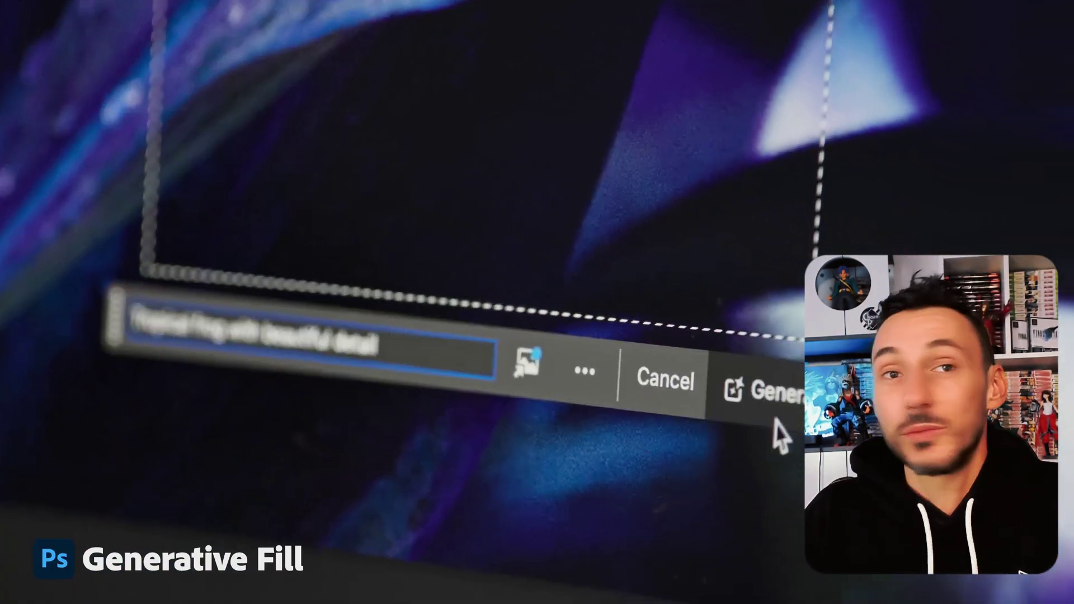
left_click(781, 420)
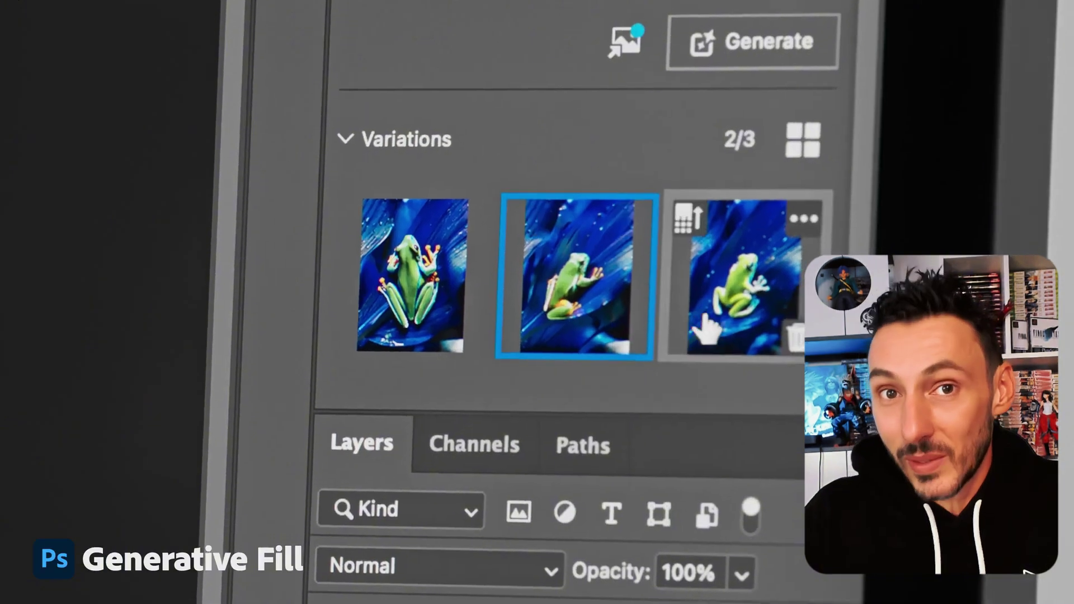
left_click(710, 330)
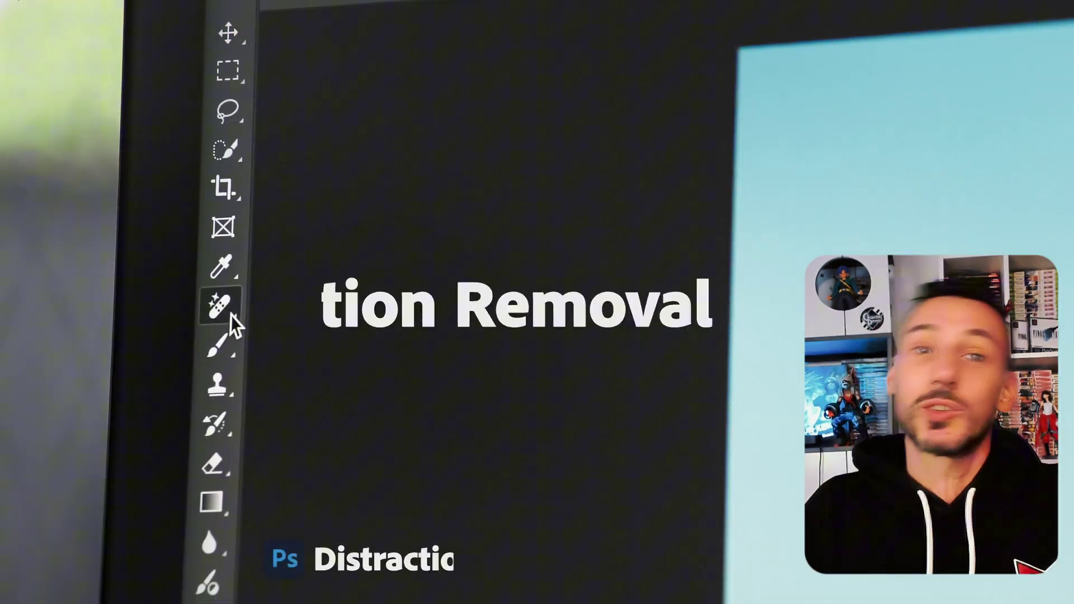
With the Remove tool, find and remove the wires and cables from the wall photo in one-click mode
right_click(230, 315)
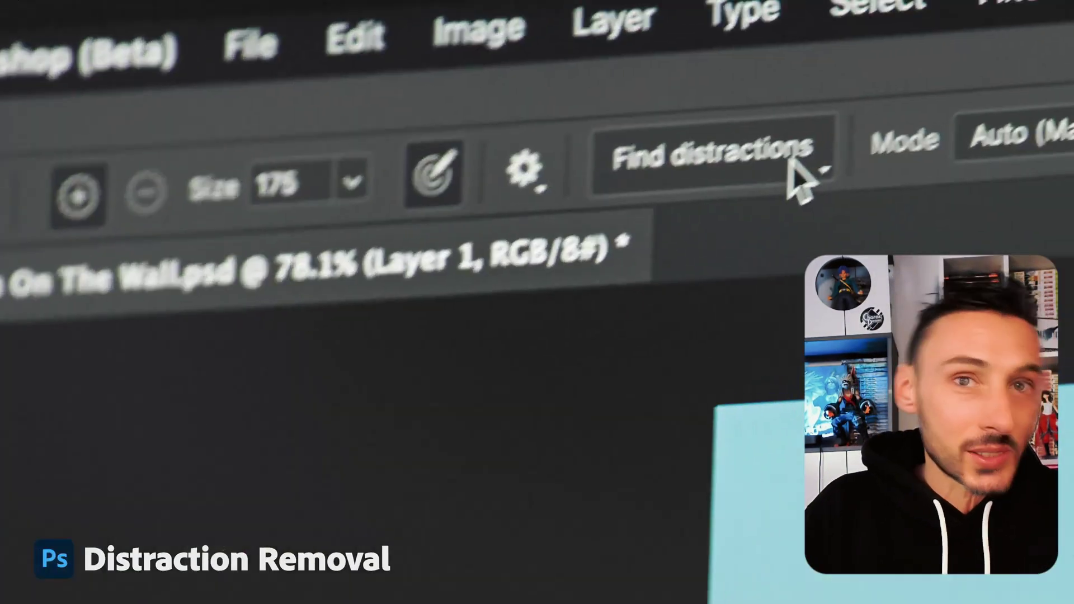
left_click(784, 162)
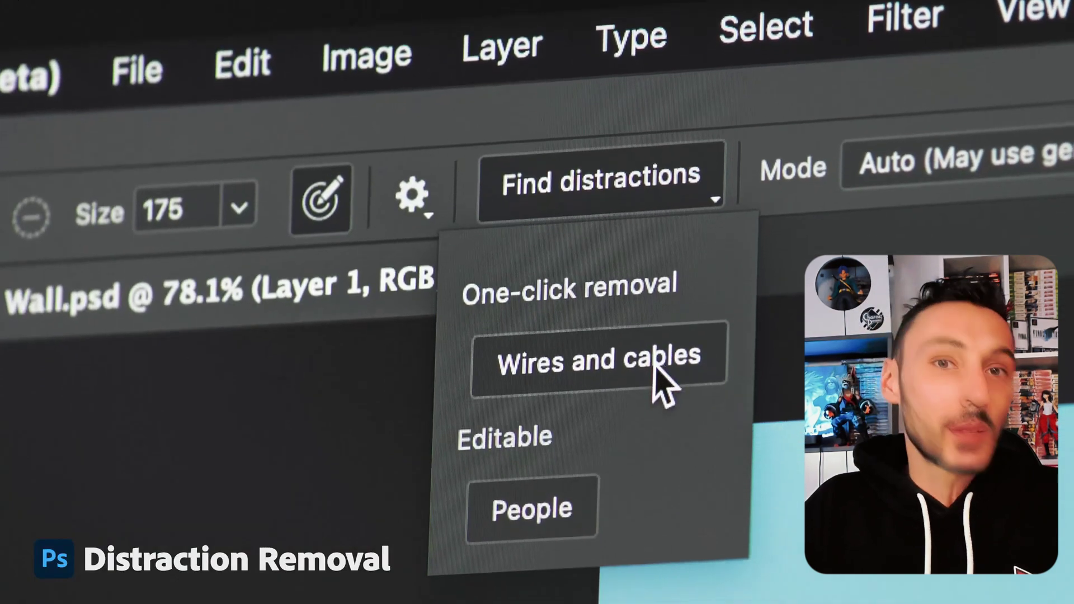
left_click(666, 394)
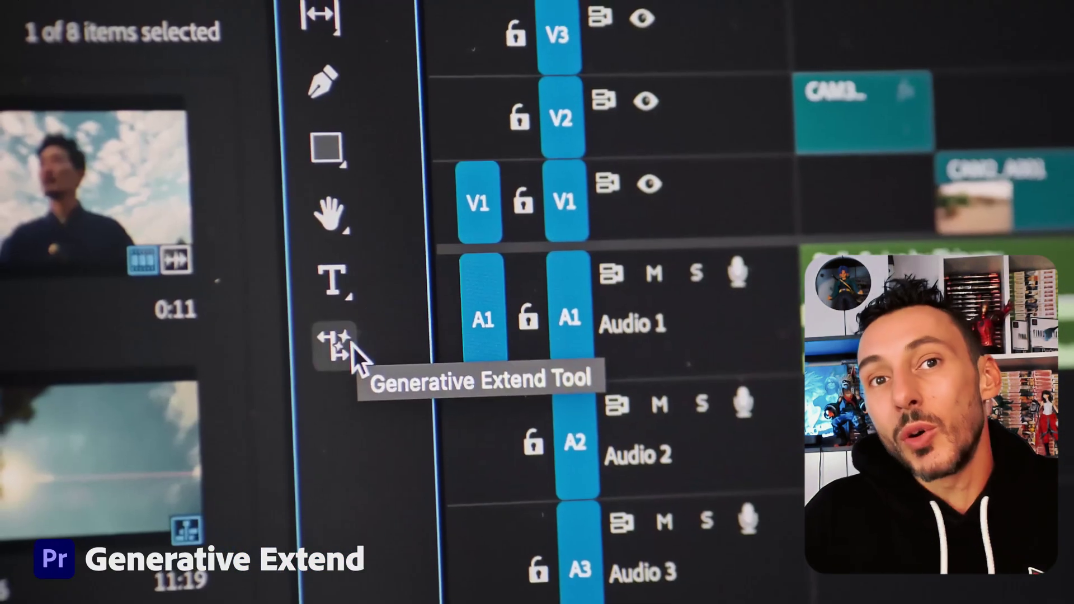
In Premiere Pro, lengthen the CAM4 clip's end to the start of the CAM2_A004 clip with the Generative Extend Tool
left_click(336, 343)
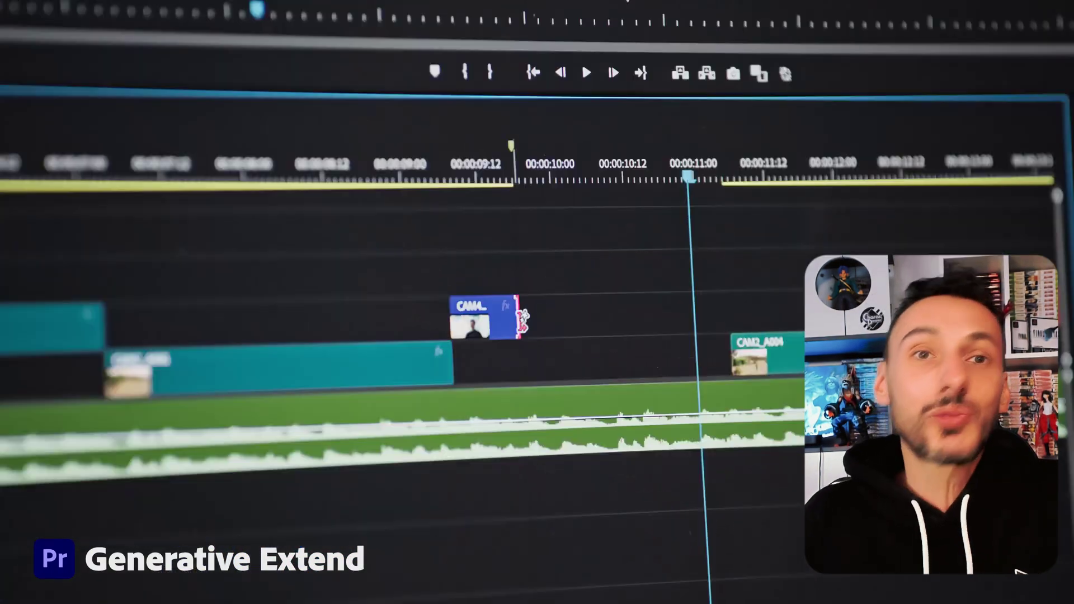
left_click_drag(516, 320, 740, 322)
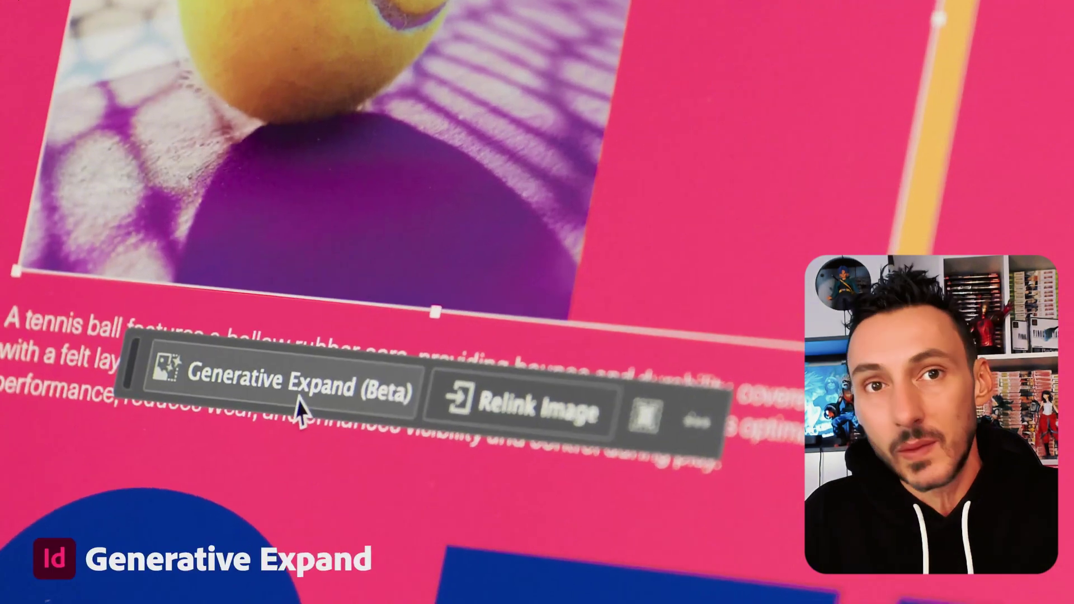
In InDesign, generate variations that extend the tennis ball image across its empty frame area with Generative Expand (Beta), without a prompt
left_click(297, 386)
left_click(492, 412)
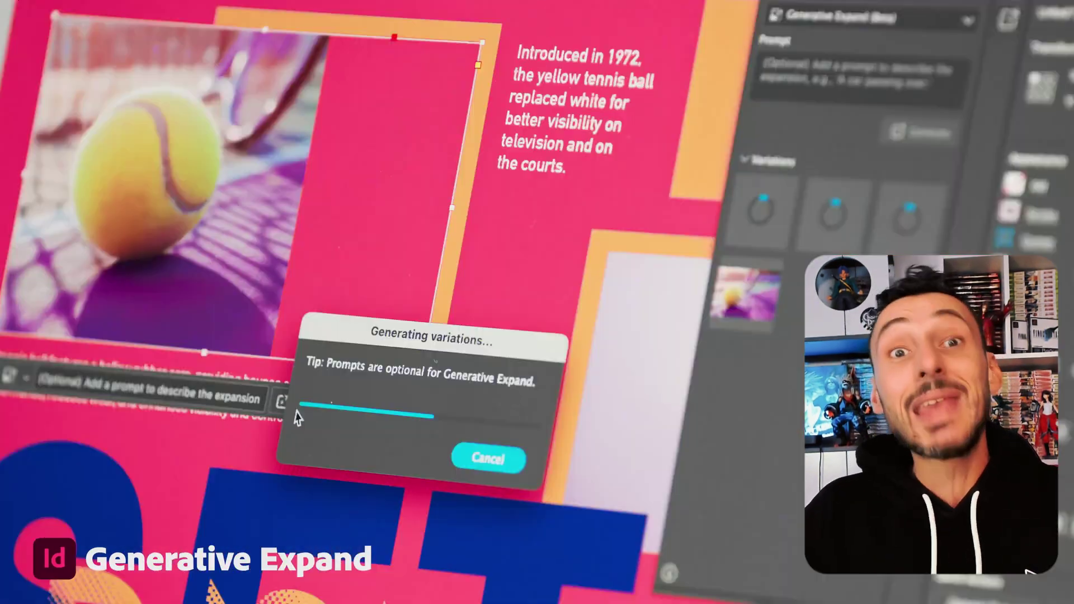